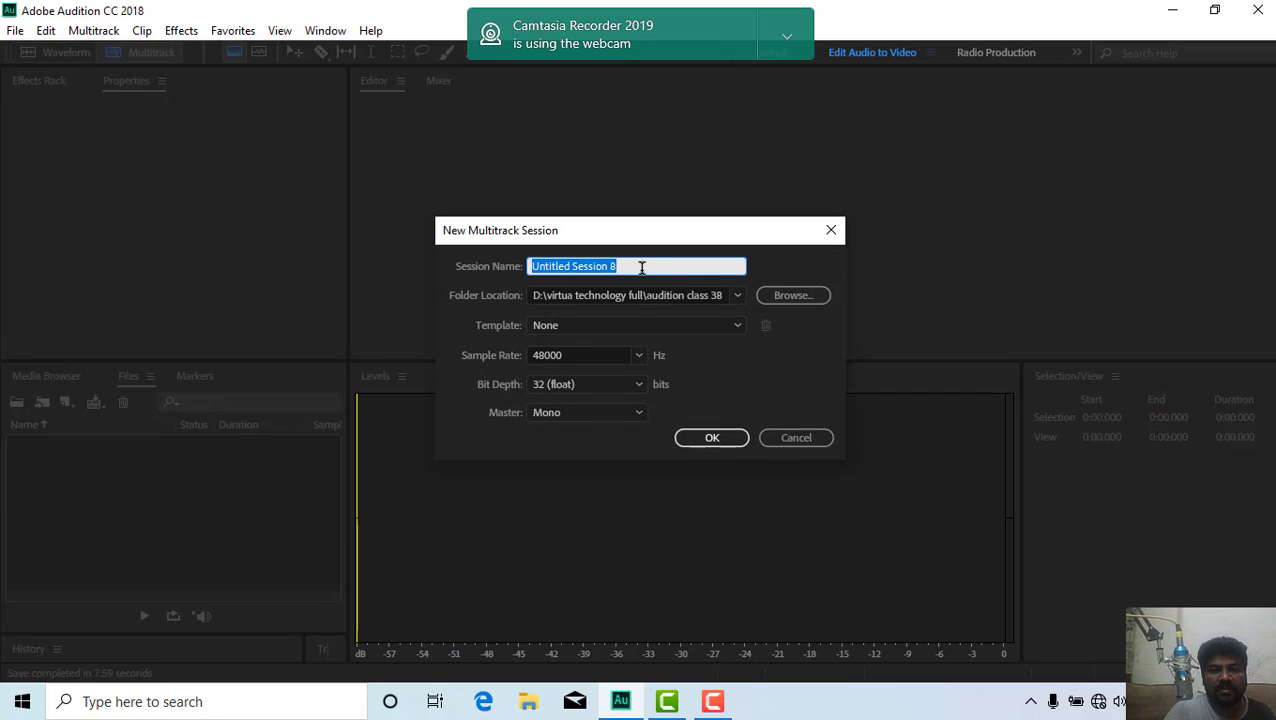
Step: Name the new multitrack session "side chain compression" and create it
key(BackSpace)
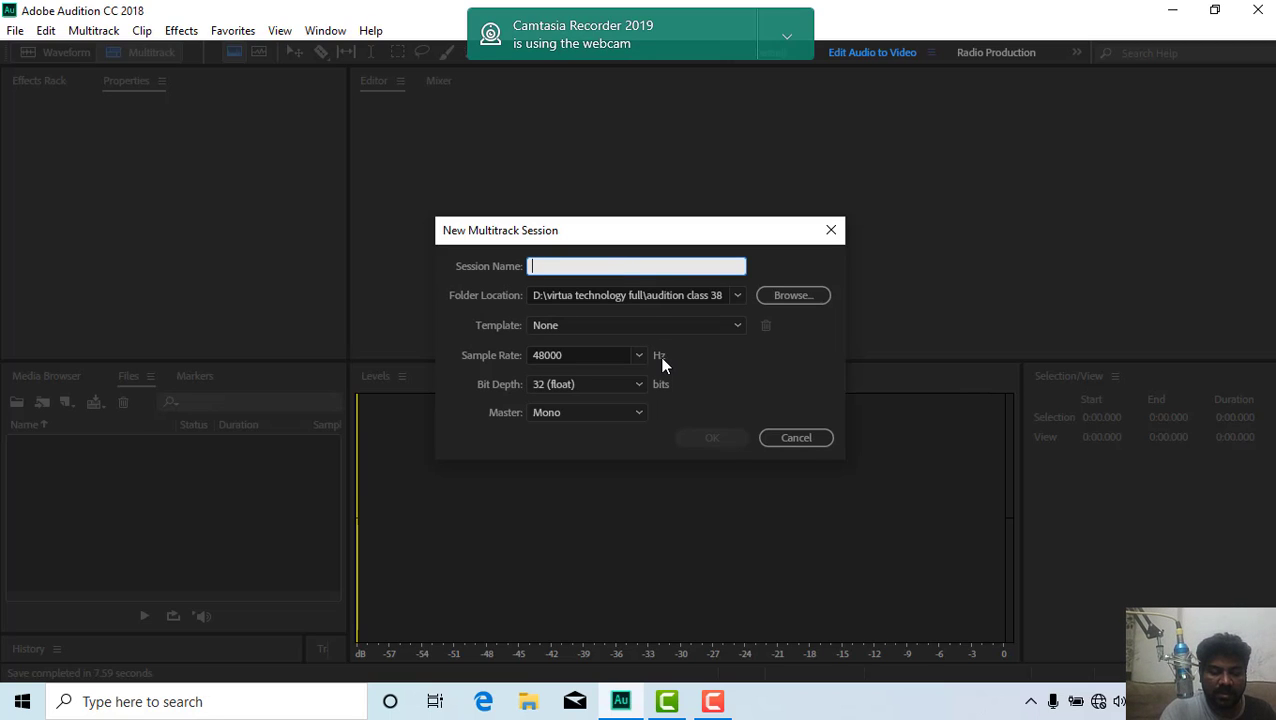
text(side chain compression)
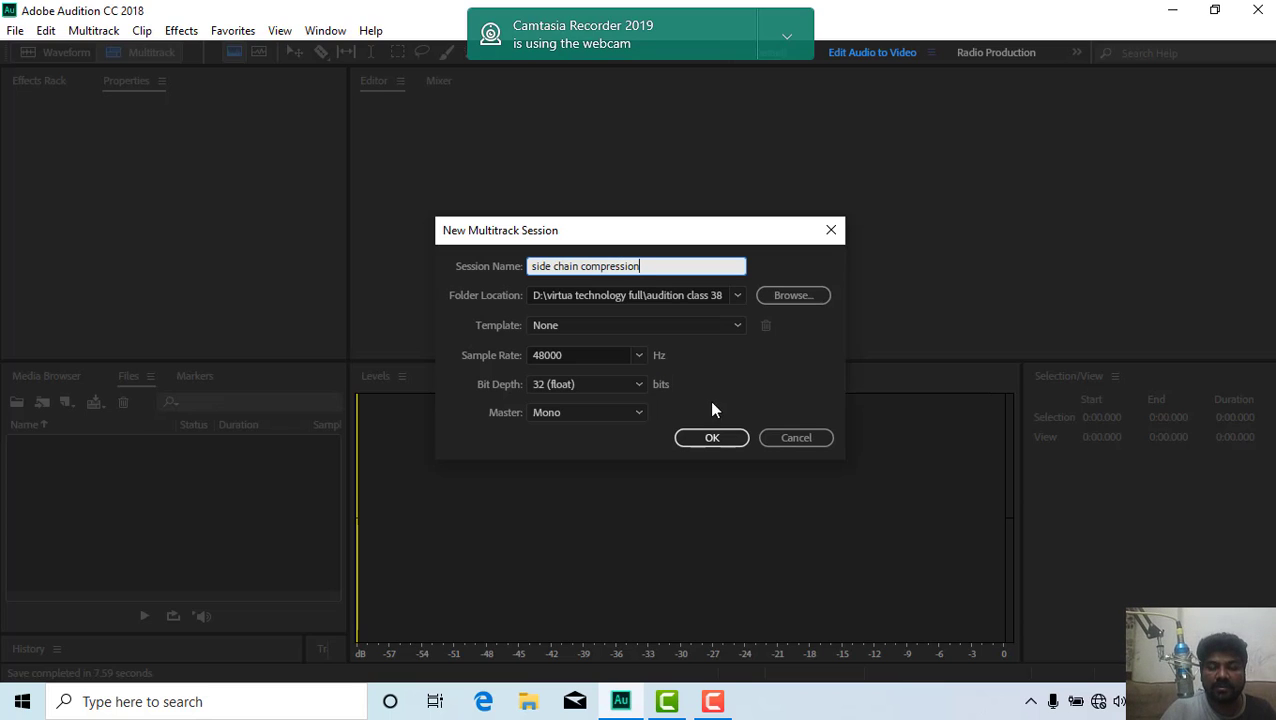
click(713, 437)
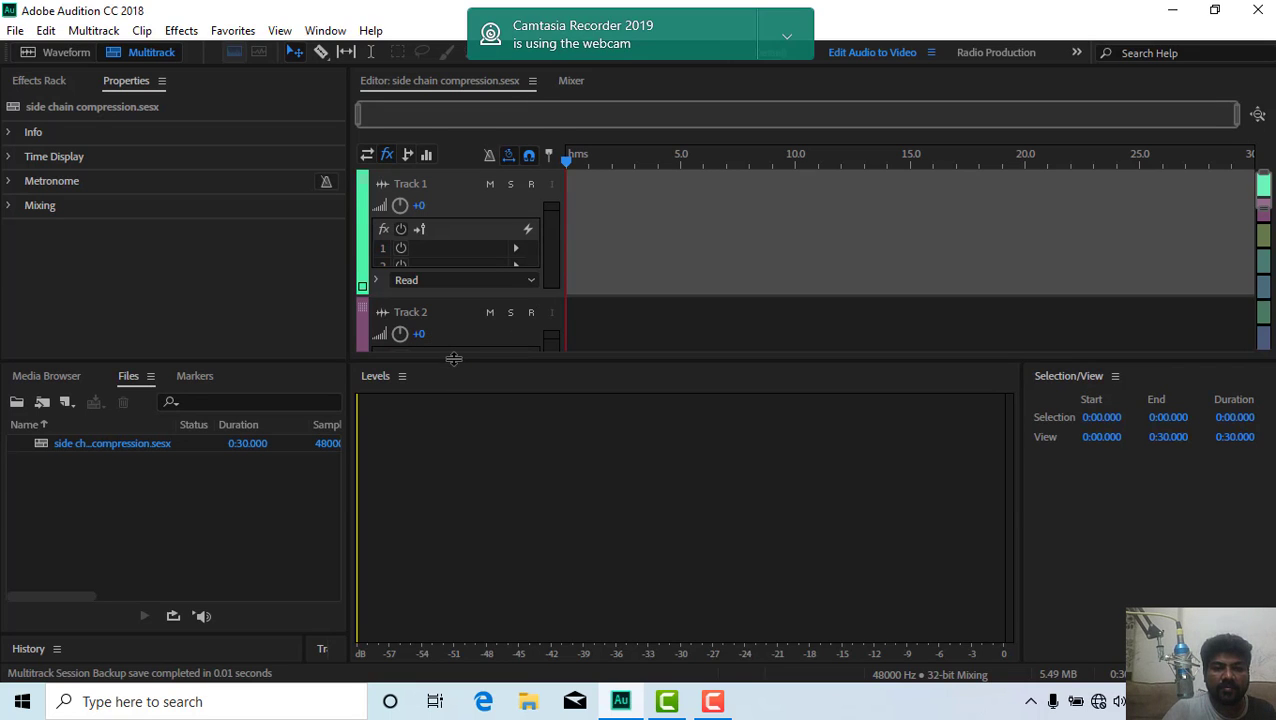
Step: Enlarge the editor area, arm Track 1 for recording, and record a voice clip of about 10 seconds
drag(454, 361, 454, 466)
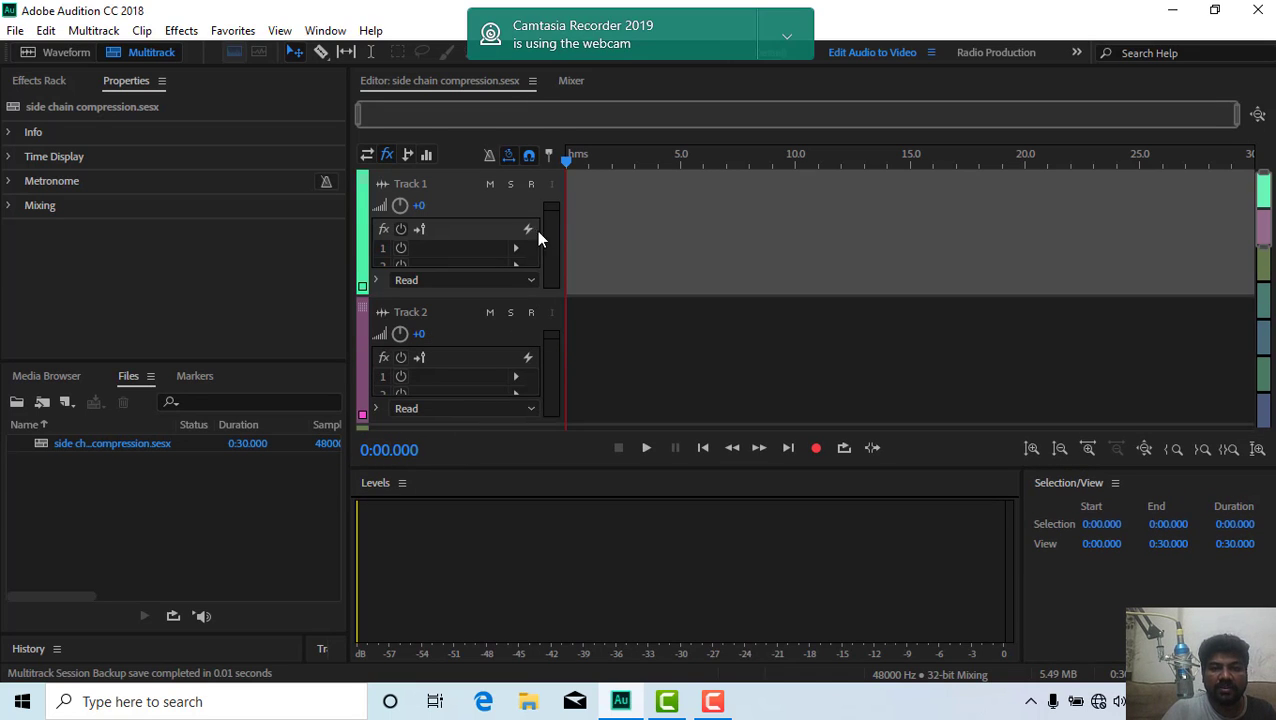
click(530, 185)
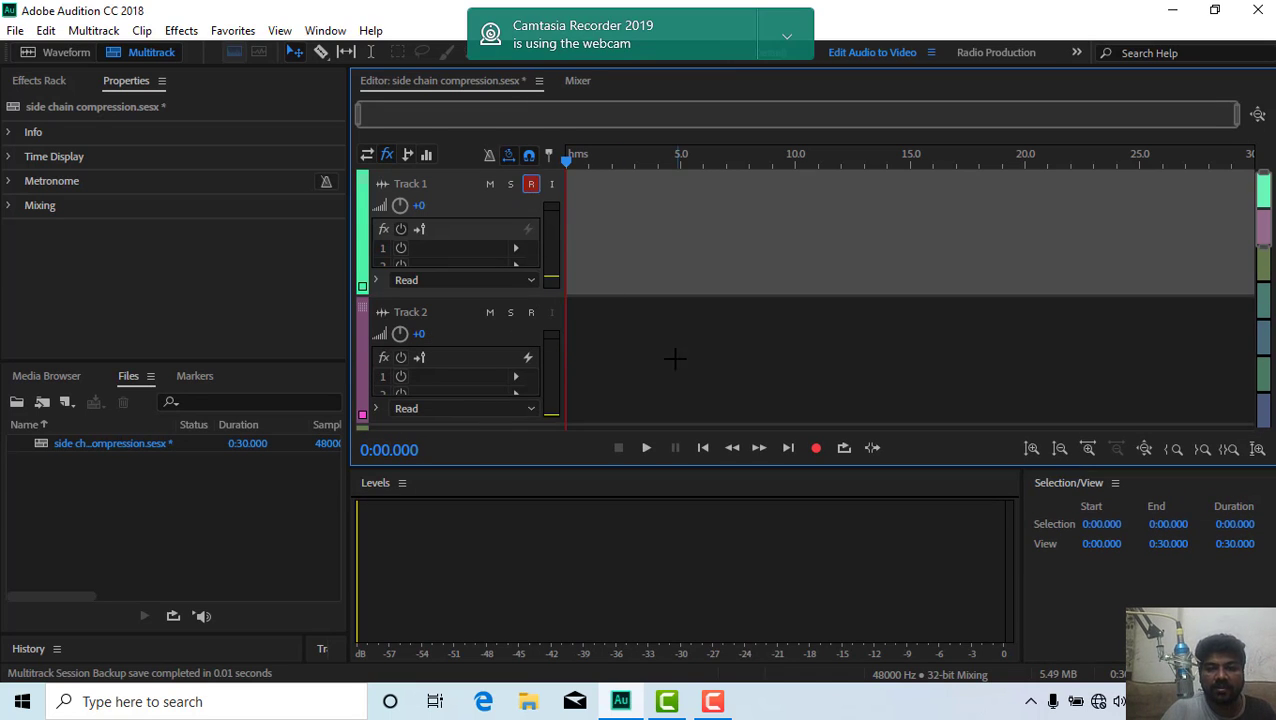
click(816, 450)
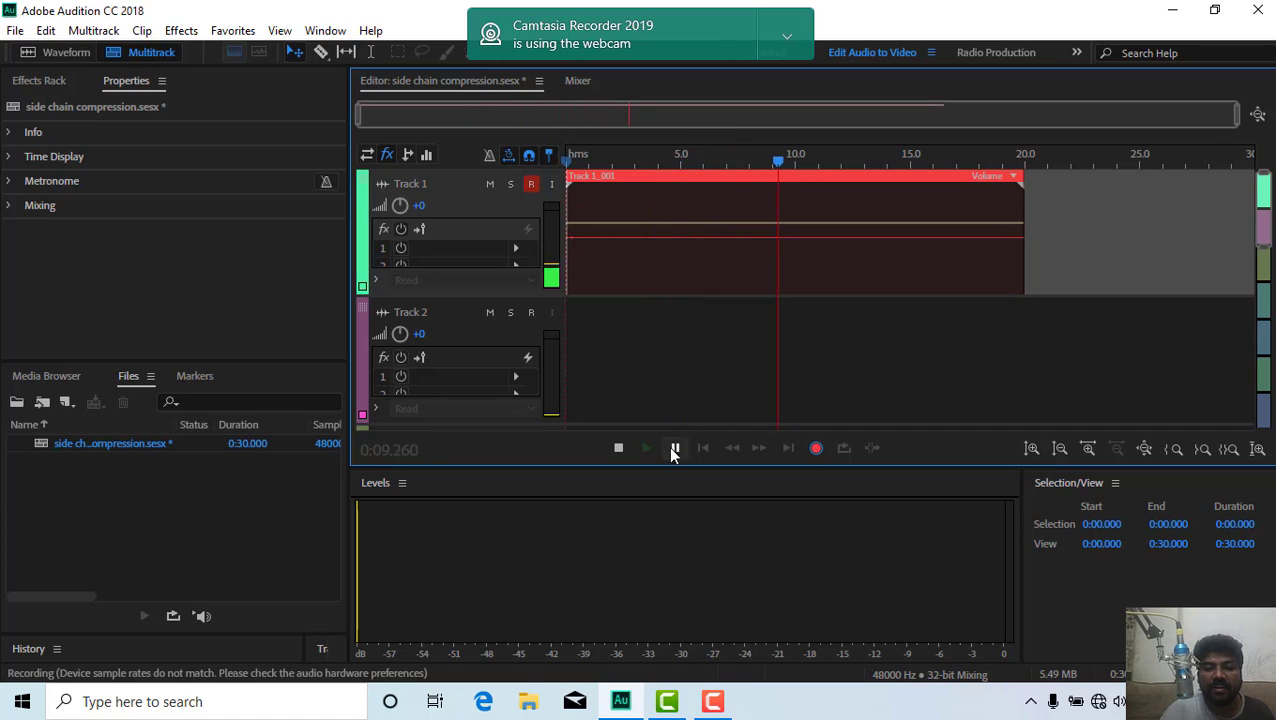
click(619, 447)
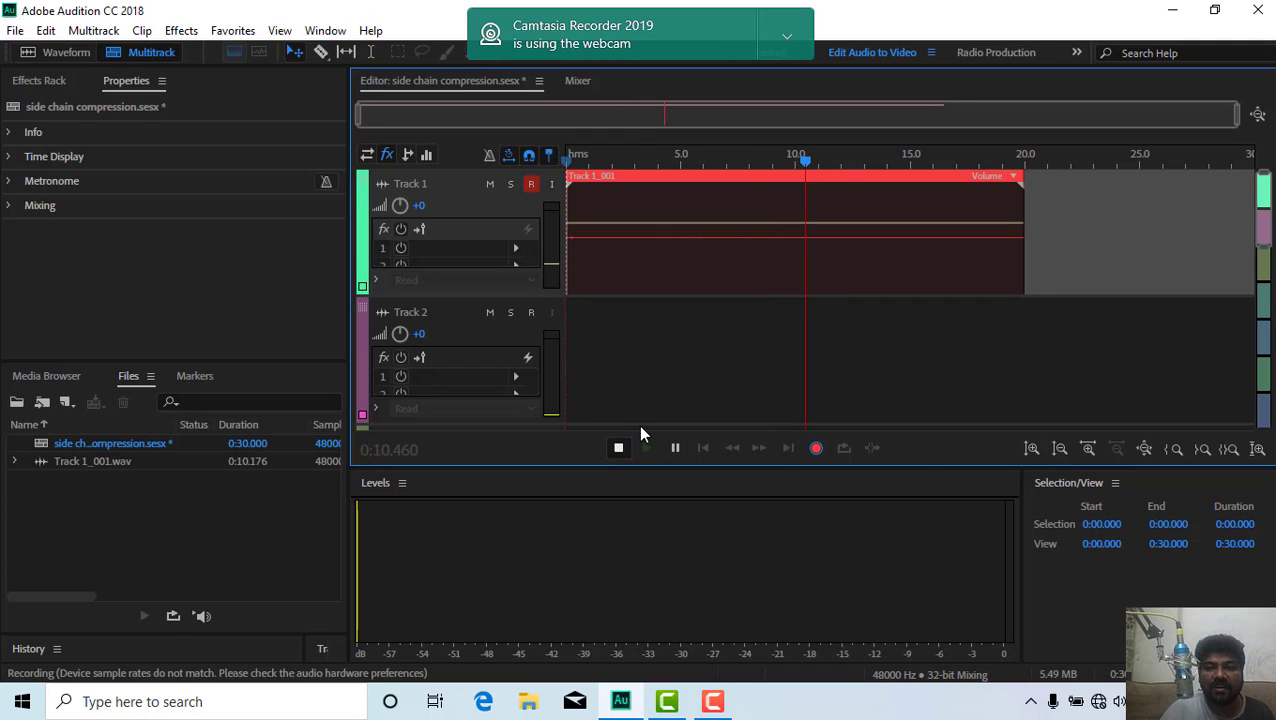
Step: Amplify the recorded Track 1 clip by 15 dB in the waveform editor, play it back, boost it further, and return to the multitrack session
double_click(626, 175)
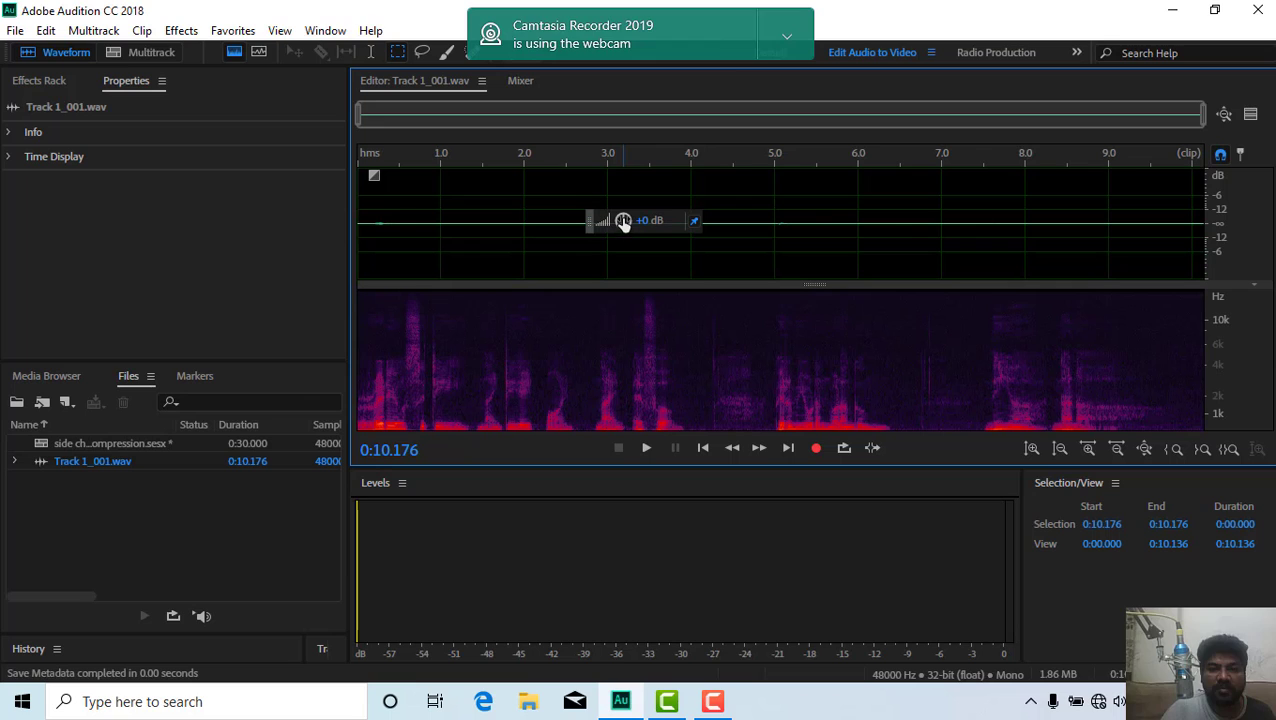
drag(623, 220, 693, 233)
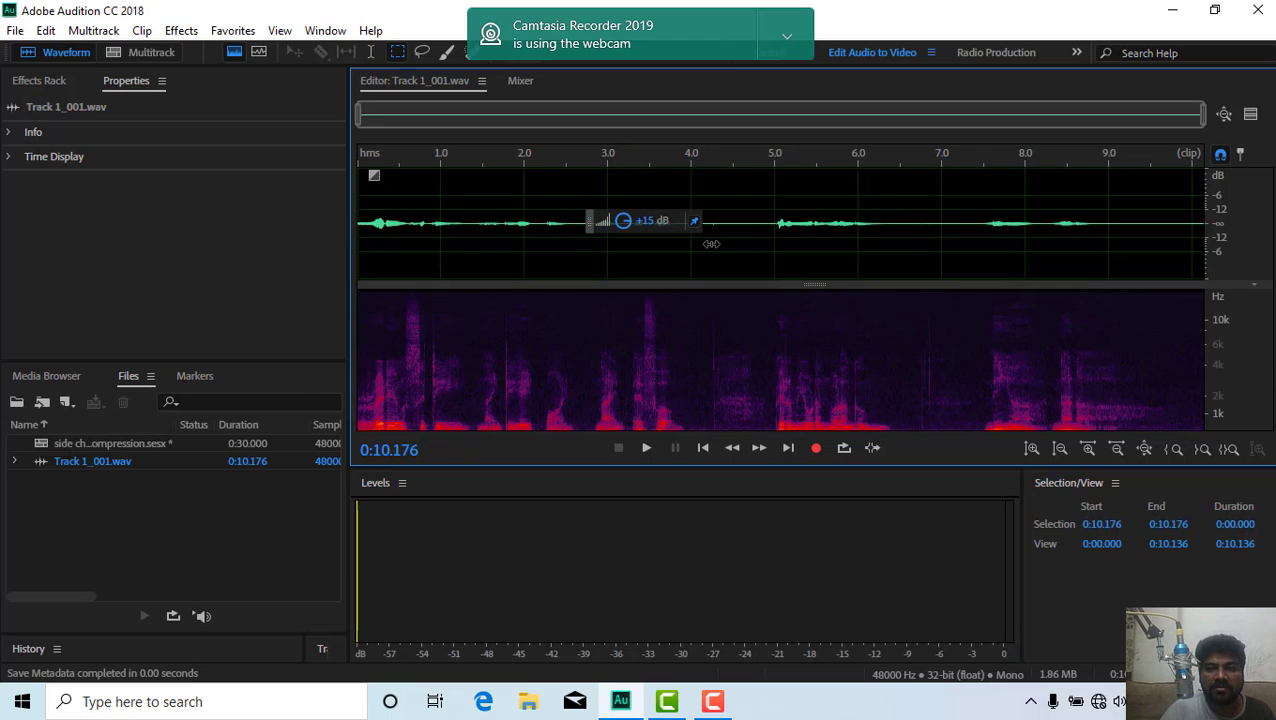
click(367, 226)
key(space)
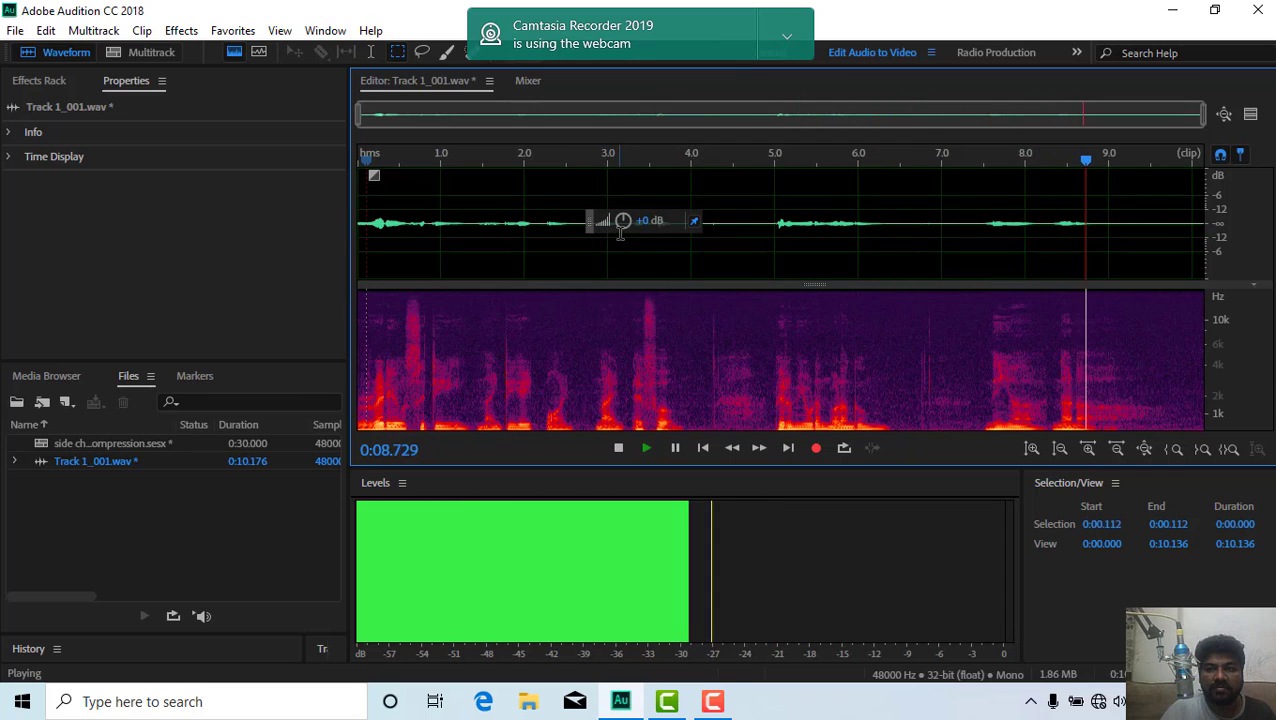
key(space)
drag(623, 224, 676, 237)
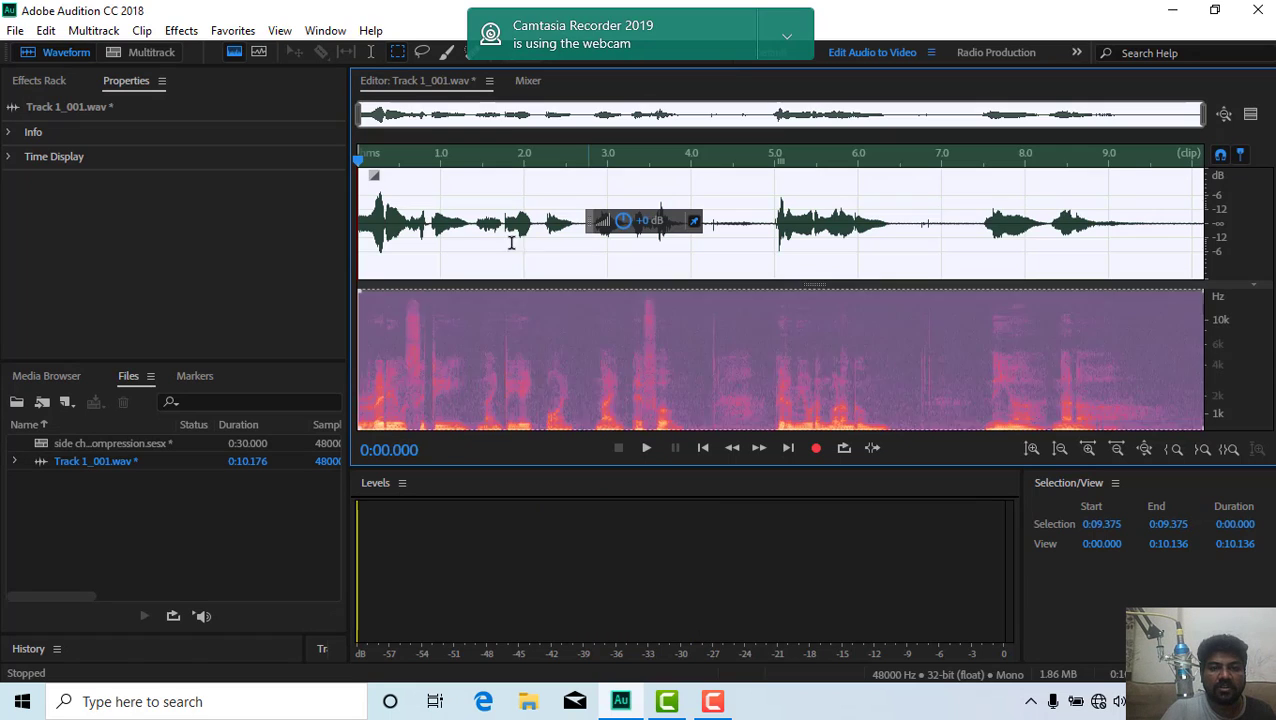
click(136, 55)
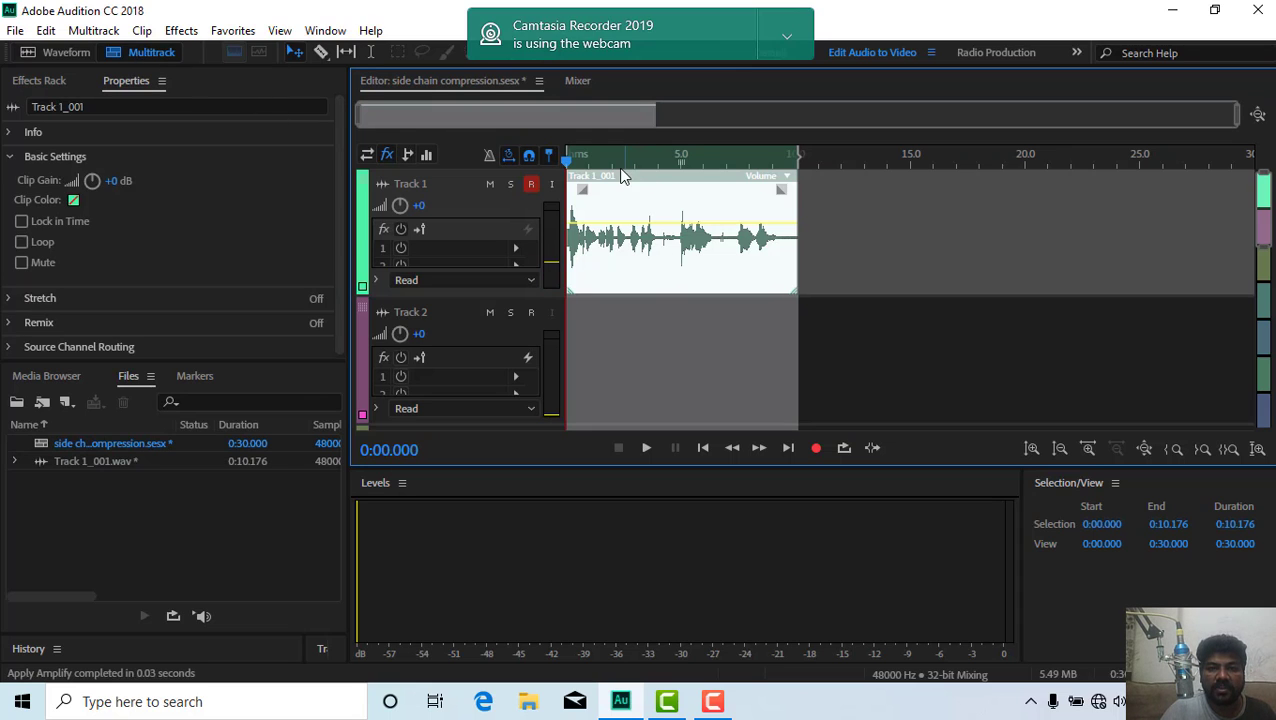
Step: Shift the Track 1 clip to start at about 1.1 seconds and check it in the waveform editor
drag(633, 185, 655, 189)
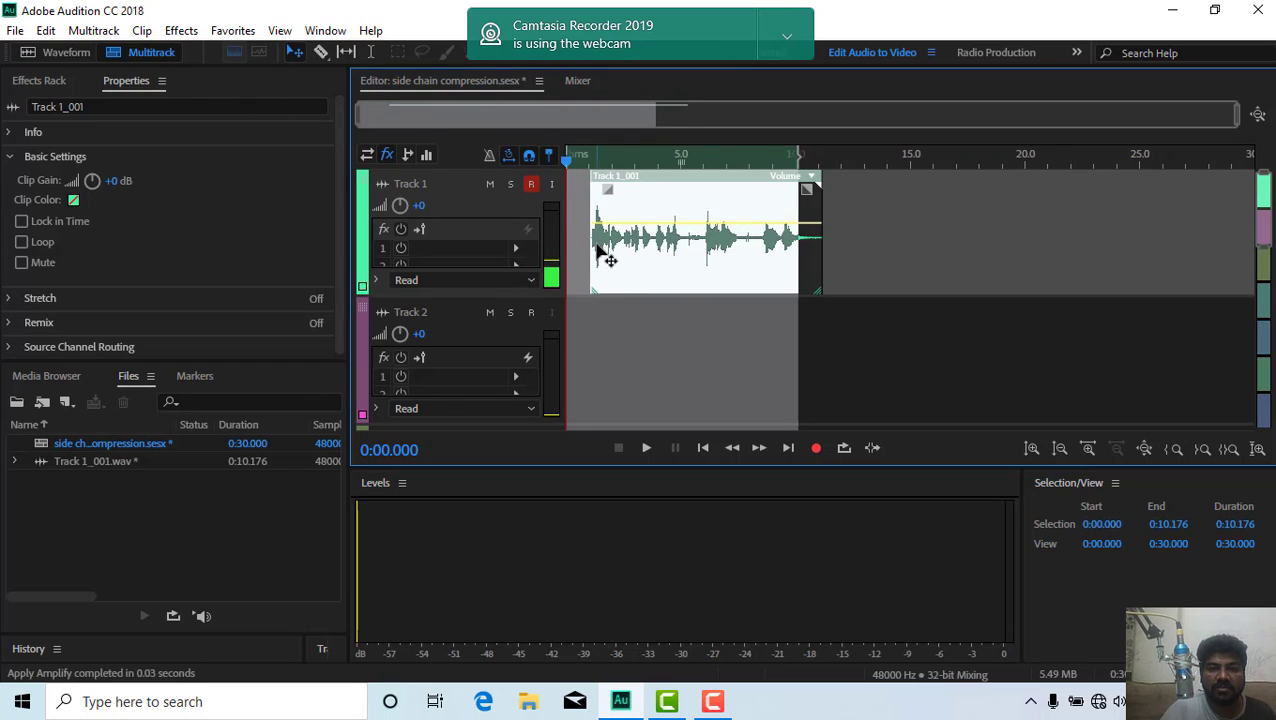
drag(592, 245, 585, 245)
double_click(610, 188)
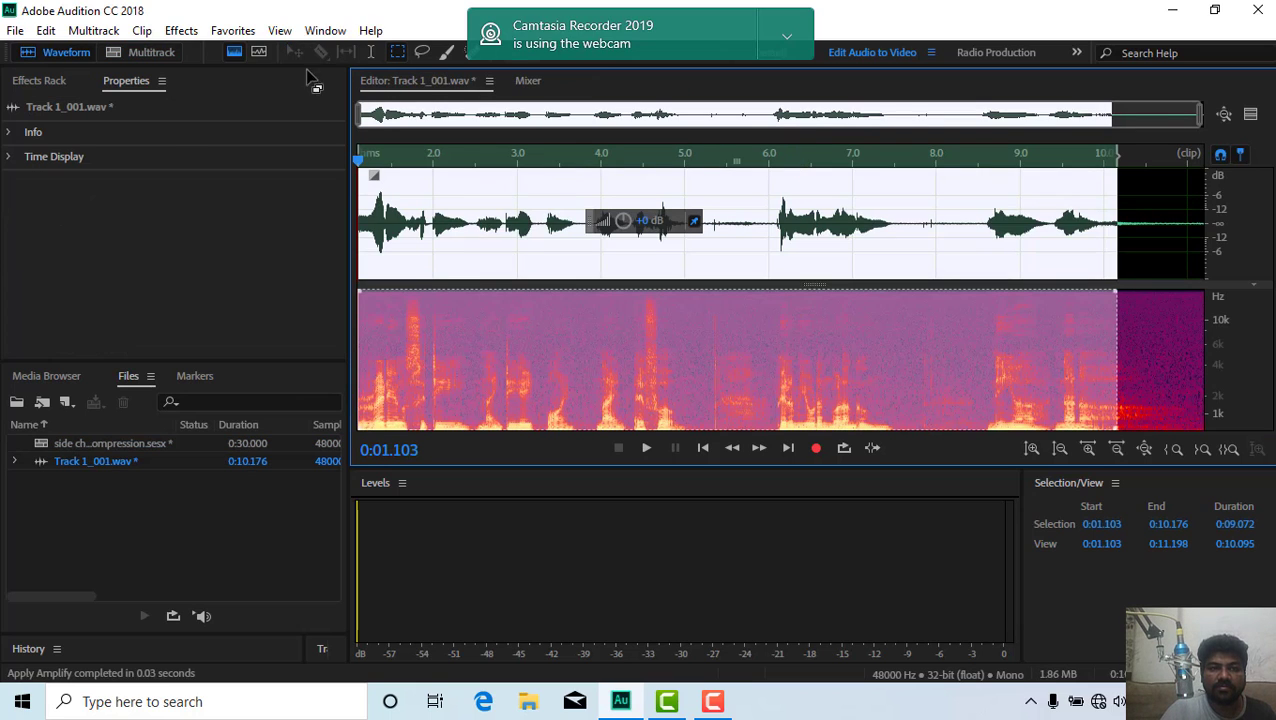
click(154, 53)
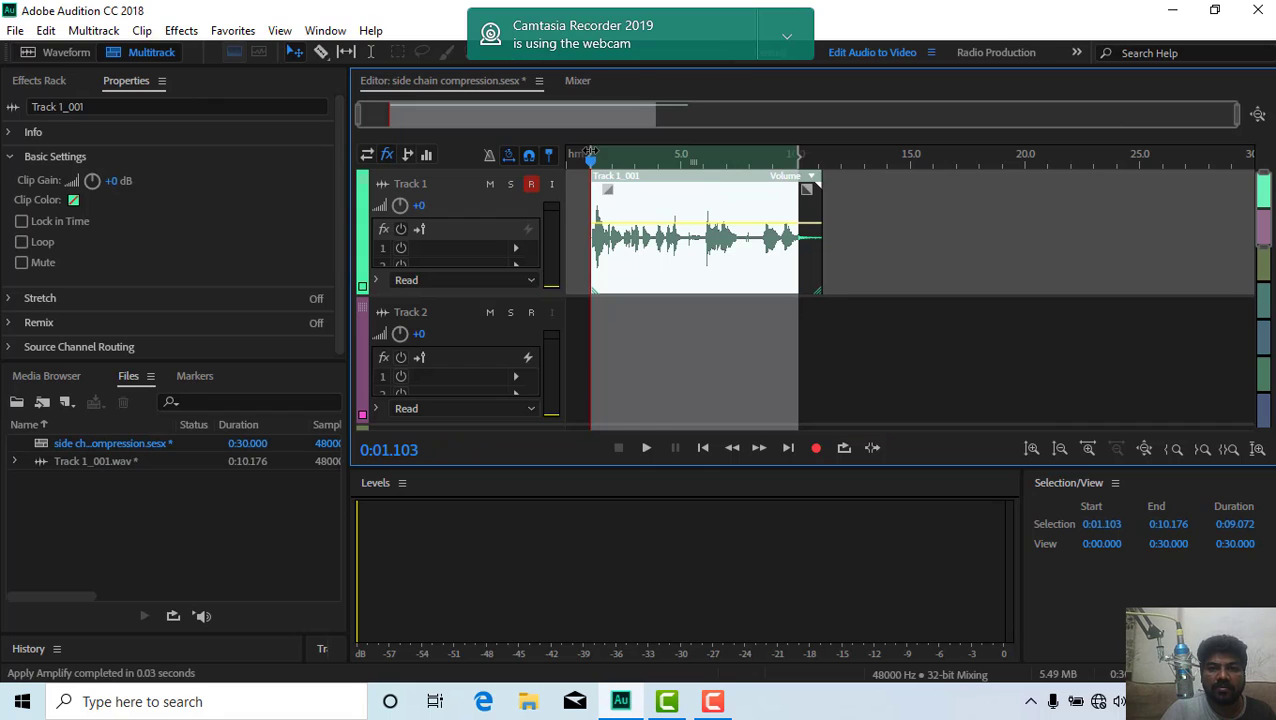
Step: Move the timeline selection past the end of the voice clip, spanning about 0:15.940 to 0:18.964
drag(590, 152, 795, 160)
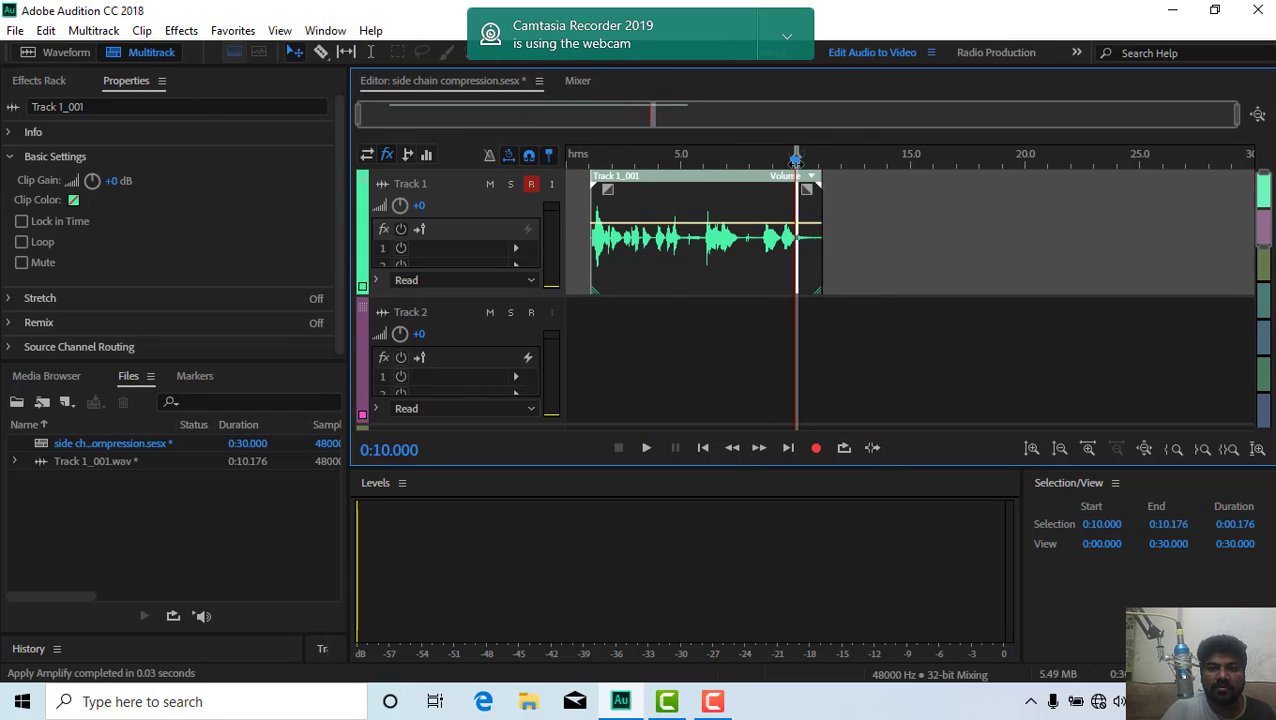
key(Home)
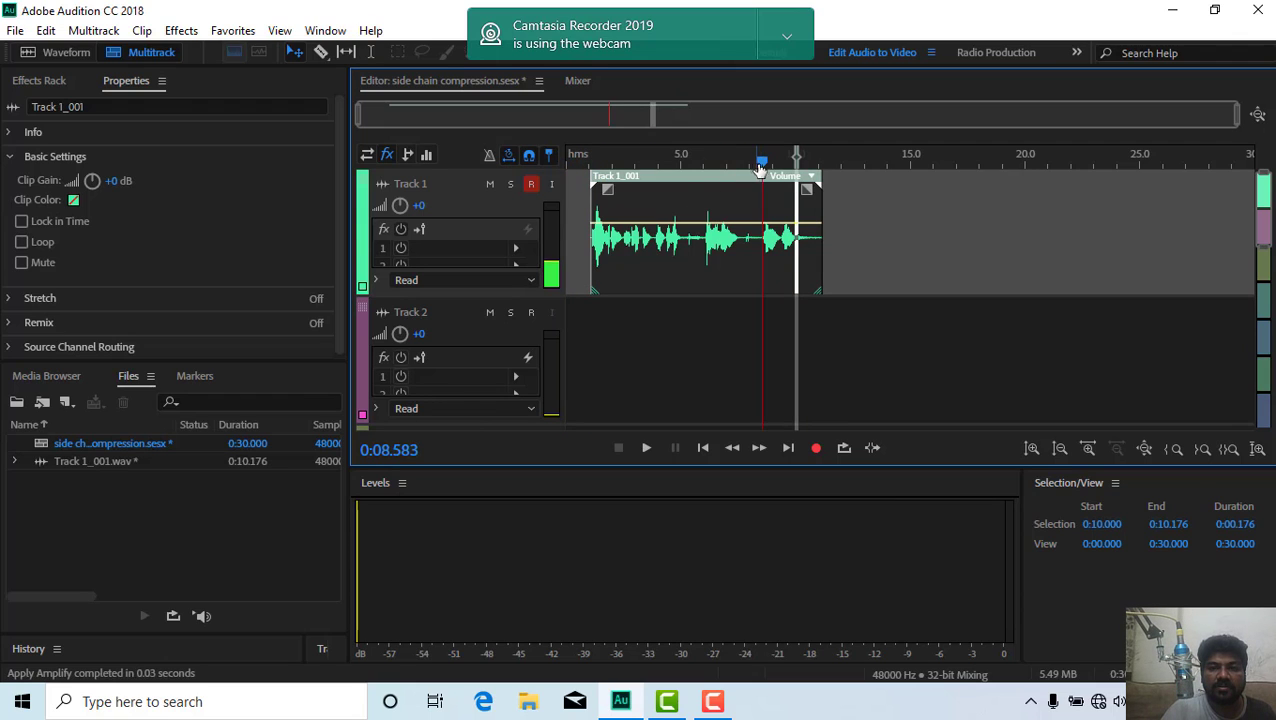
drag(796, 158, 1002, 135)
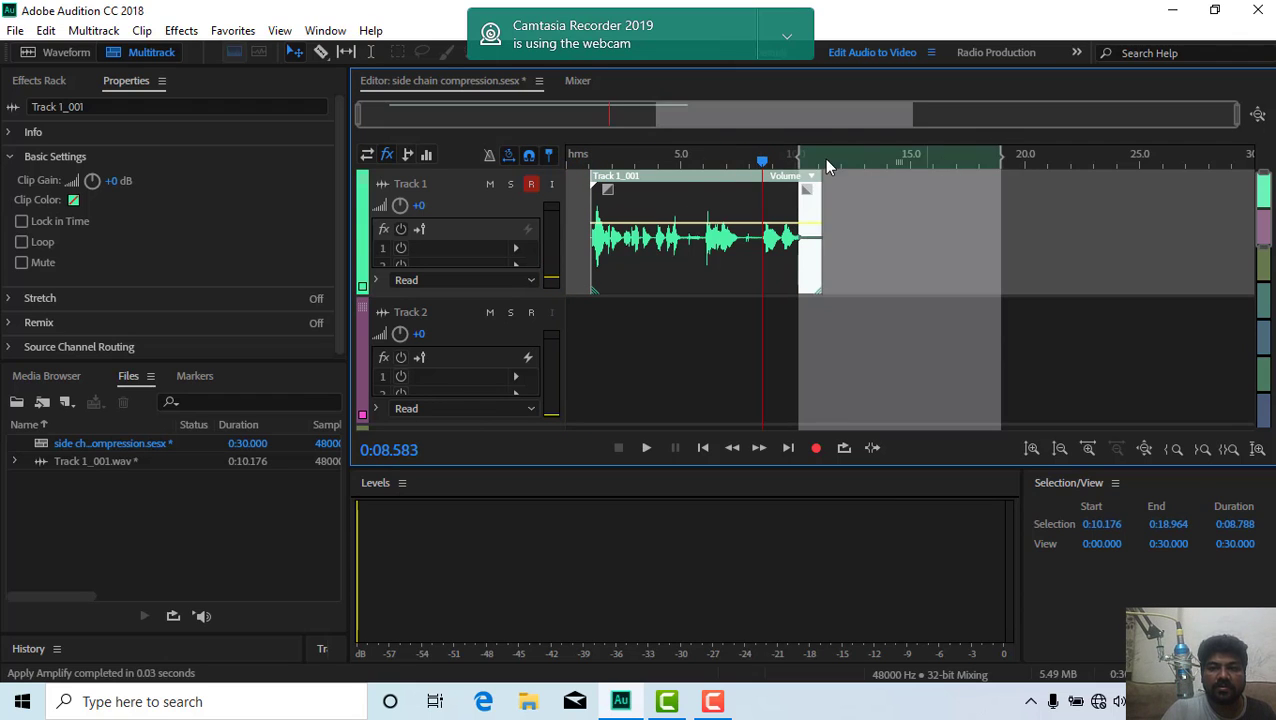
drag(797, 159, 932, 160)
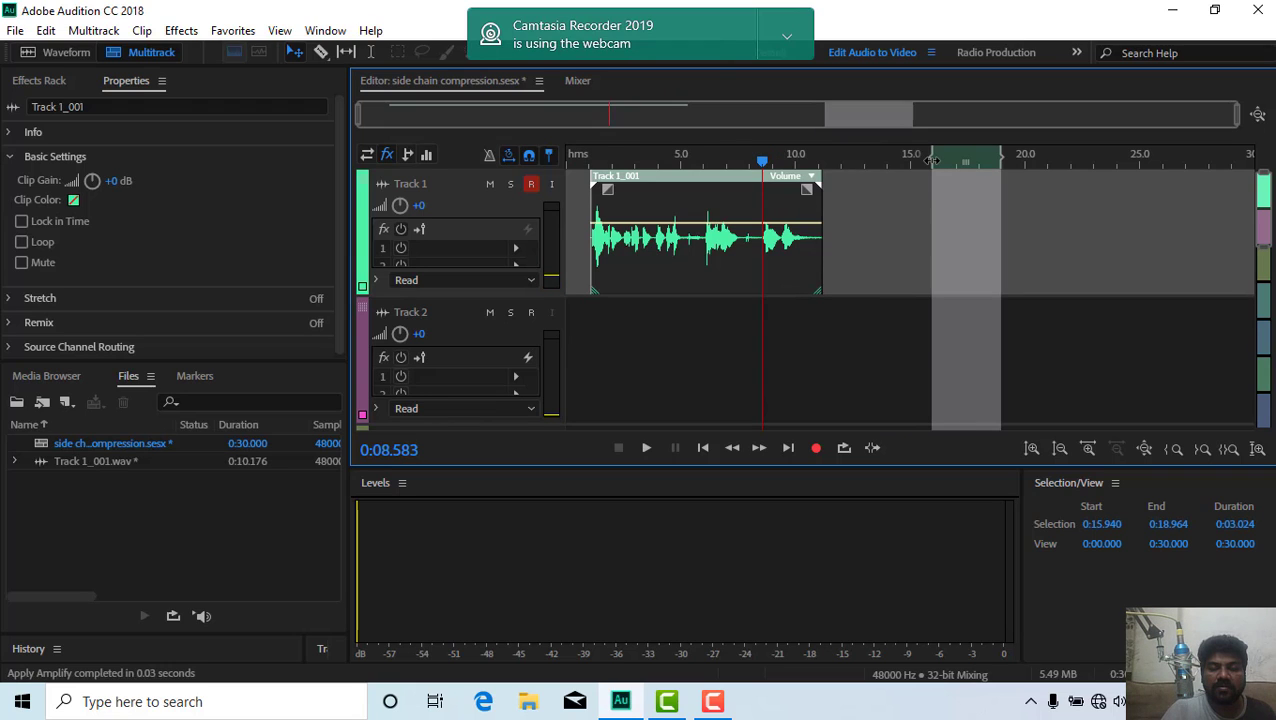
Step: Move the voice clip to the very start of Track 1 and disarm the track's recording
drag(765, 163, 598, 183)
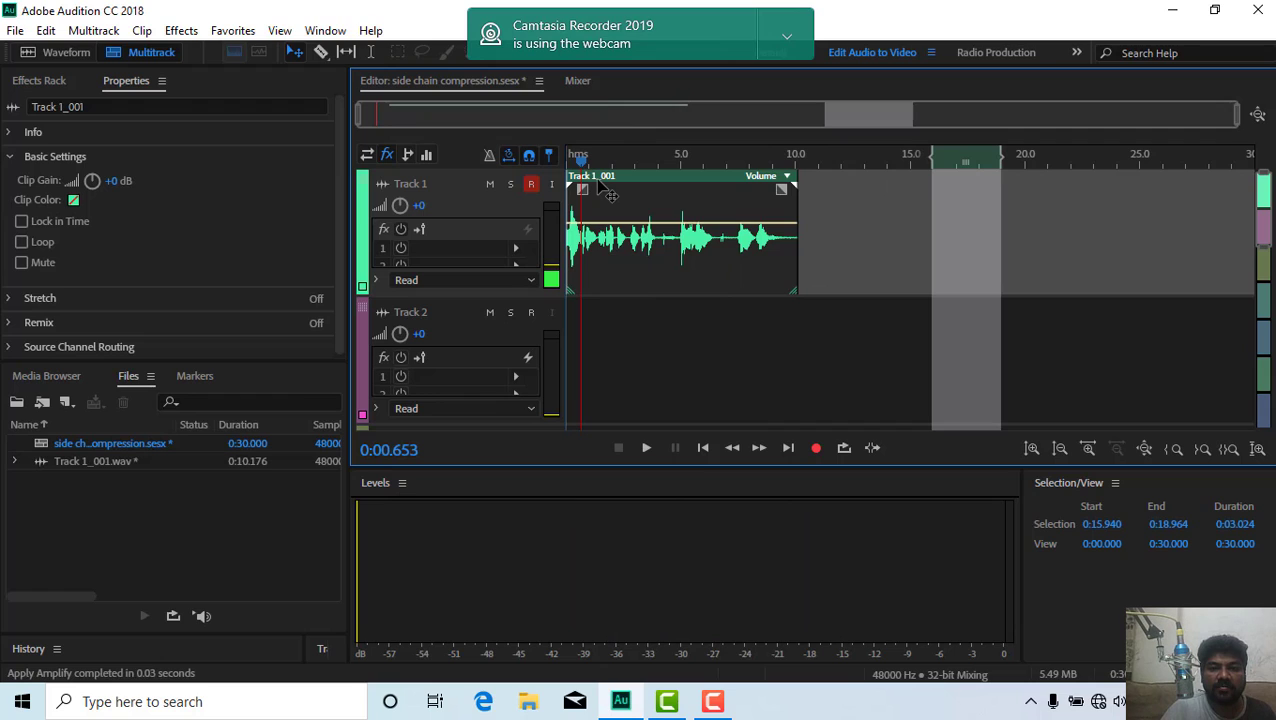
click(605, 191)
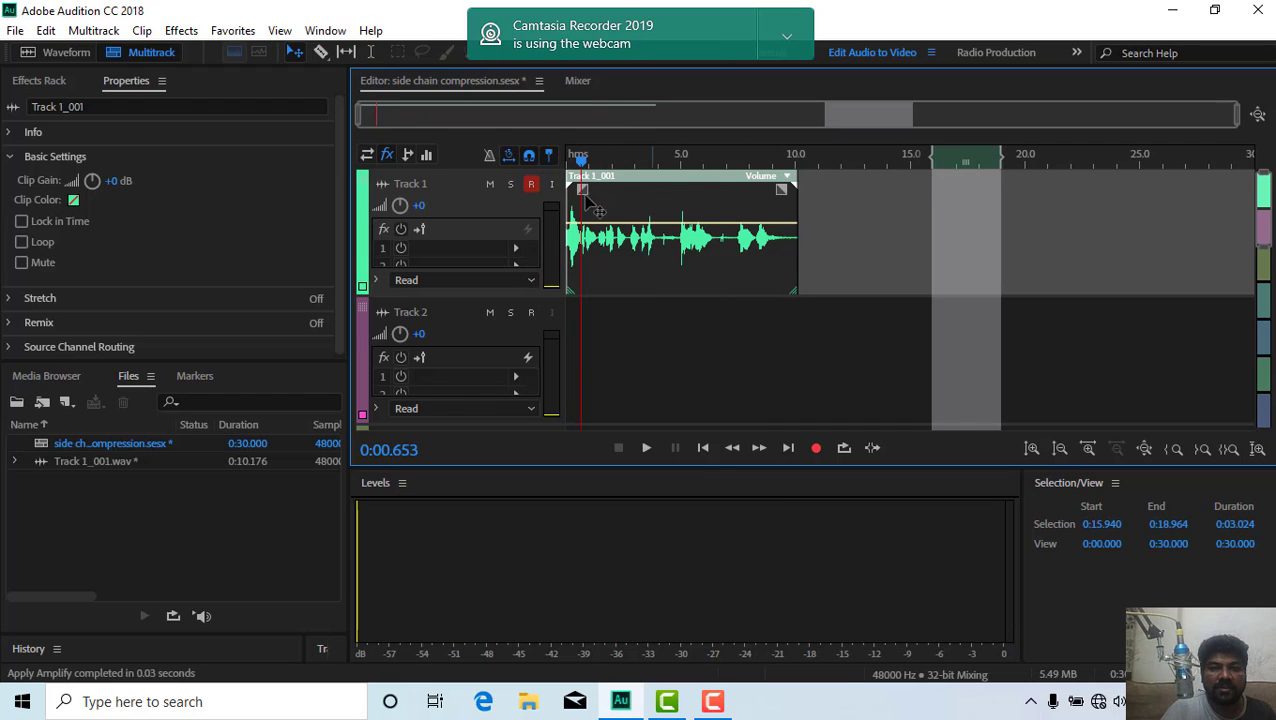
click(529, 187)
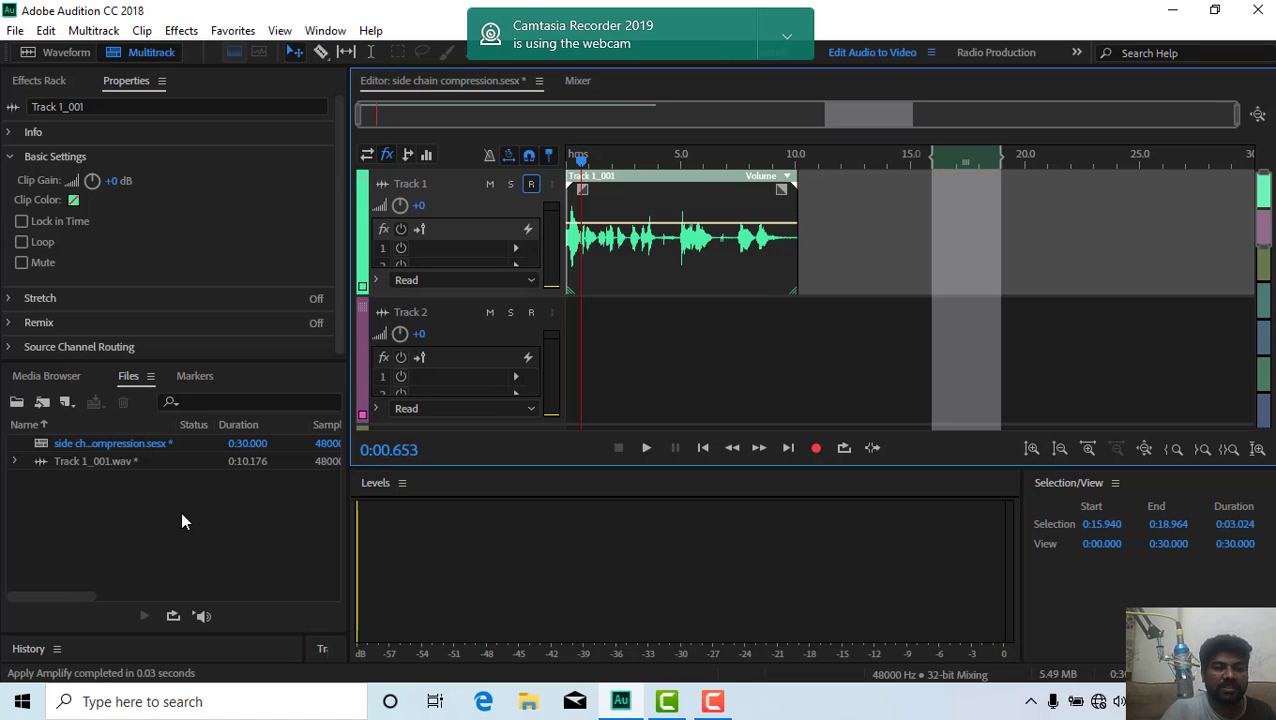
Step: Import the bensound-theduel music file from the Bgm audio folder into the project files
right_click(126, 519)
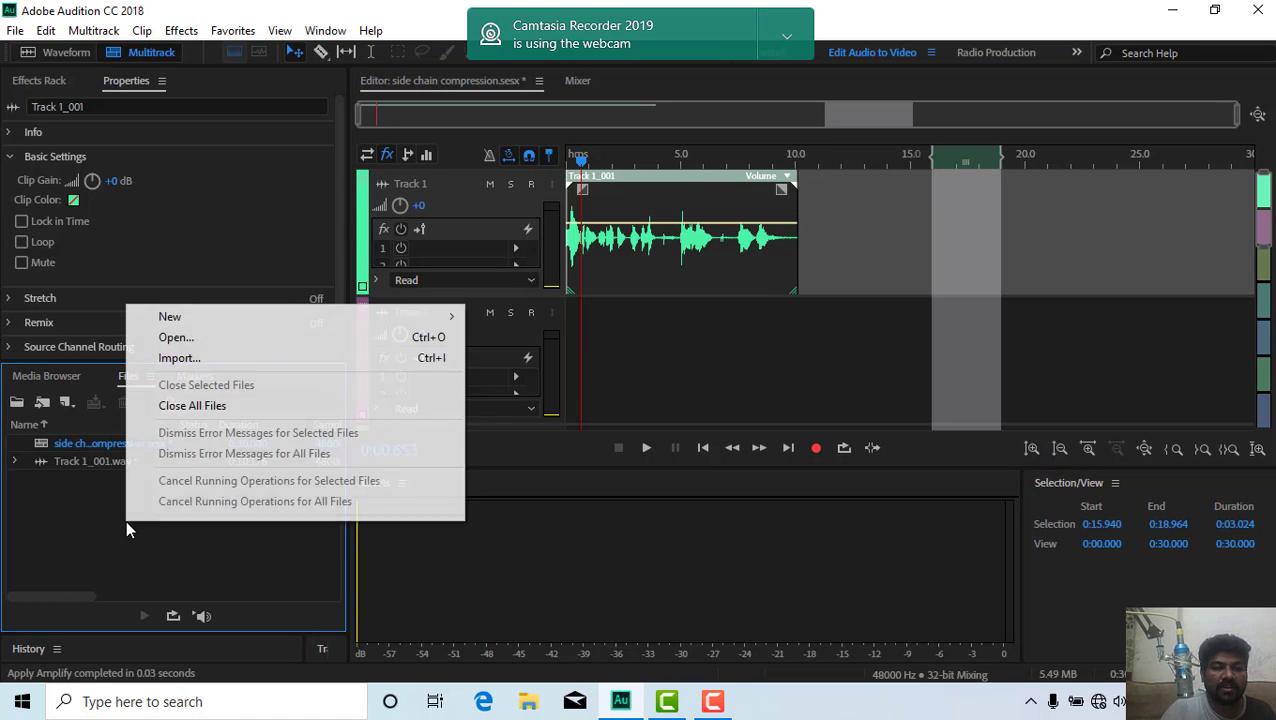
click(213, 358)
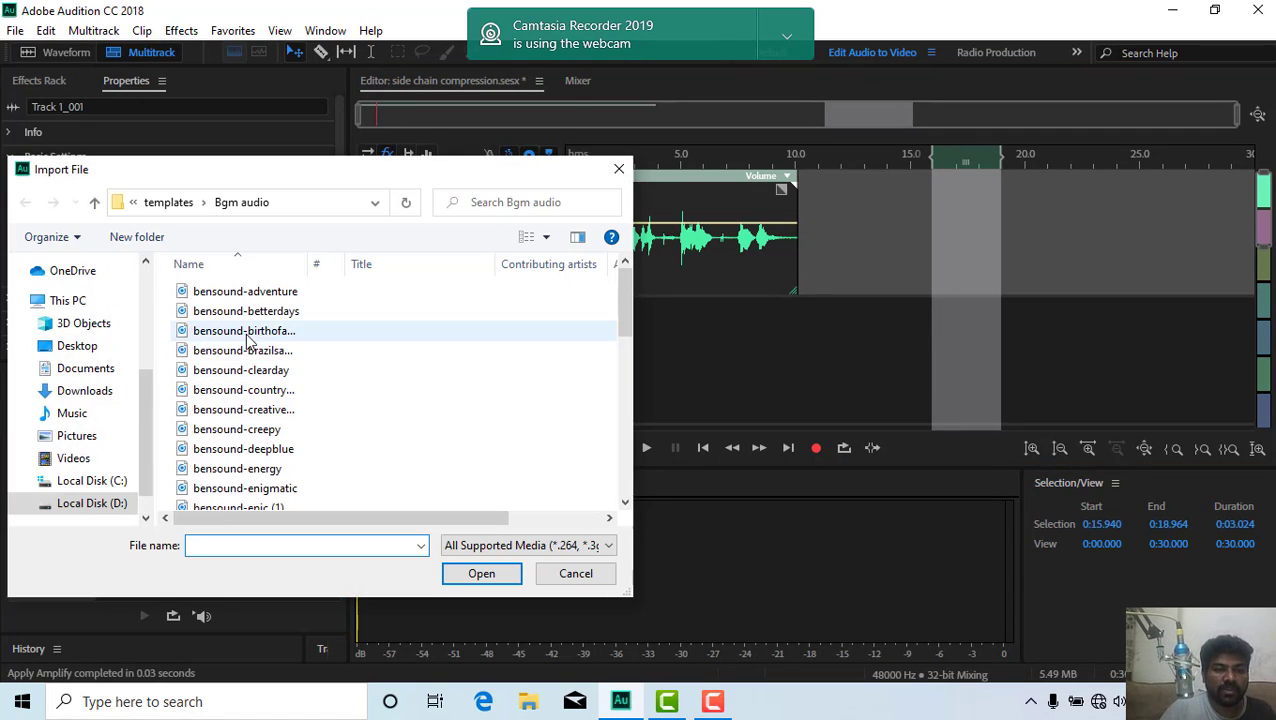
scroll(268, 385, down, 1)
scroll(268, 393, down, 1)
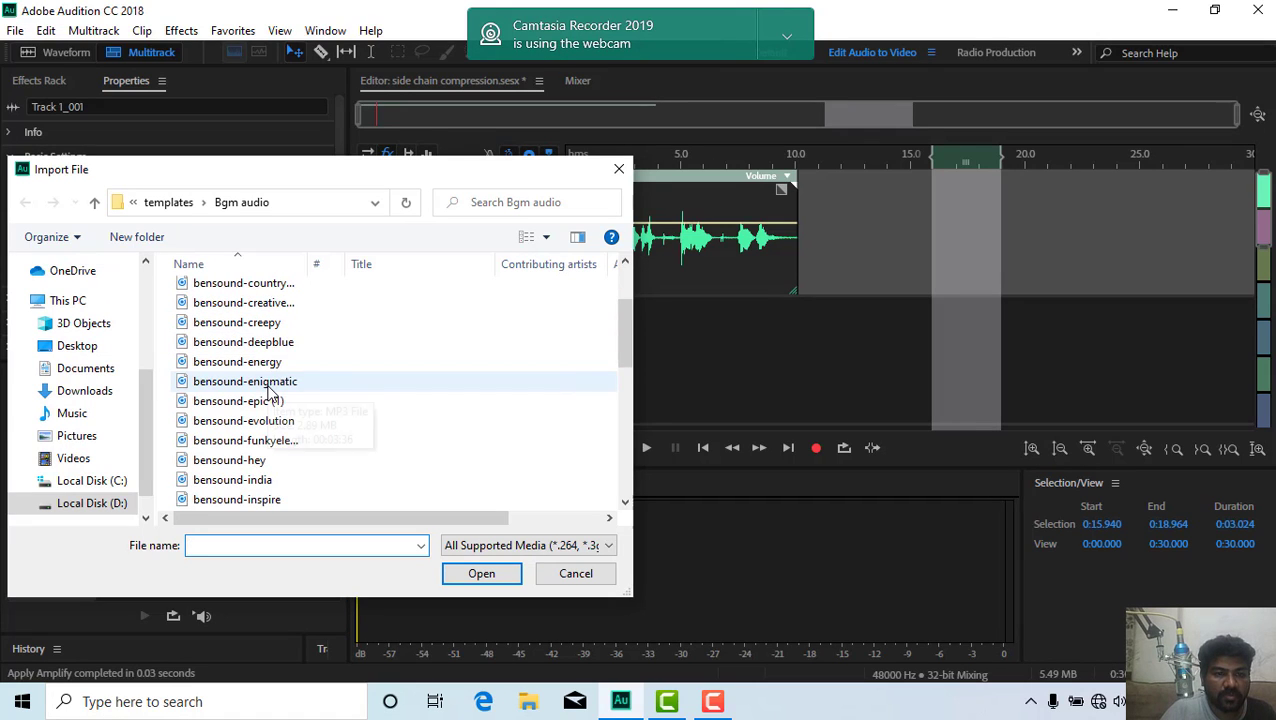
scroll(272, 410, down, 1)
scroll(275, 420, down, 1)
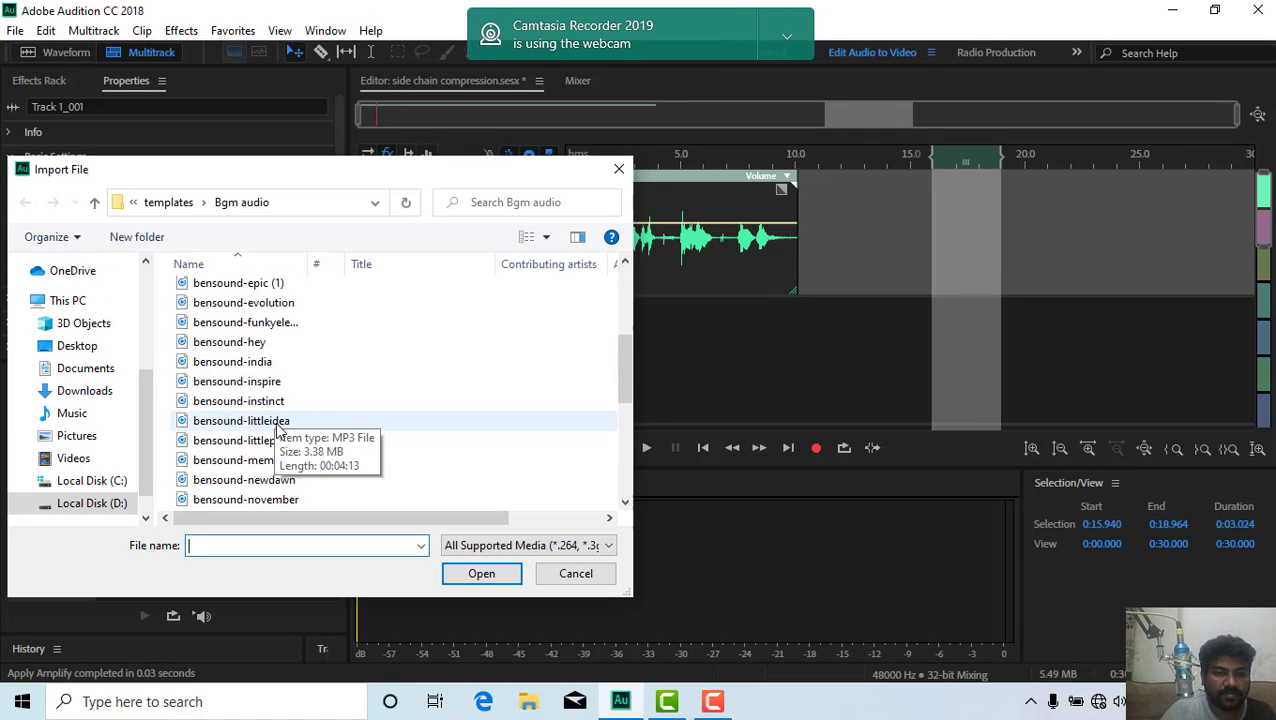
scroll(278, 428, down, 1)
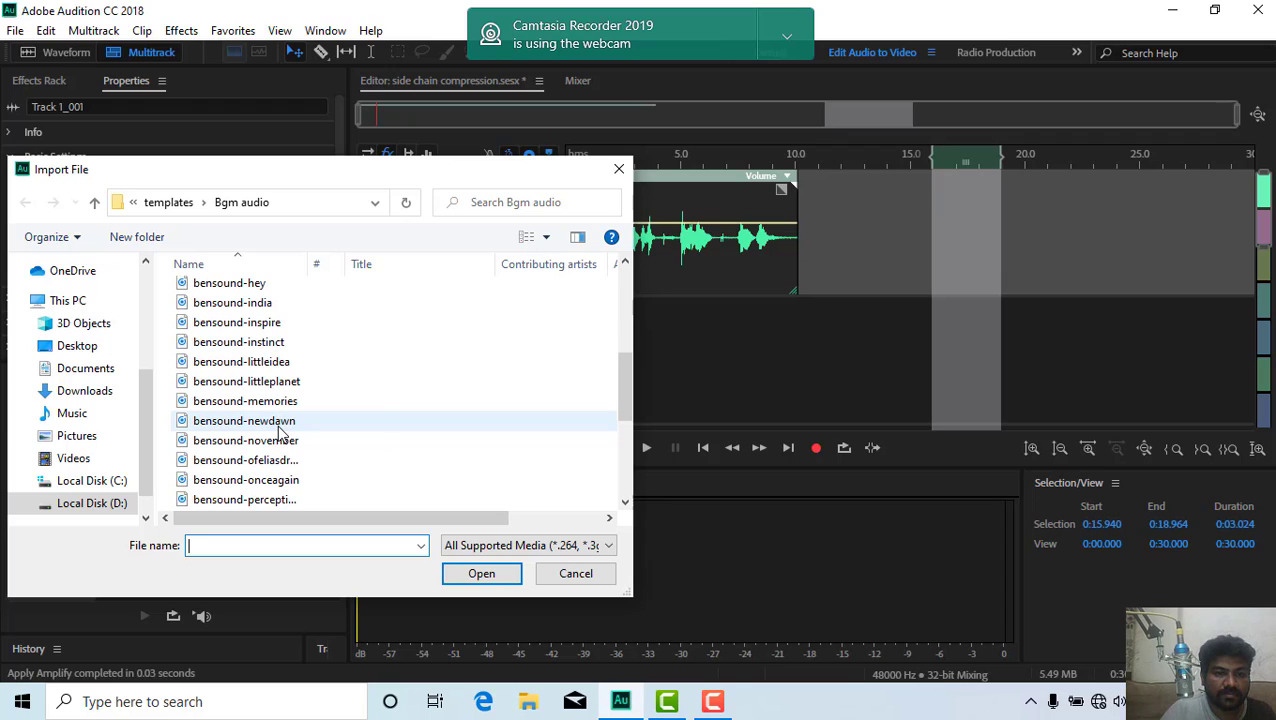
scroll(285, 445, down, 4)
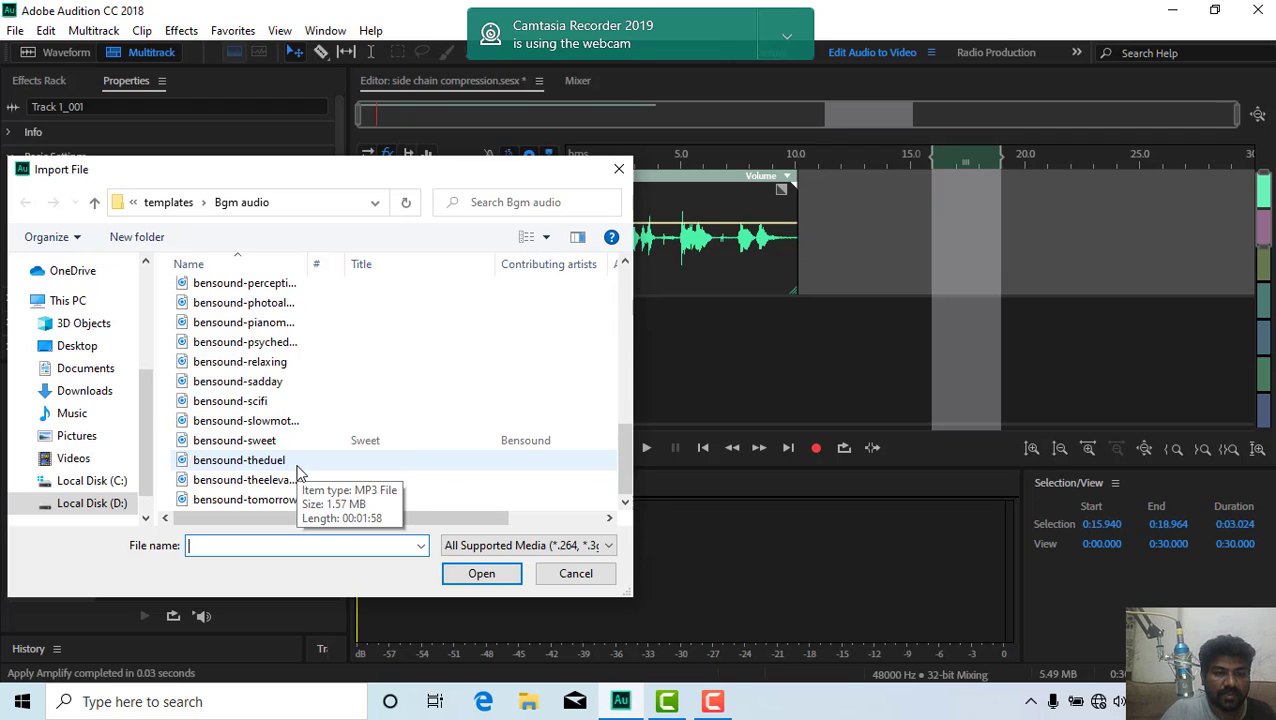
click(270, 460)
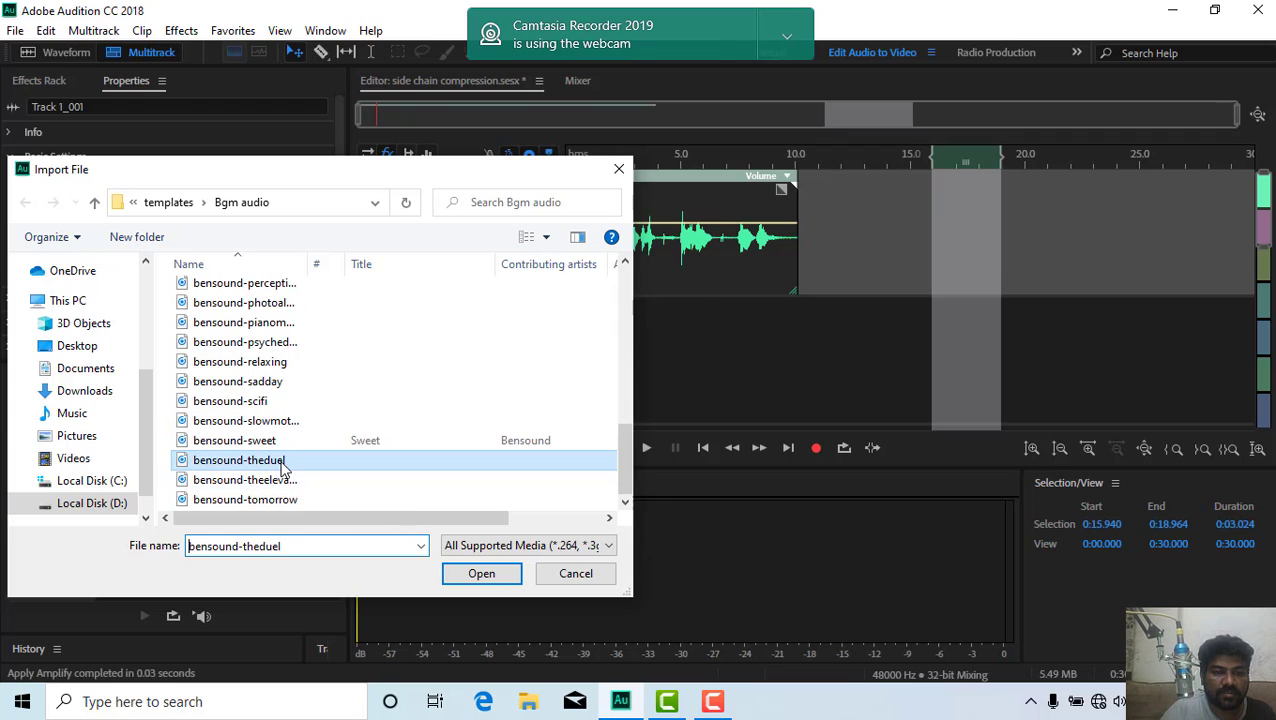
click(482, 575)
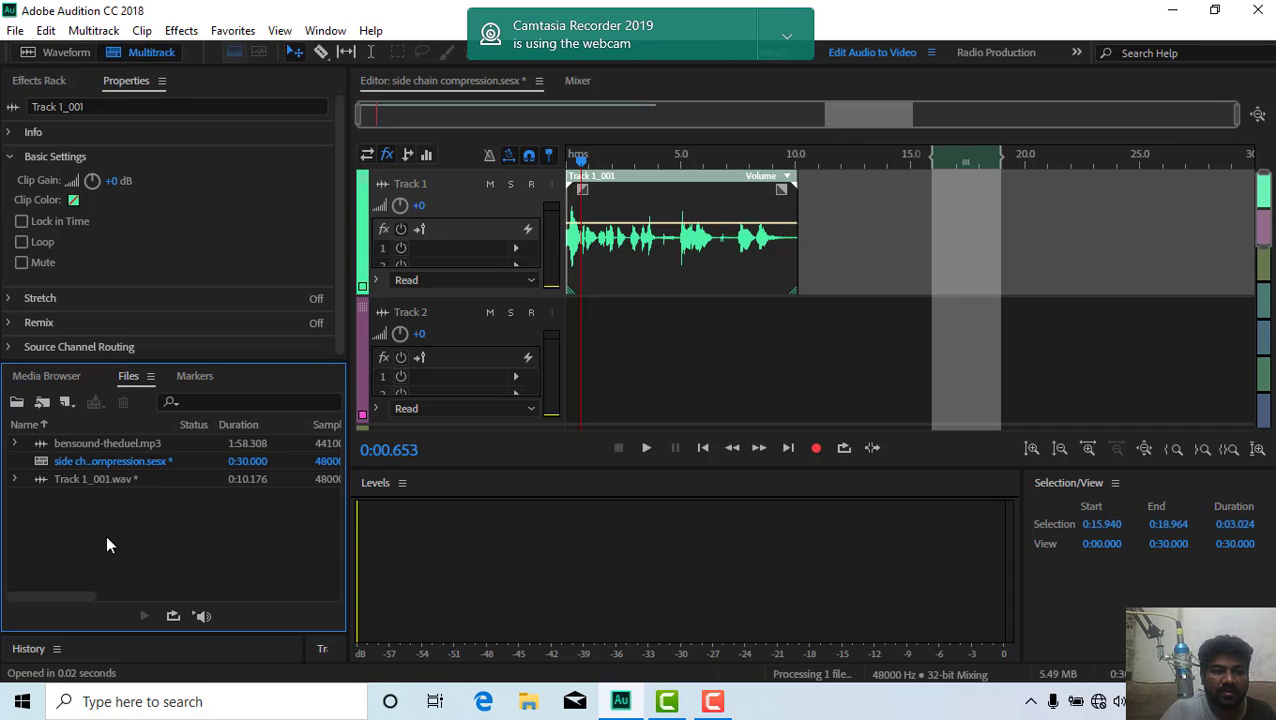
Step: Place the bensound-theduel music on Track 2 starting at about 12 seconds and play it from its beginning
mouse_move(100, 443)
mouse_down()
mouse_move(984, 381)
mouse_move(860, 400)
mouse_up()
click(731, 398)
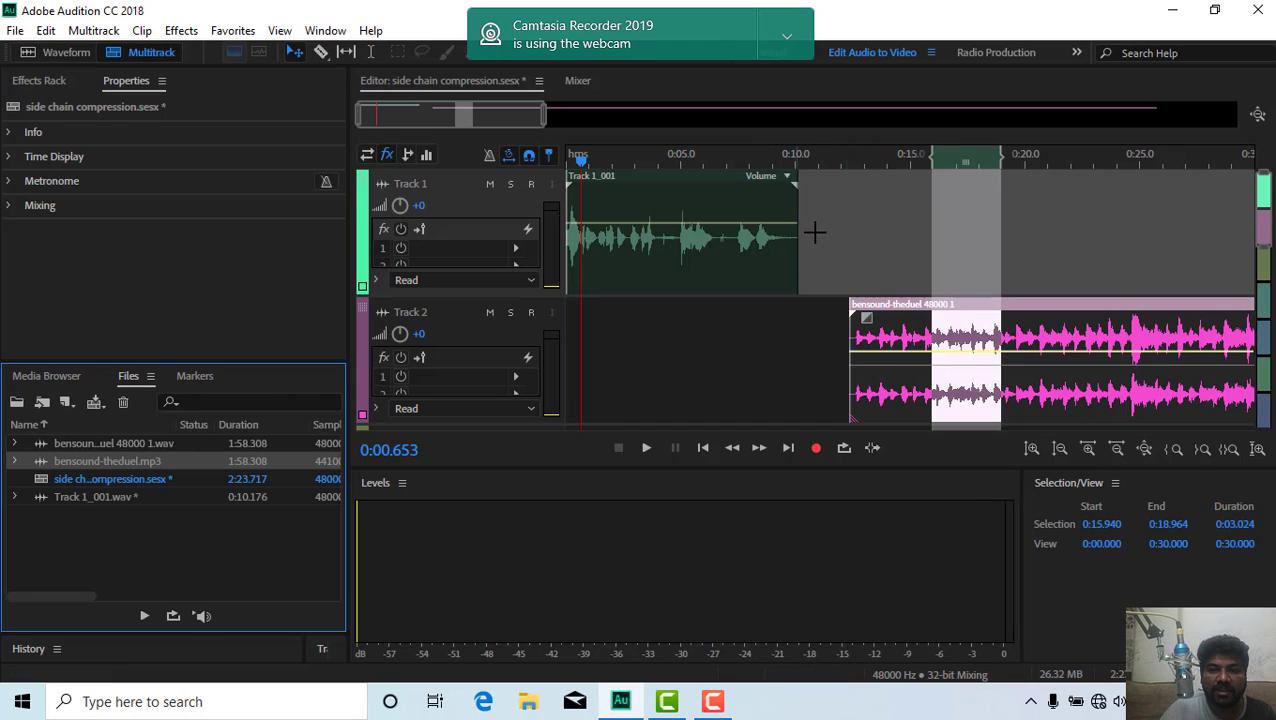
click(849, 172)
key(space)
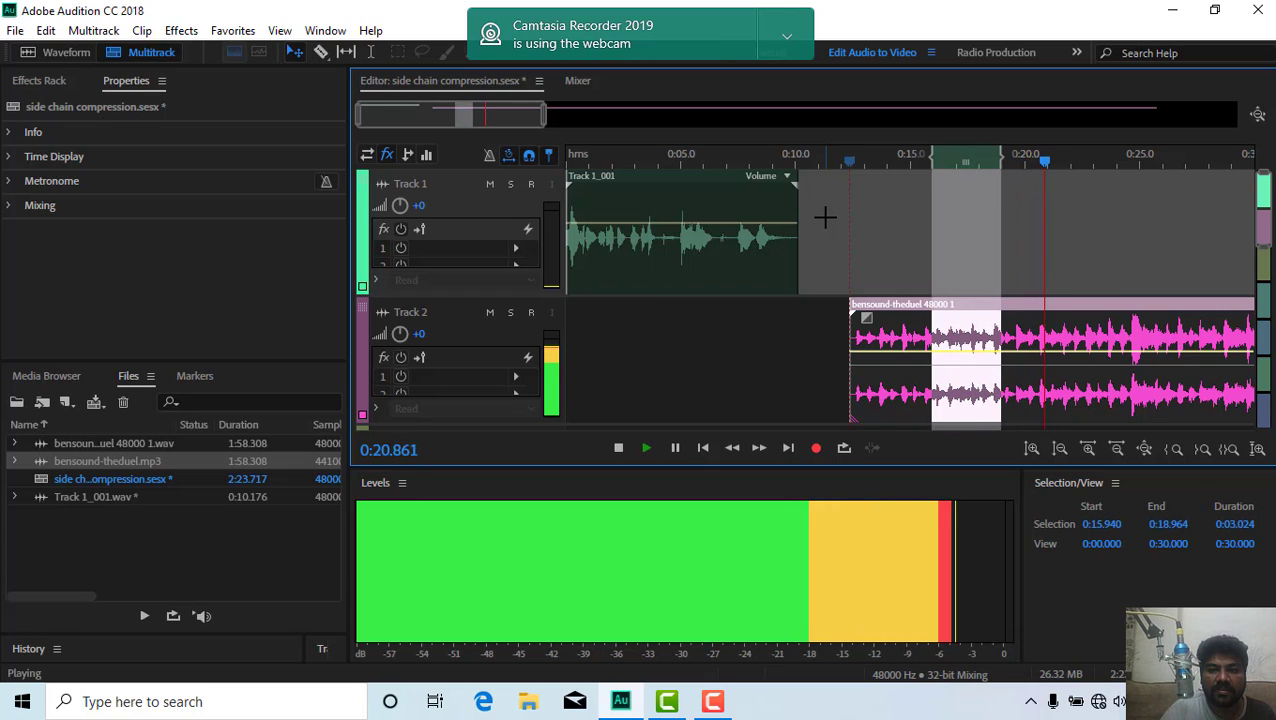
key(space)
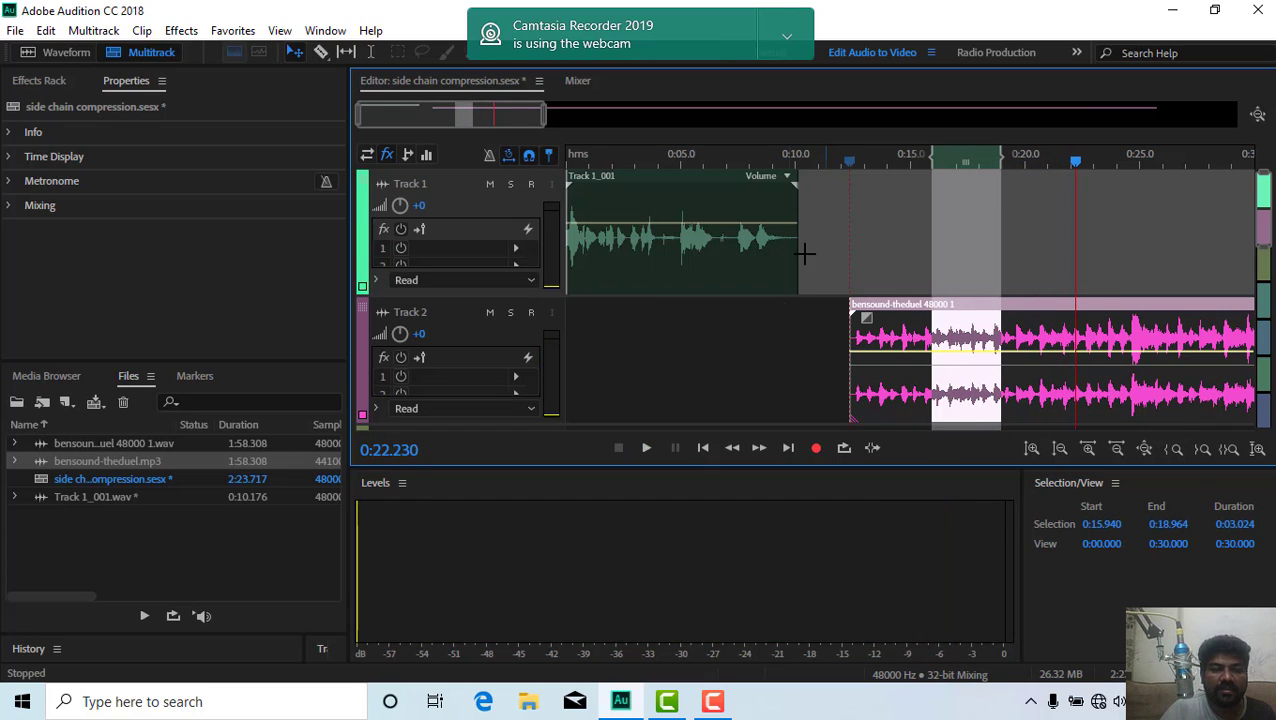
Step: Import the bensound-theelevatorbossanova music from the Bgm audio folder and place a sample-rate-conformed copy on Track 1 starting at about 0:14.5
right_click(121, 549)
click(230, 381)
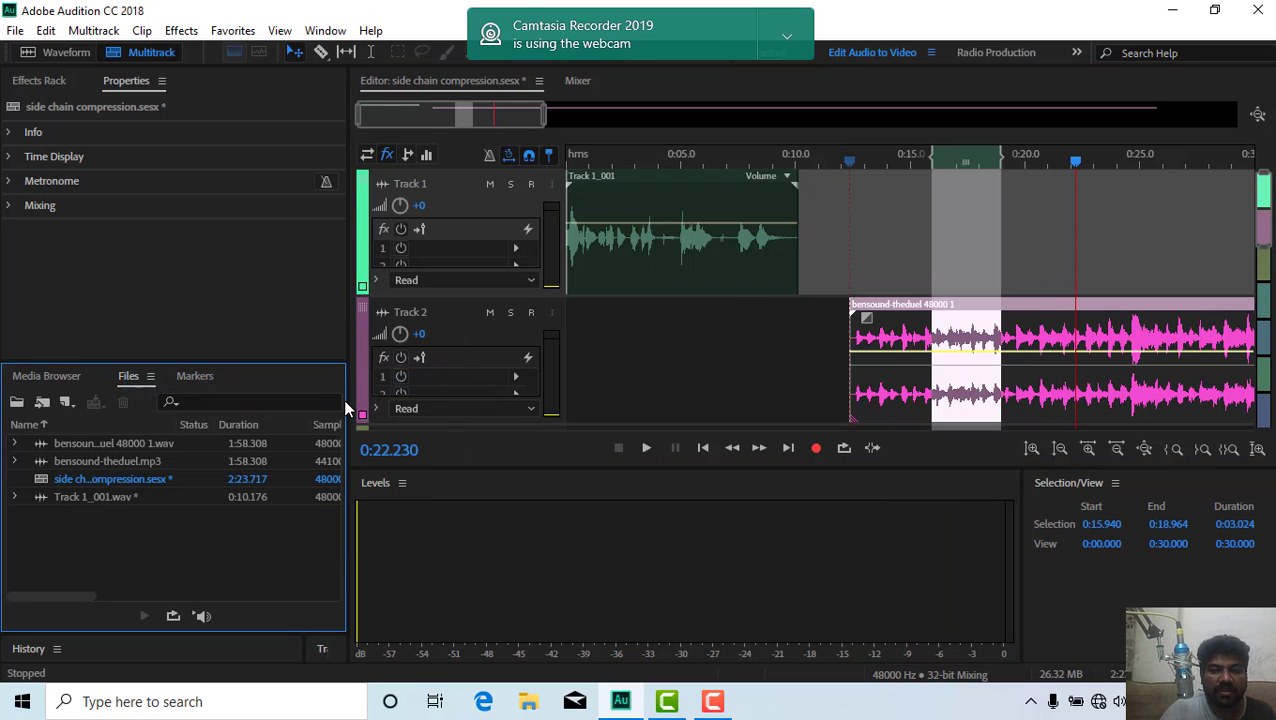
scroll(250, 440, down, 10)
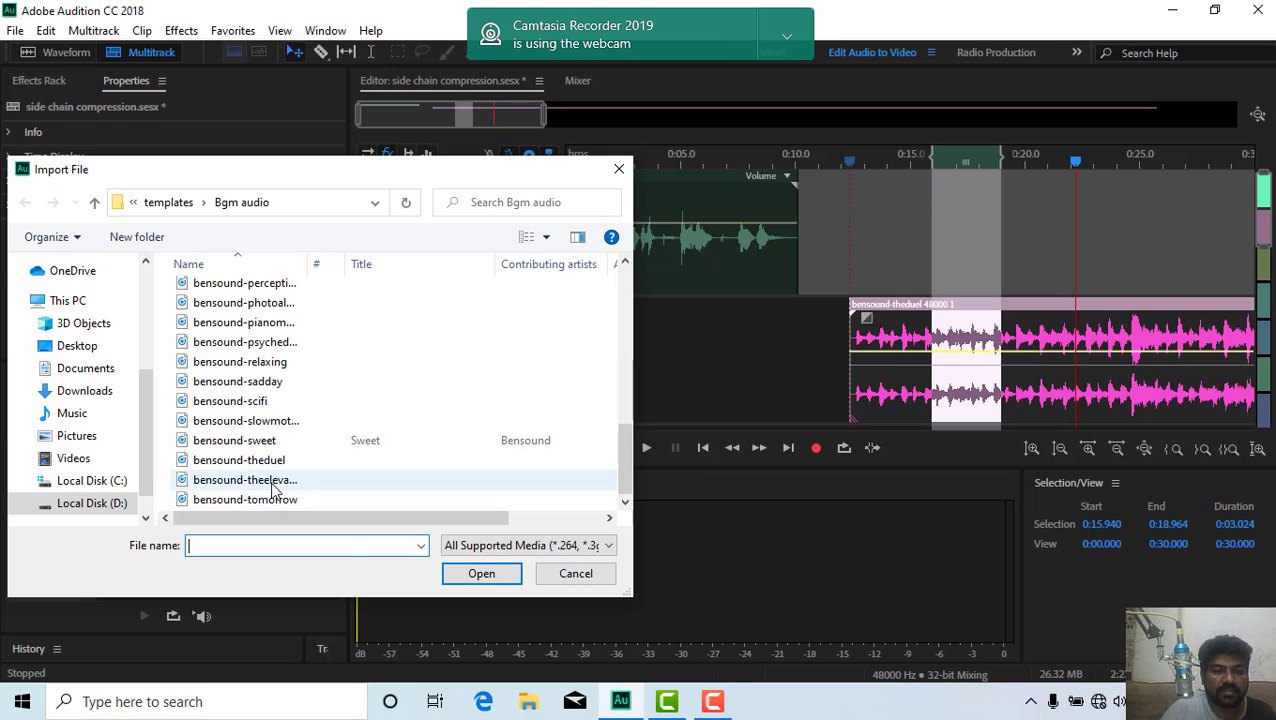
click(270, 480)
click(478, 573)
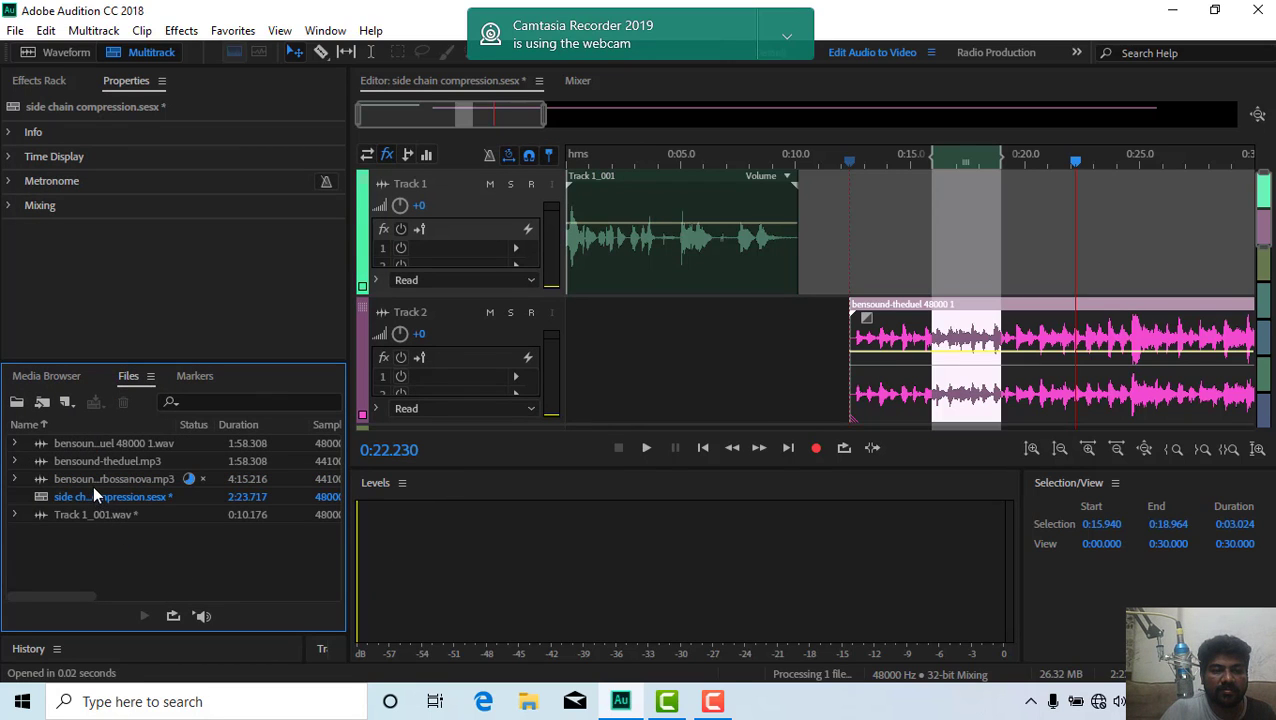
drag(93, 480, 898, 240)
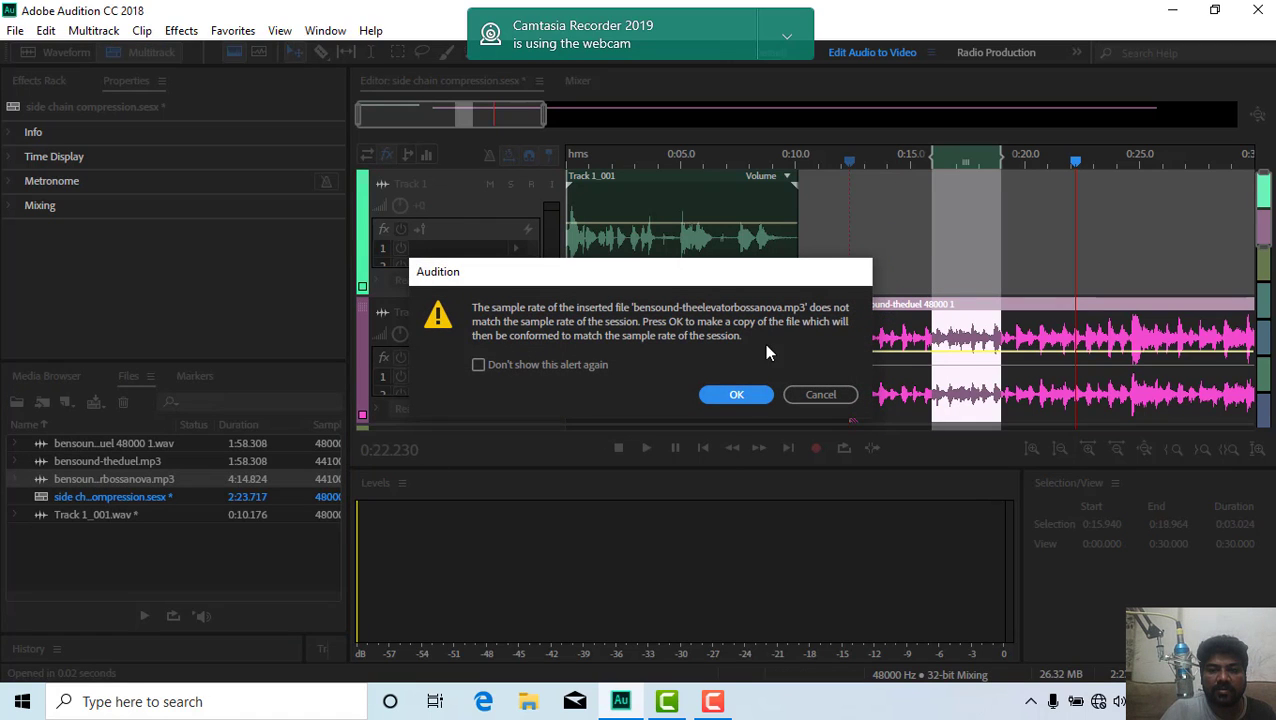
click(736, 395)
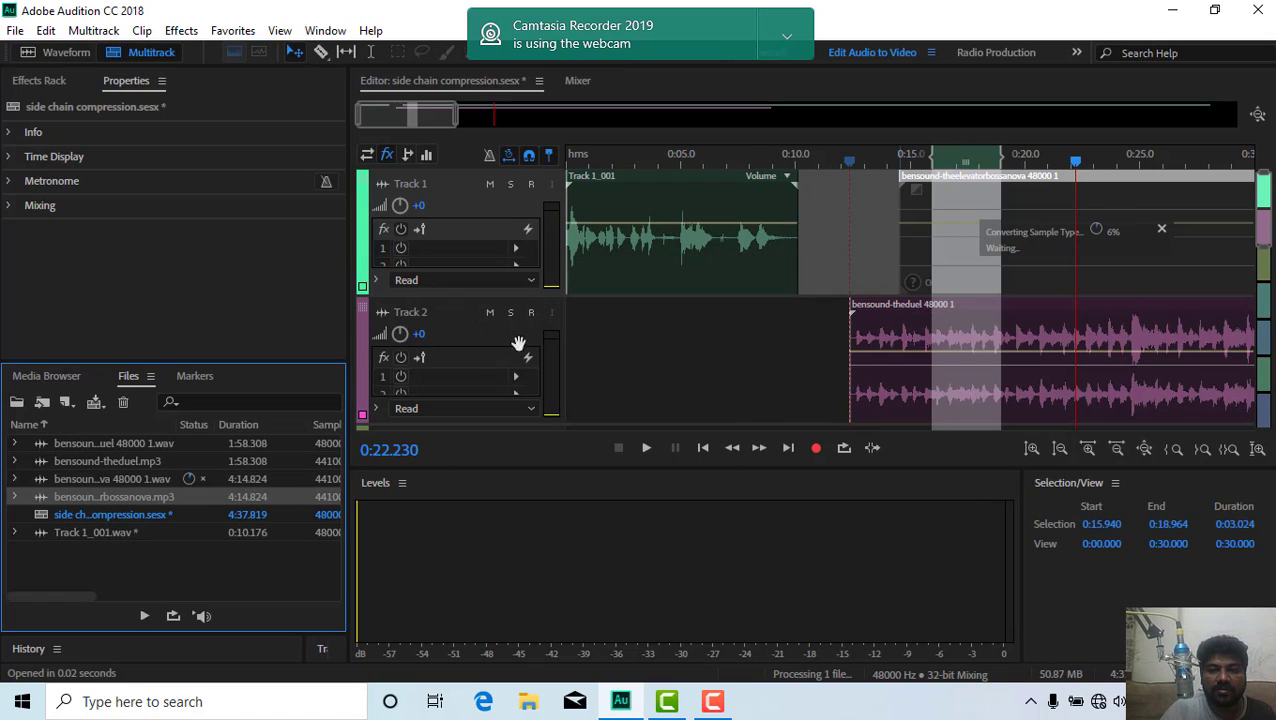
Step: Mute Track 2 and play the new bossanova music on Track 1 from 0:14.877
click(489, 312)
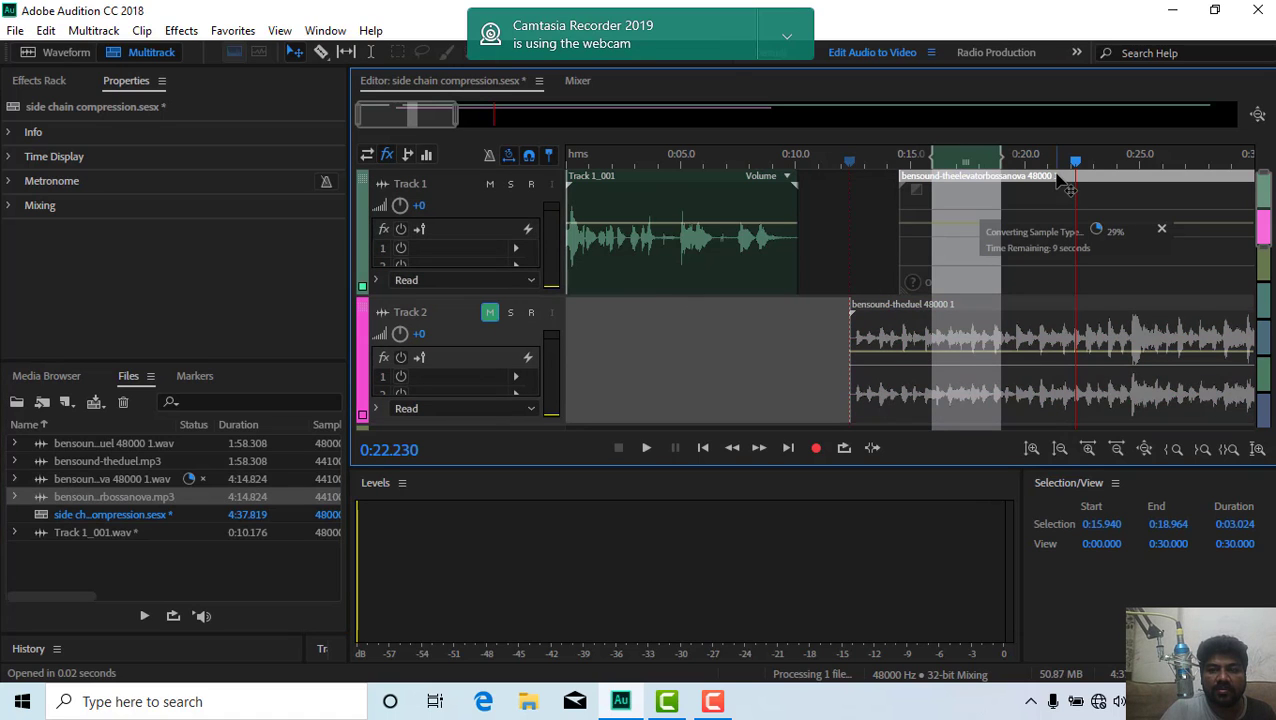
click(907, 163)
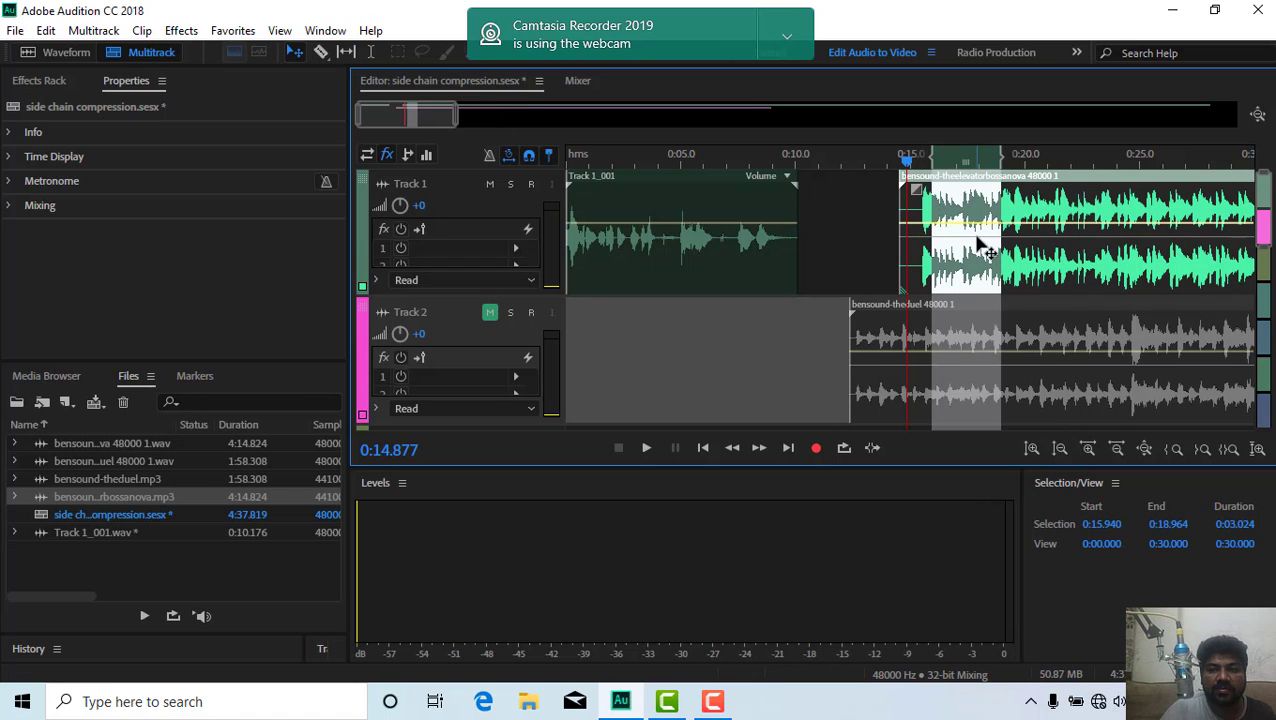
key(space)
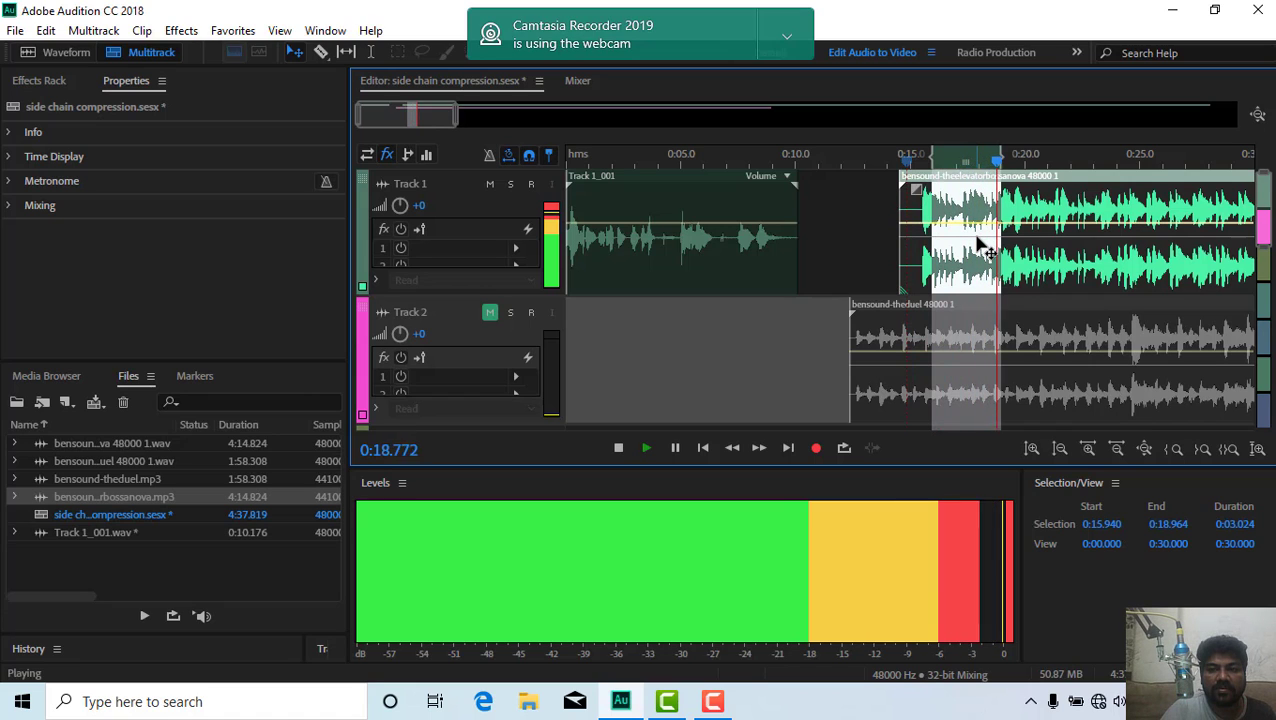
key(space)
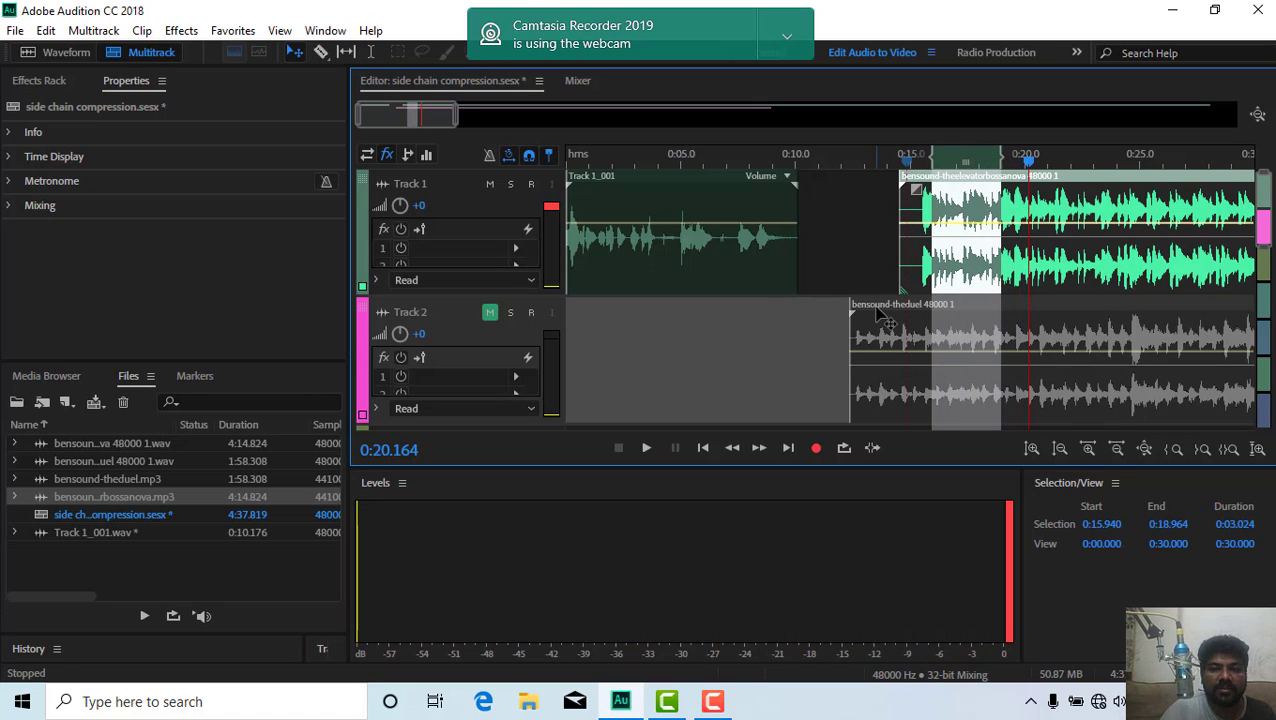
Step: Delete the whole bensound-theduel music from Track 2 and clear the time selection
click(879, 315)
key(Delete)
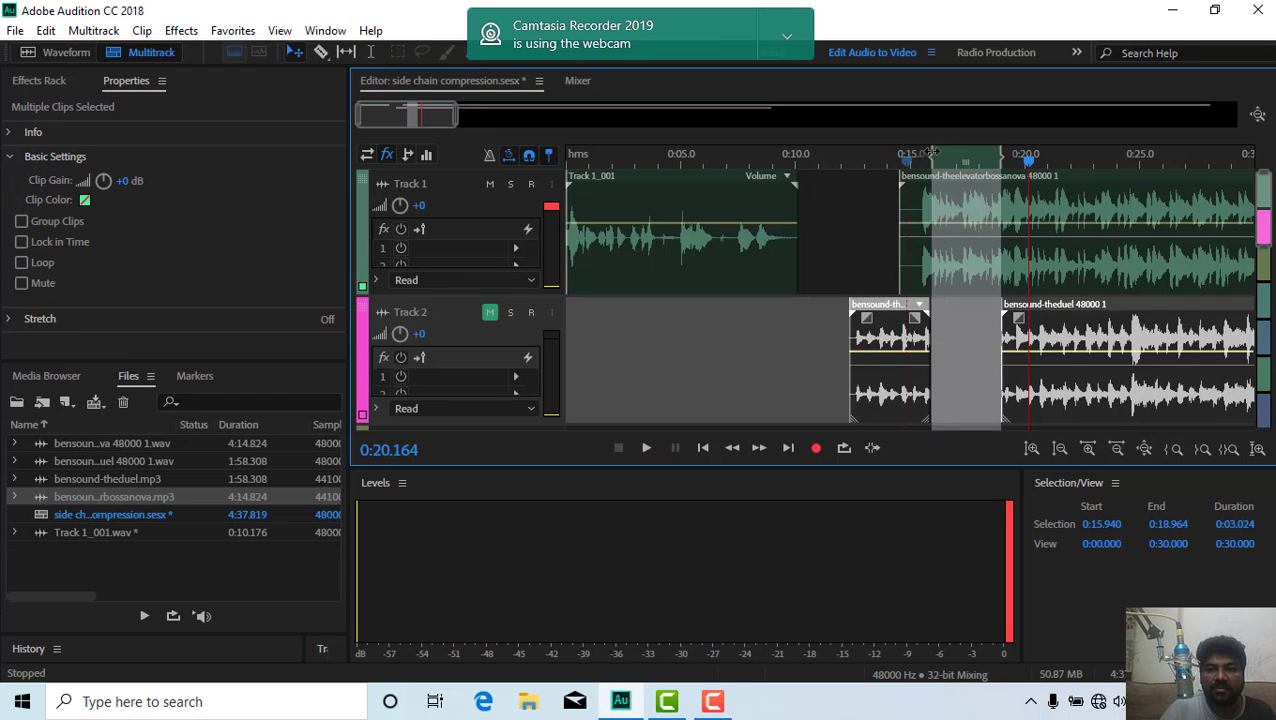
mouse_move(985, 154)
mouse_down()
mouse_move(1111, 155)
mouse_move(1000, 157)
mouse_up()
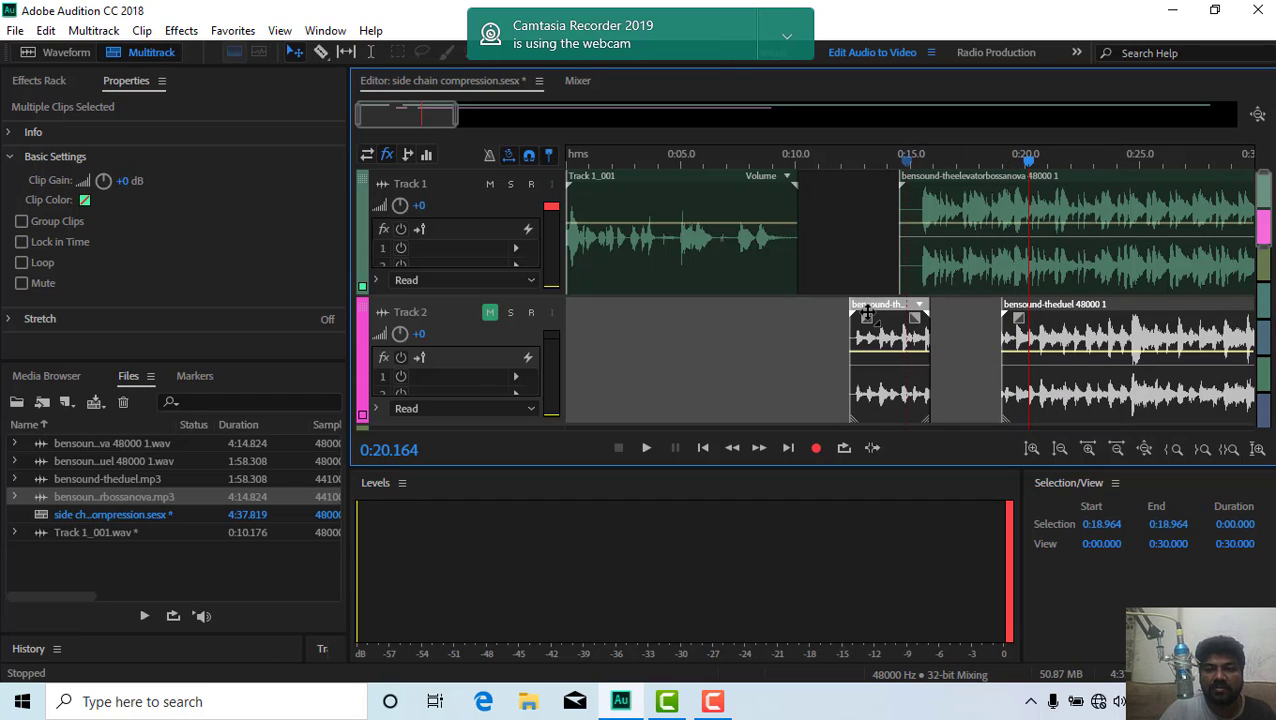
key(Delete)
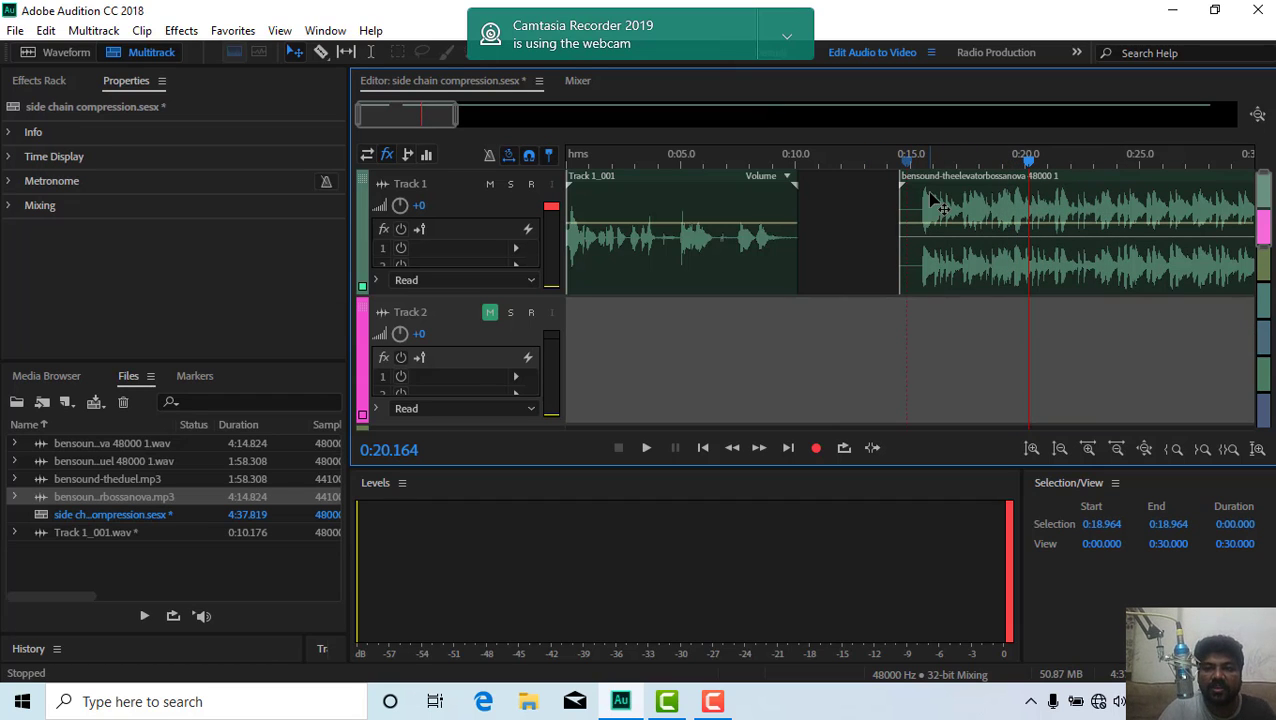
Step: Move the bossanova clip to the very start of Track 2 and shift the voice clip on Track 1 to about 0:02.8
drag(937, 193, 585, 400)
drag(620, 190, 682, 195)
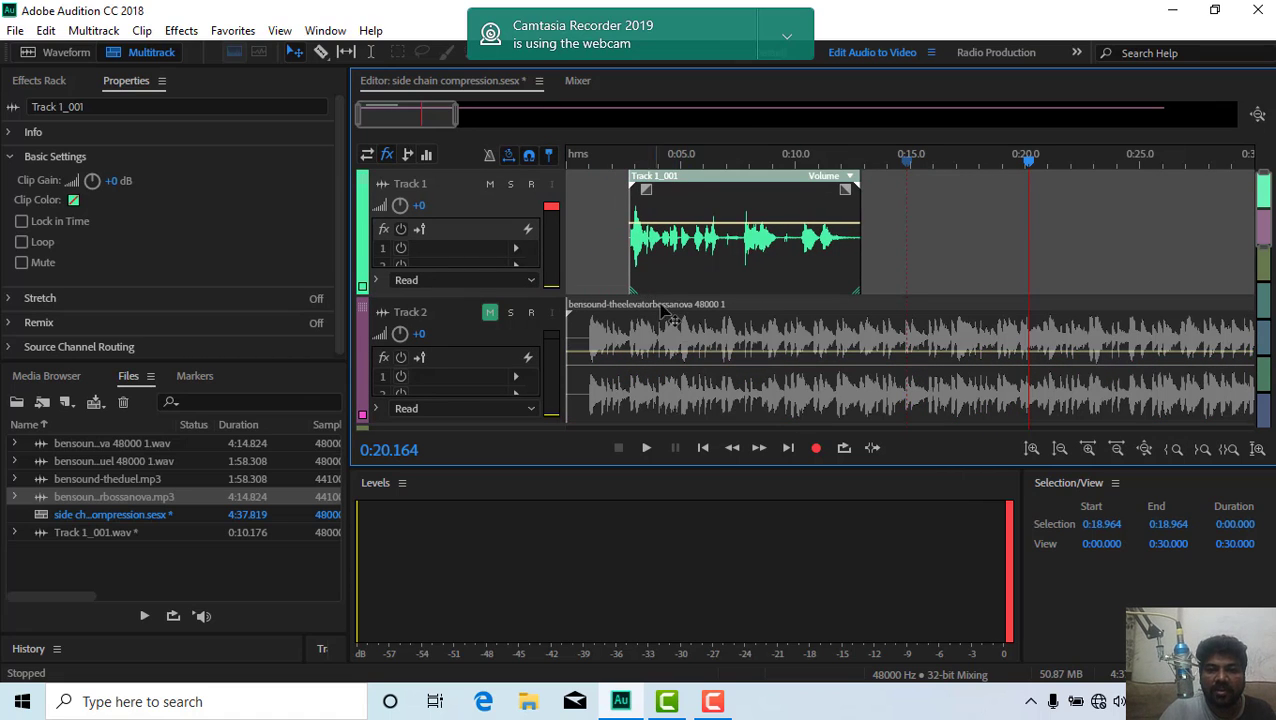
Step: Unmute Track 2 and play the voice and music together from about 0:01.3 past the end of the voice clip
click(606, 162)
key(space)
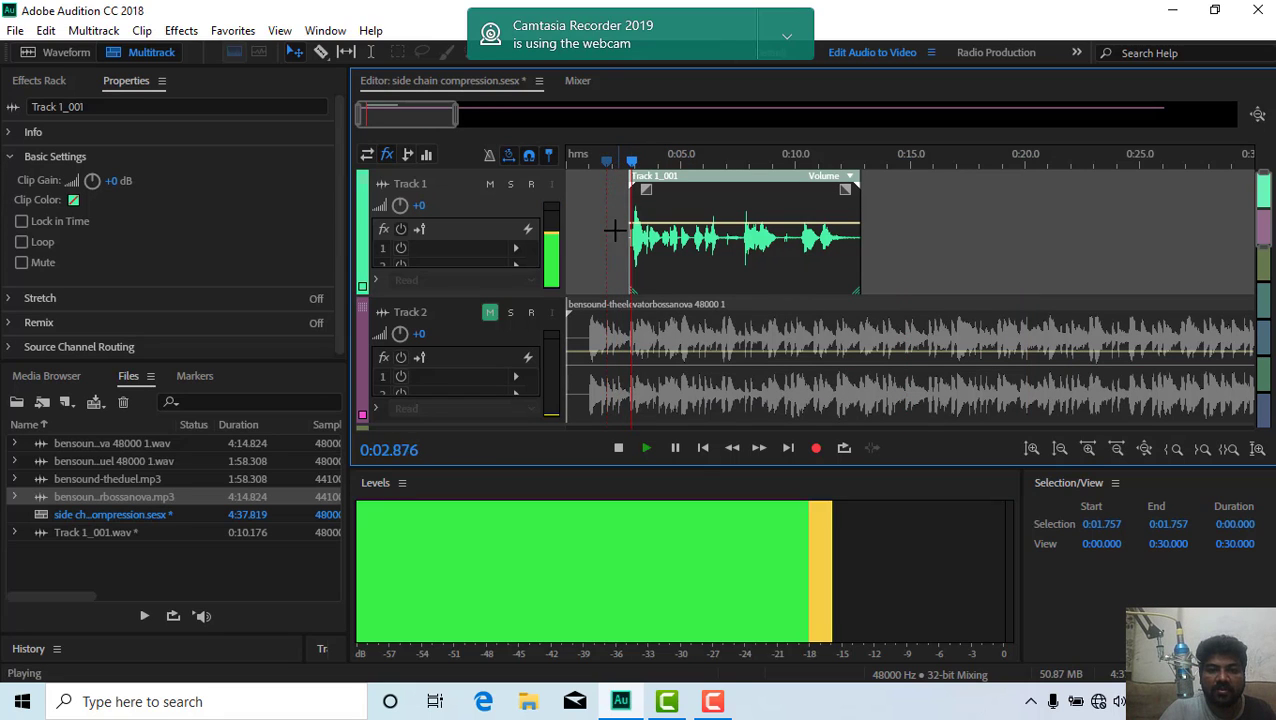
key(space)
click(490, 315)
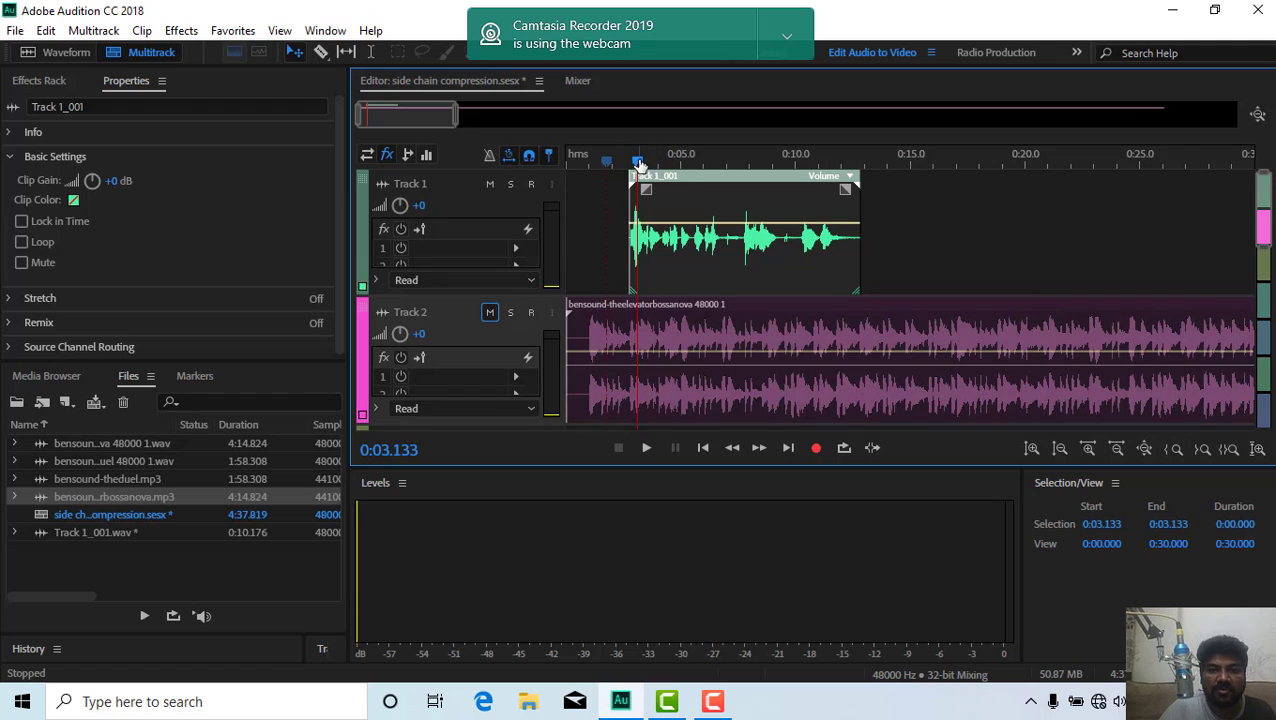
click(595, 162)
key(space)
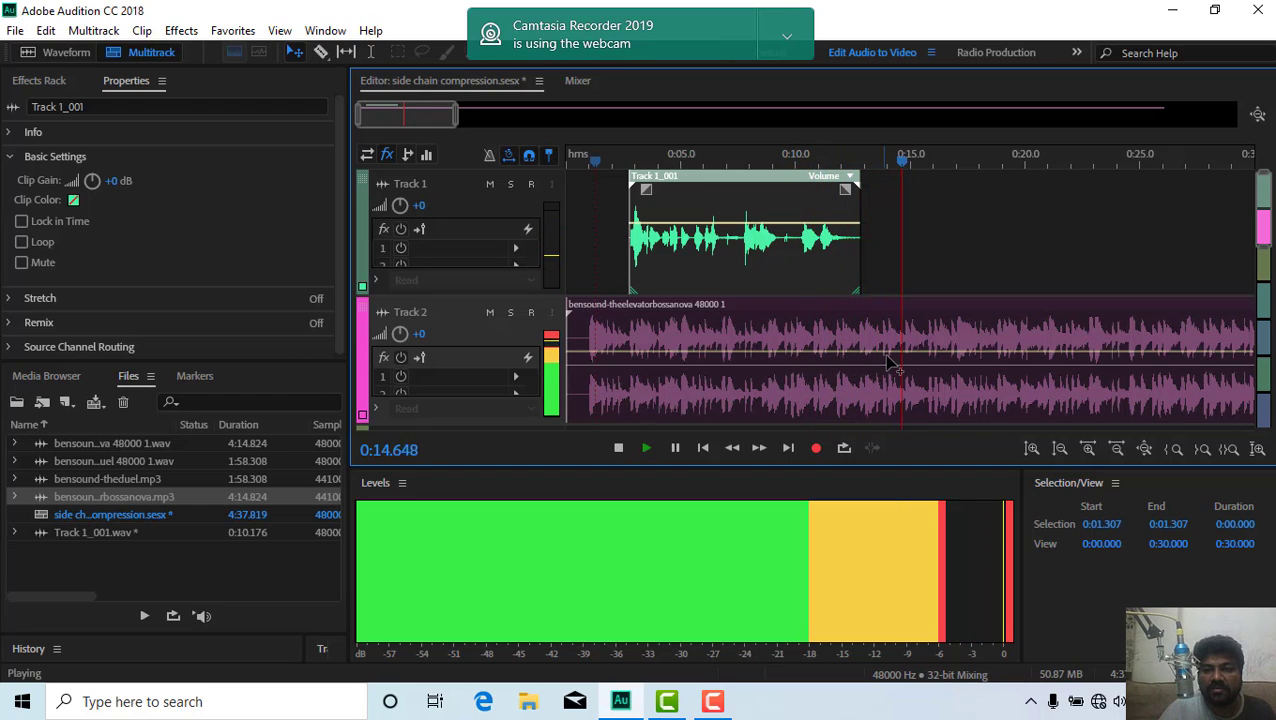
click(918, 361)
key(space)
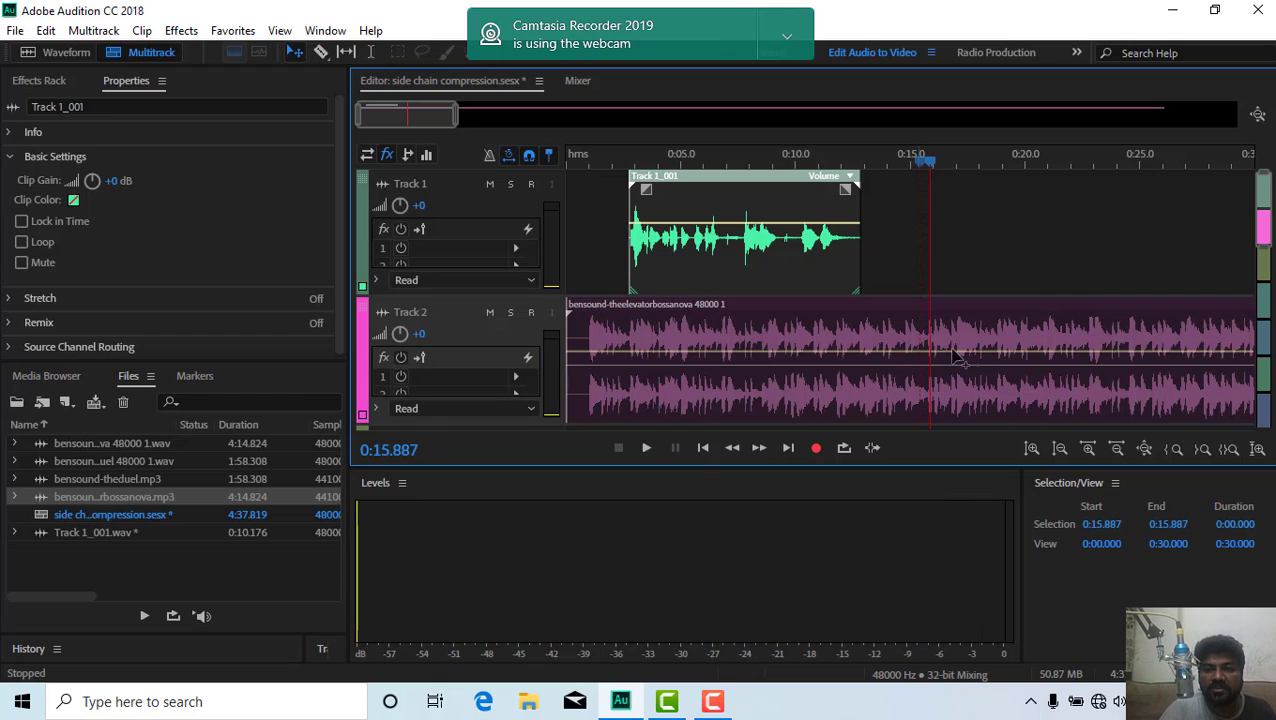
Step: Split the bossanova clip at 0:18.760, delete the part after the cut, and return the playhead to the session start
drag(930, 167, 928, 190)
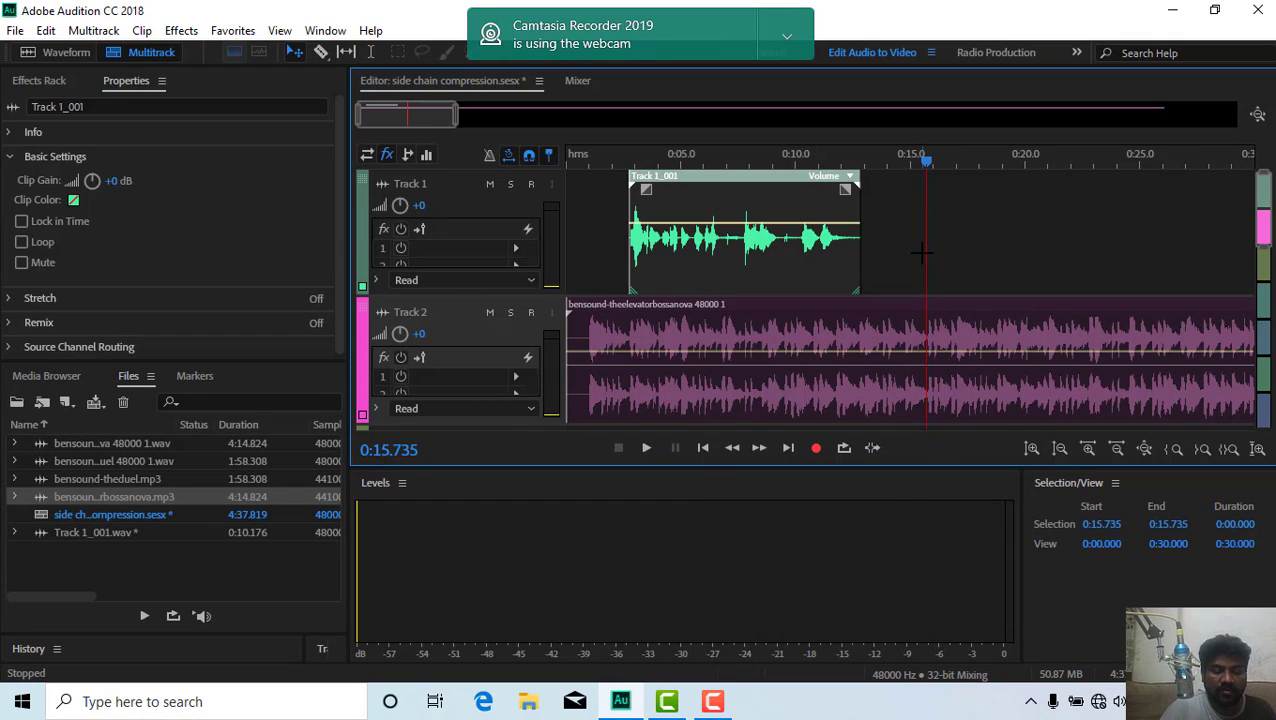
click(929, 309)
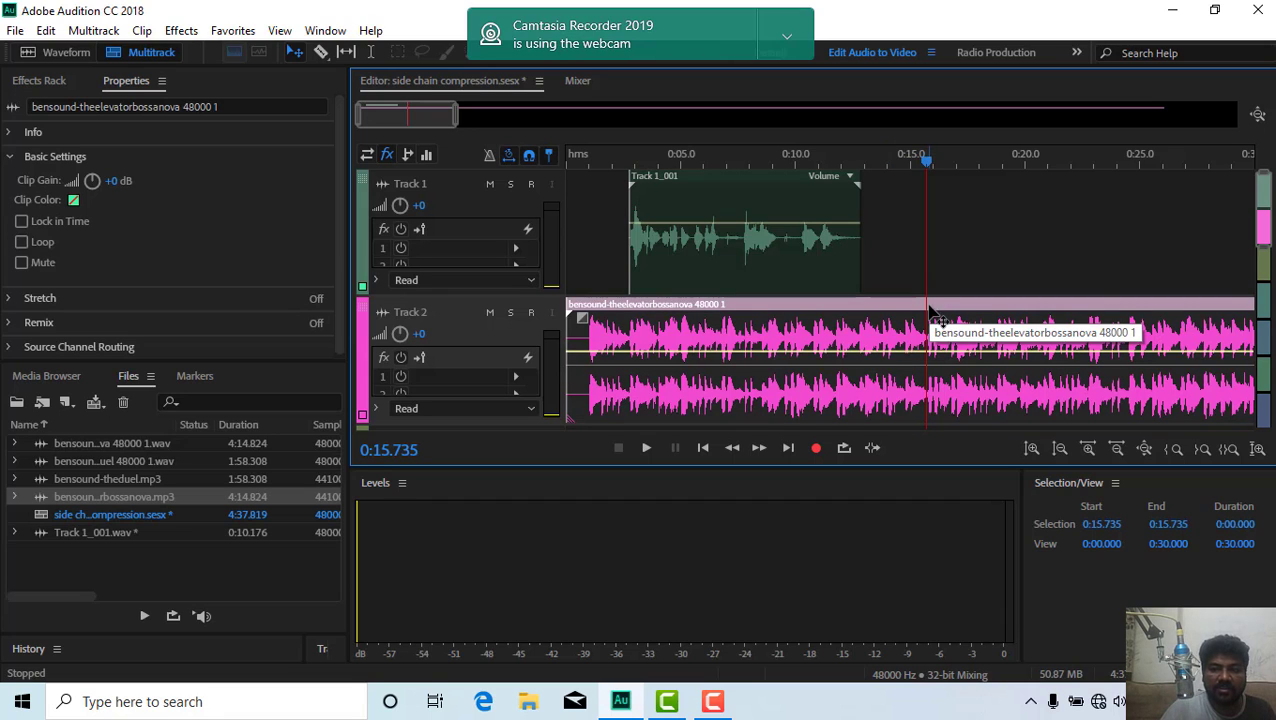
drag(928, 170, 997, 205)
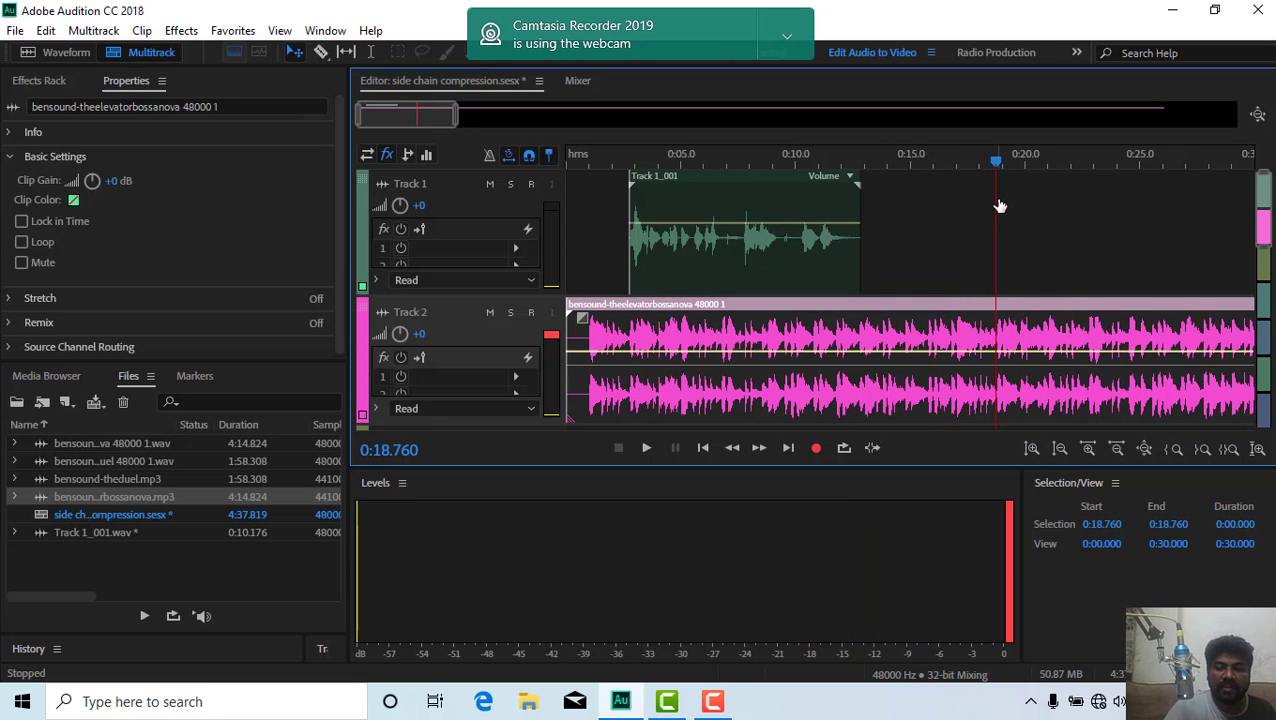
key(ctrl+k)
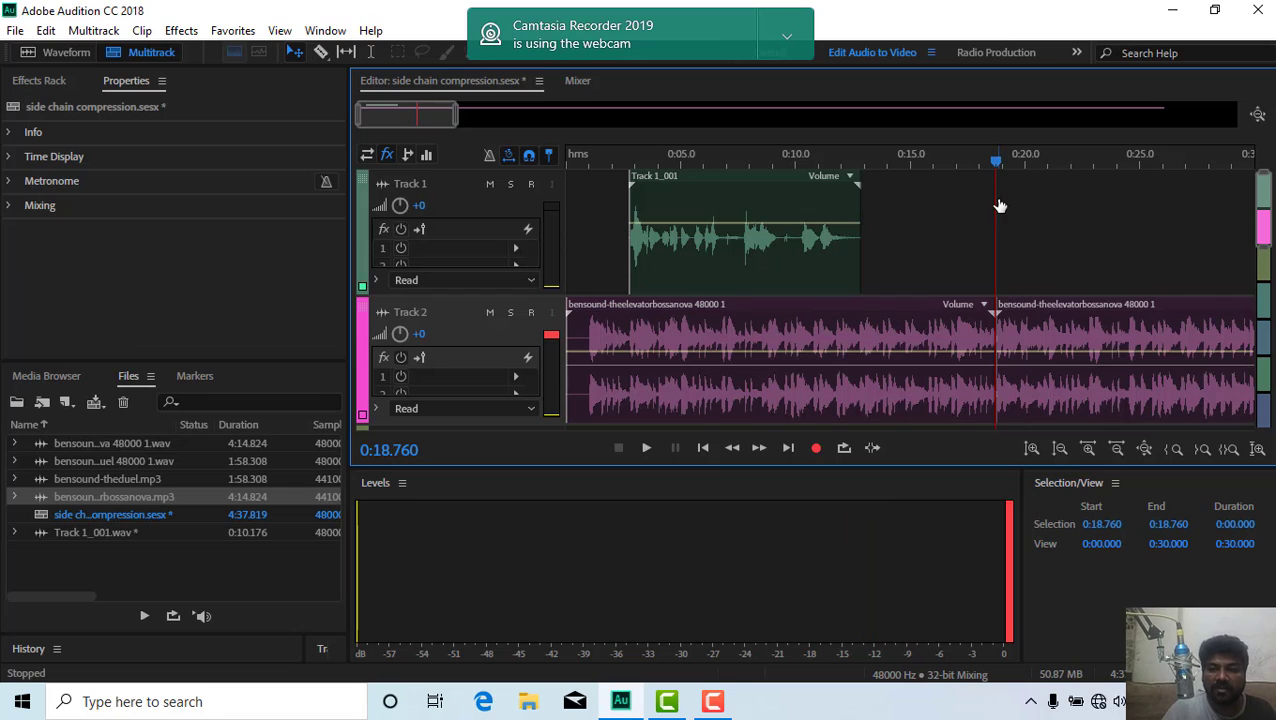
click(1036, 318)
key(Delete)
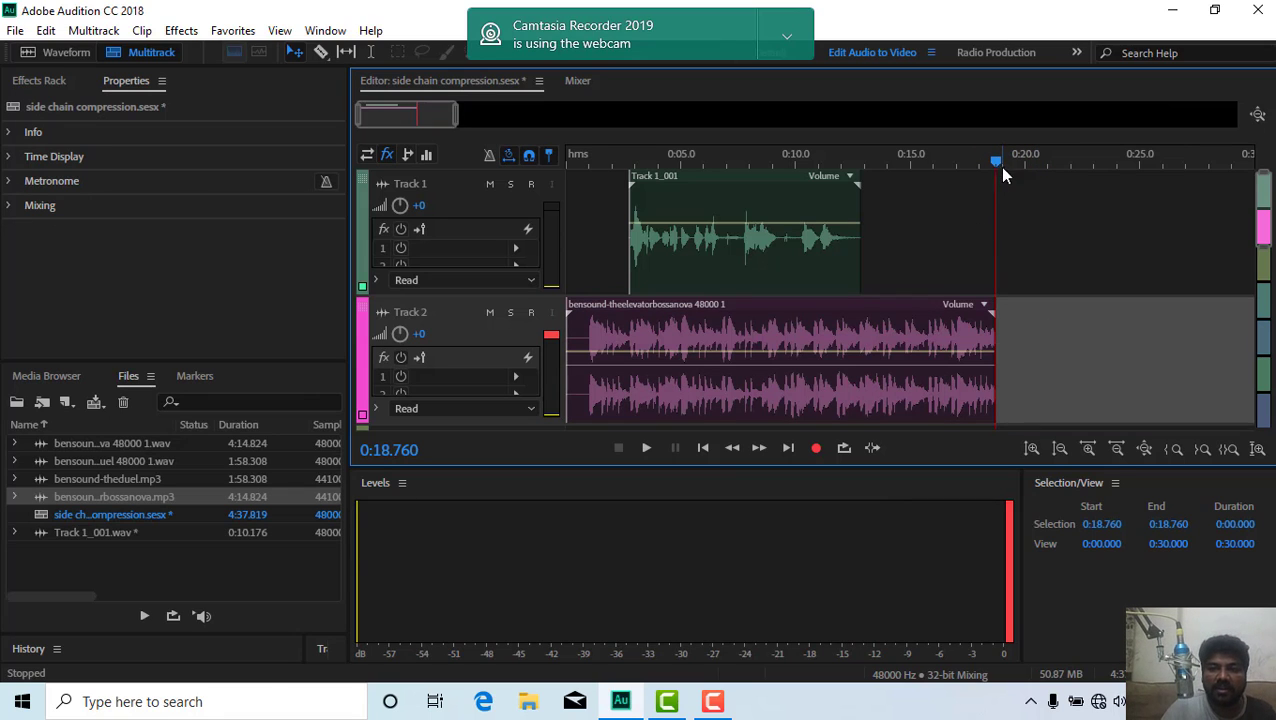
key(Home)
key(space)
key(space)
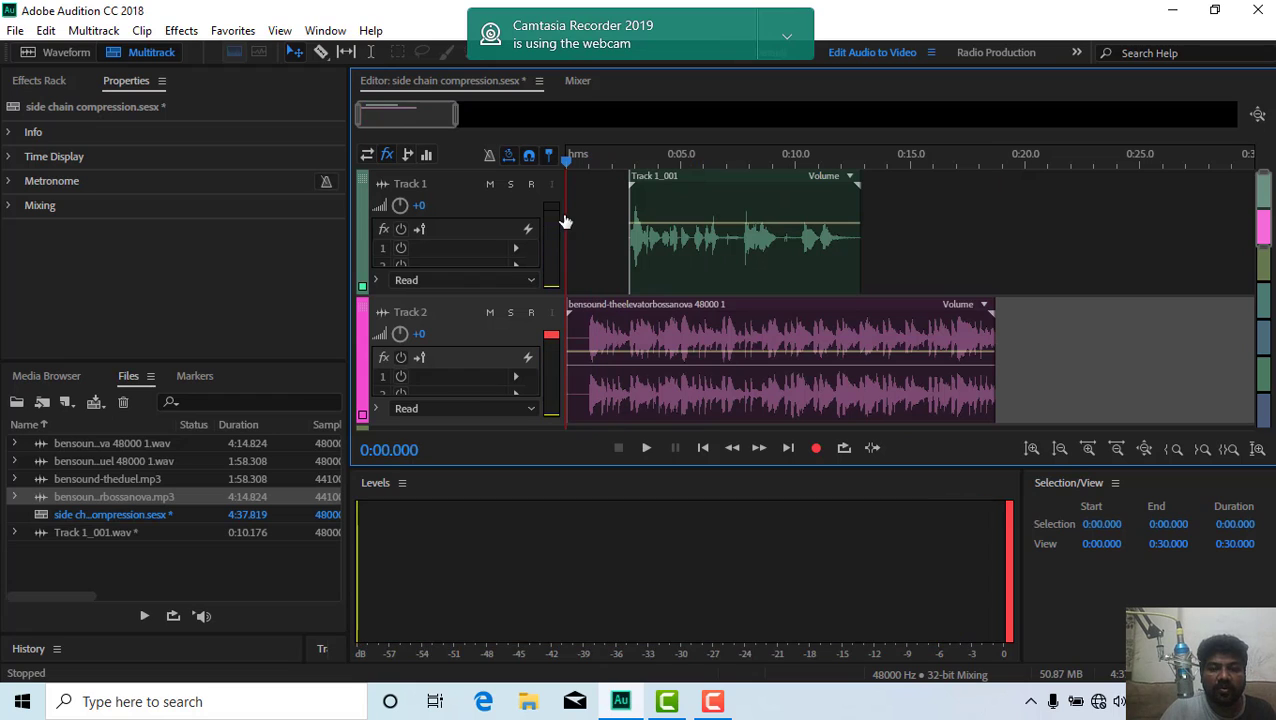
Step: Add four volume keyframes to the bossanova clip, dipping it to about -17.3 dB from the voice's start and raising it again near 0:16.5
click(614, 357)
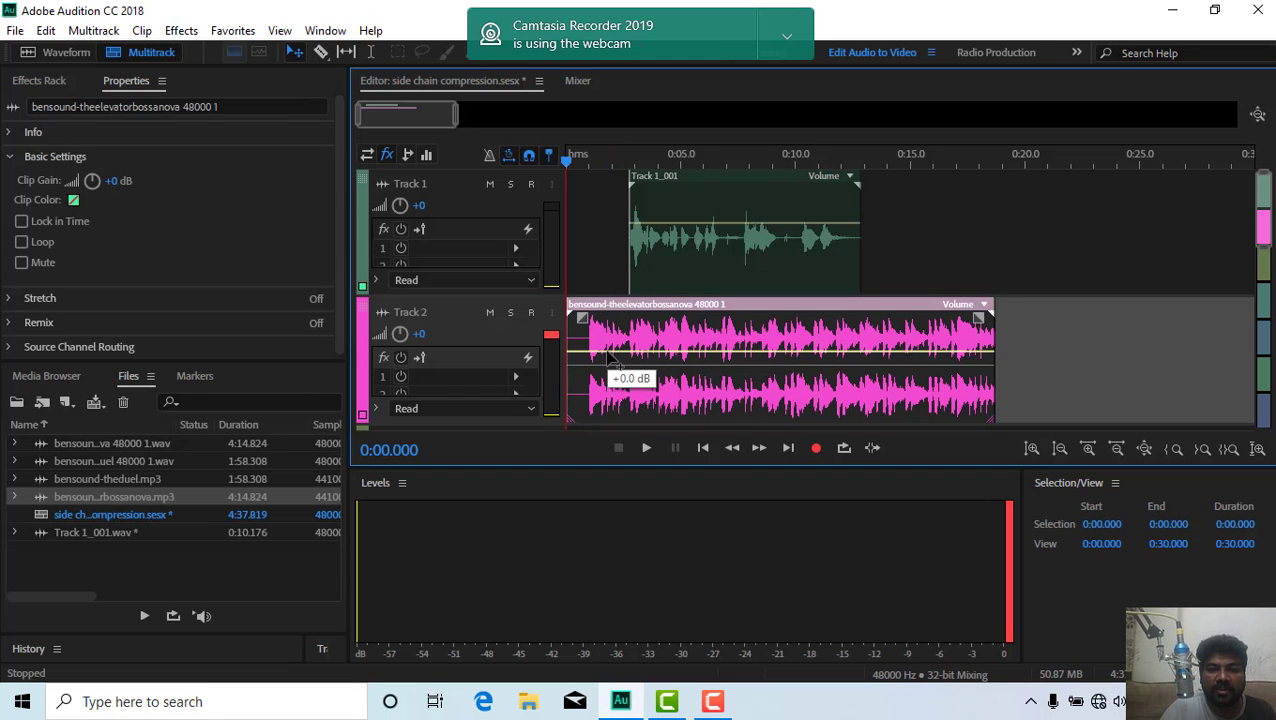
drag(627, 352, 628, 393)
click(918, 393)
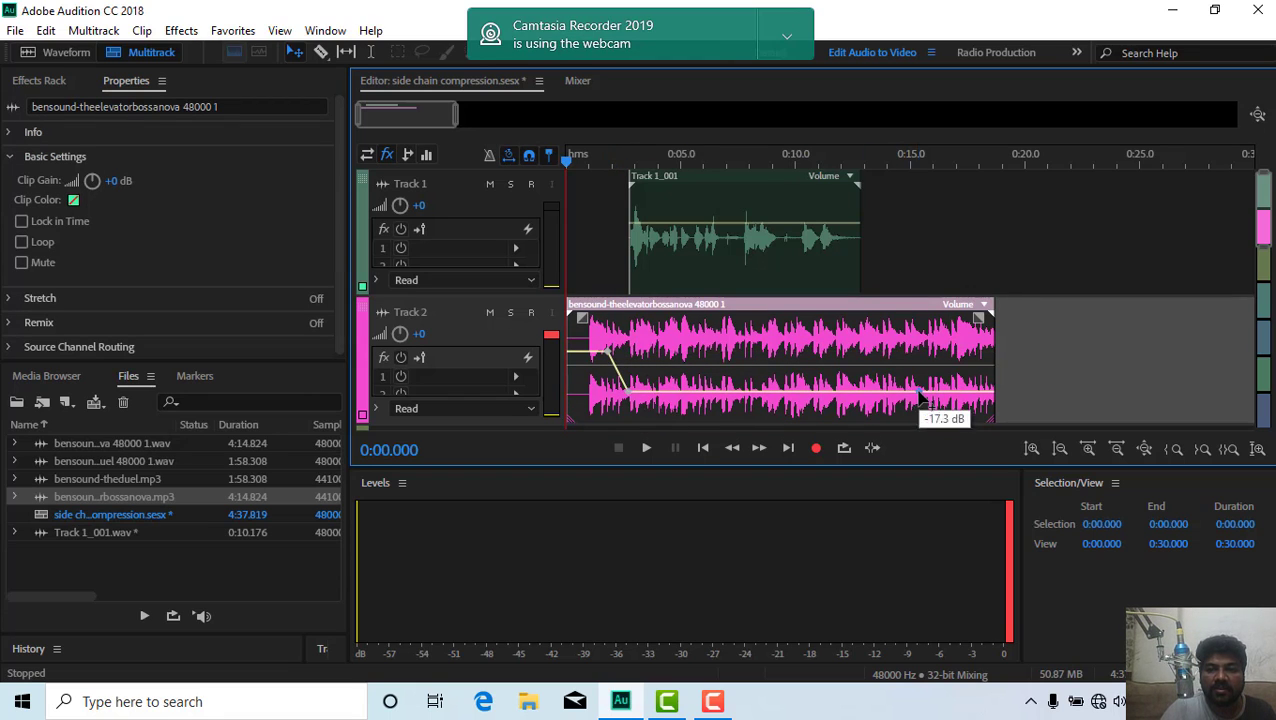
drag(941, 394, 943, 352)
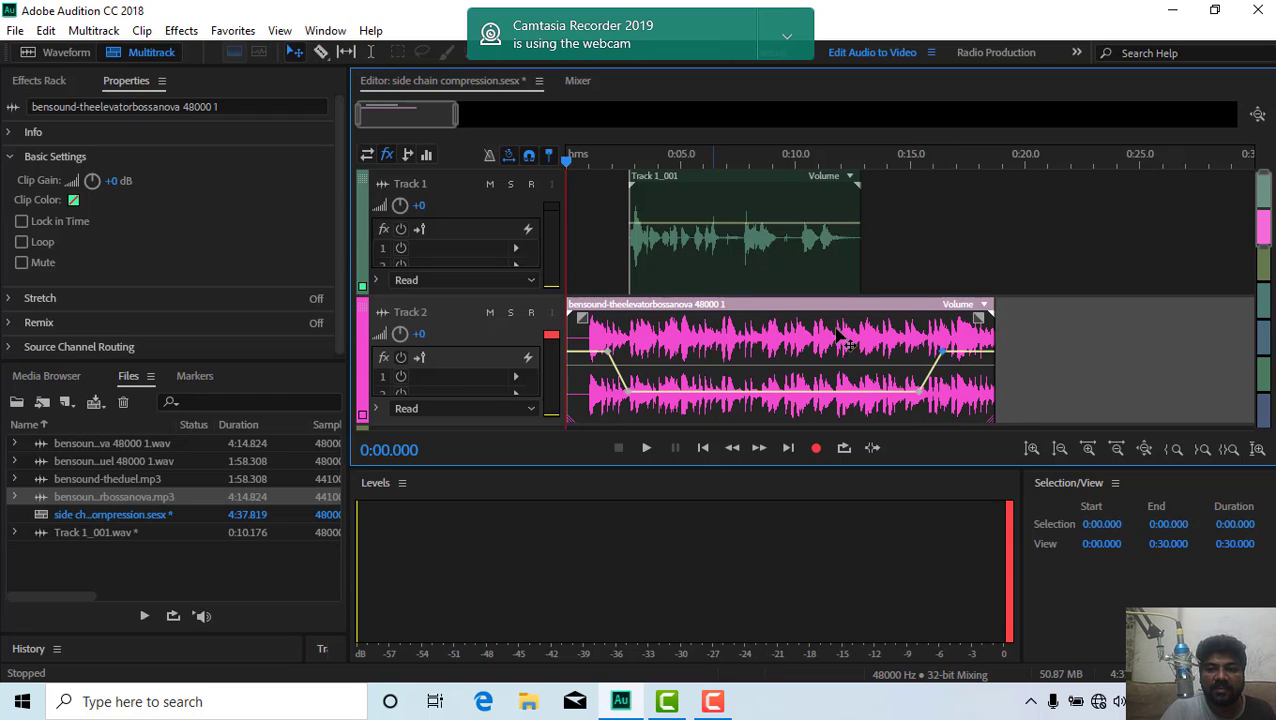
Step: Shift the volume keyframes inward so the music's dip spans about 0:04.3 to 0:11, with both ramps overlapping the voice clip
drag(918, 393, 857, 398)
drag(942, 352, 881, 354)
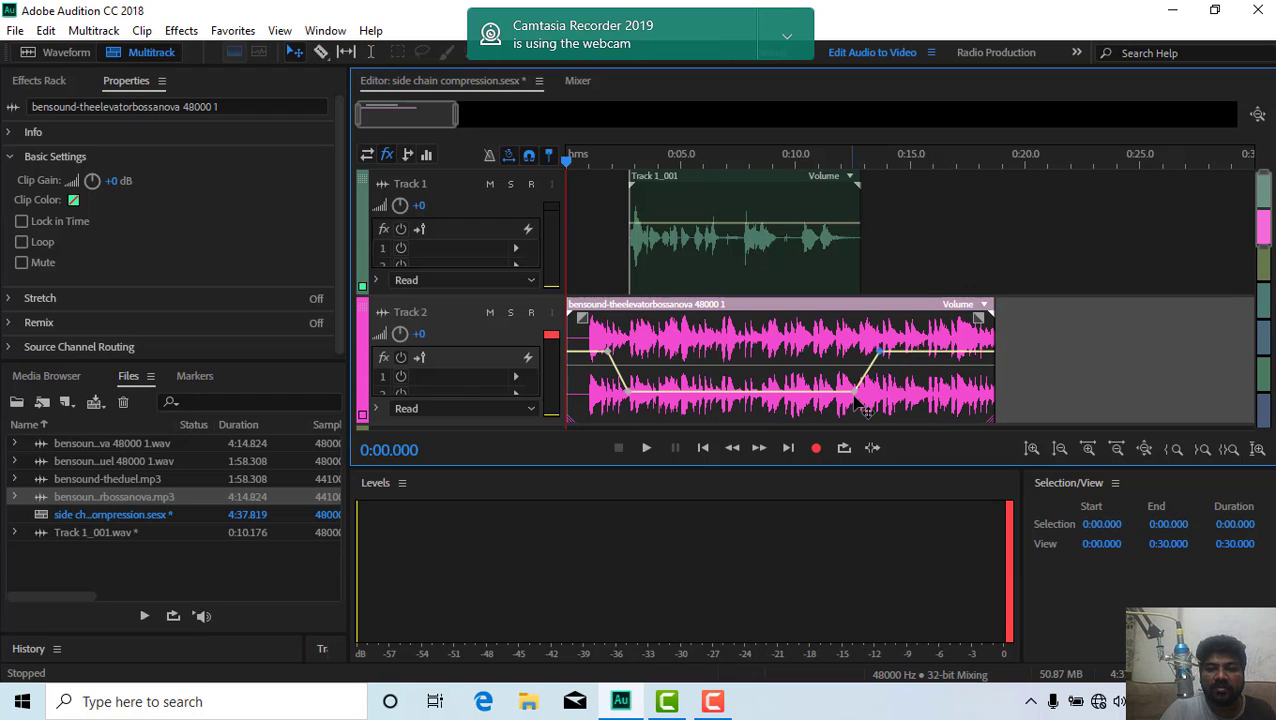
drag(856, 395, 843, 404)
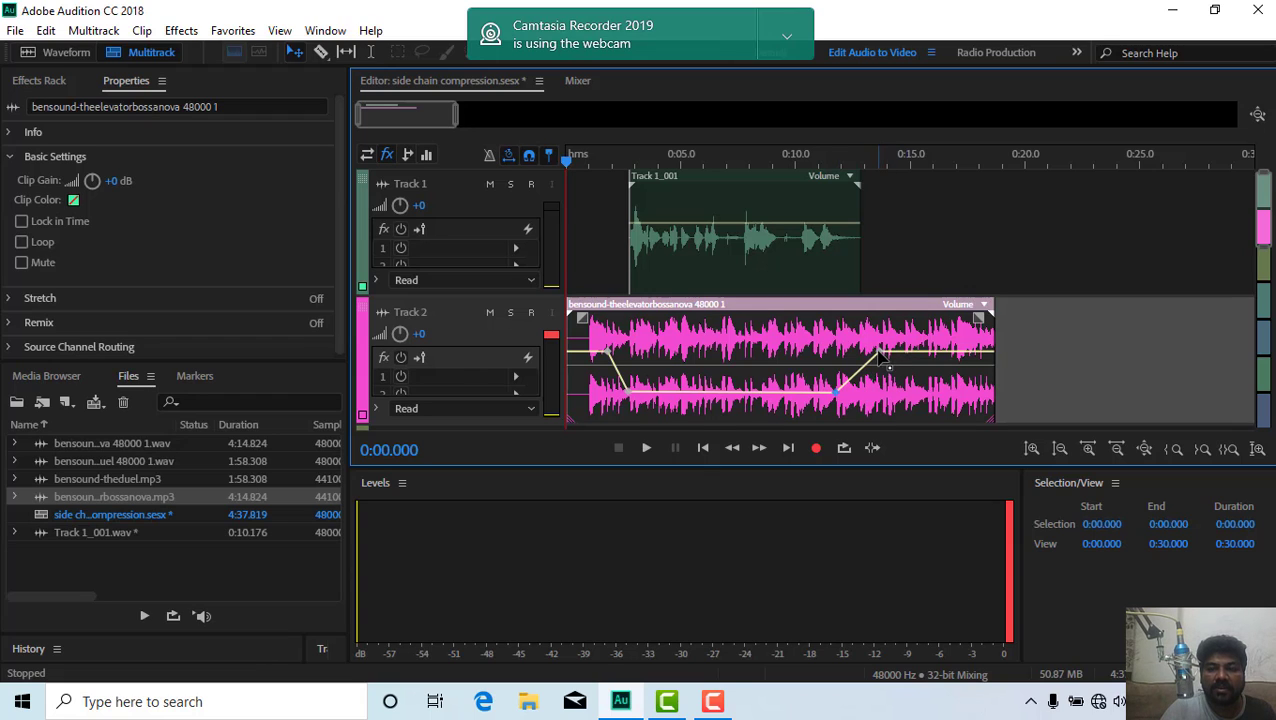
drag(882, 356, 814, 400)
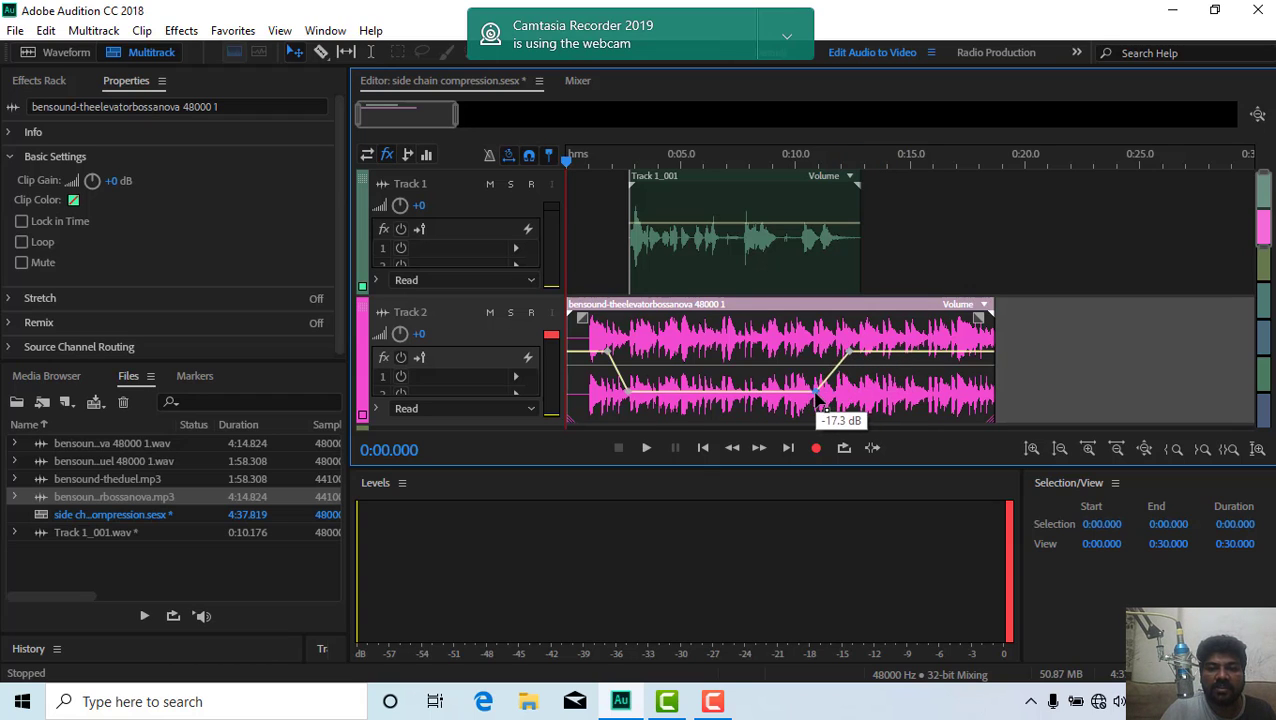
drag(607, 351, 666, 395)
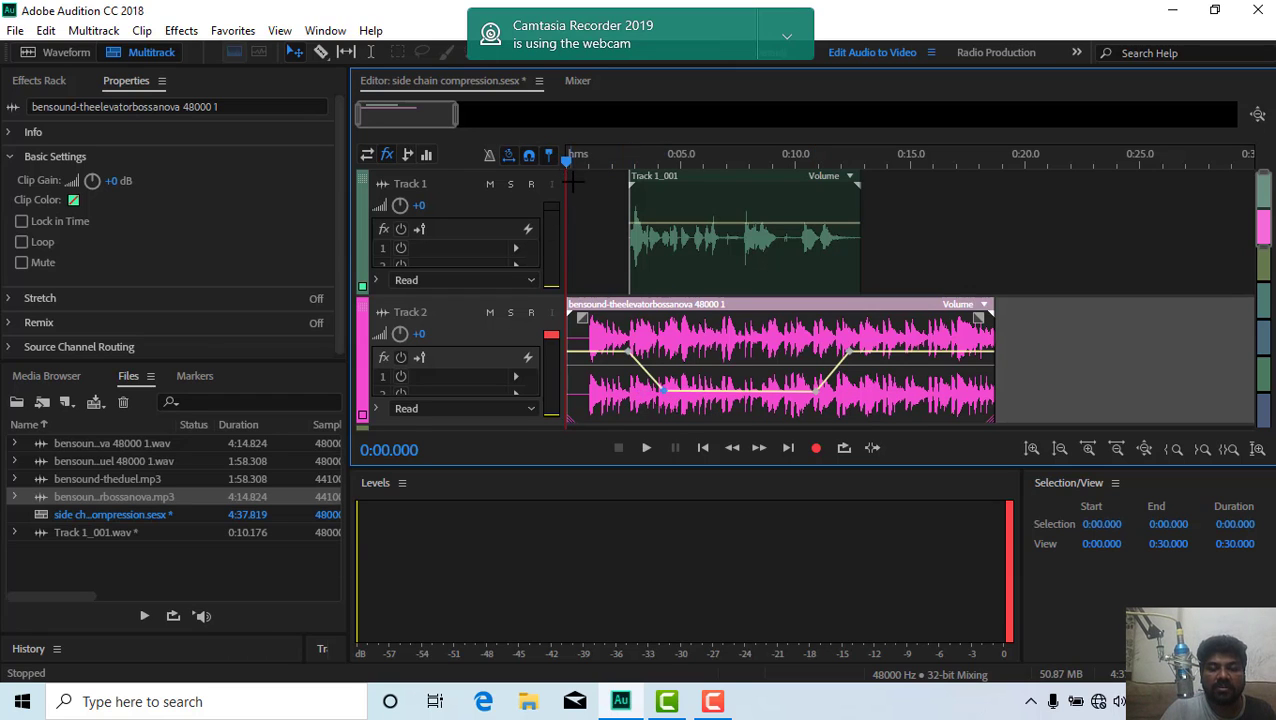
Step: Play the session from the start to hear the manually lowered music under the voice, and move the playhead back to 0:05.803
key(space)
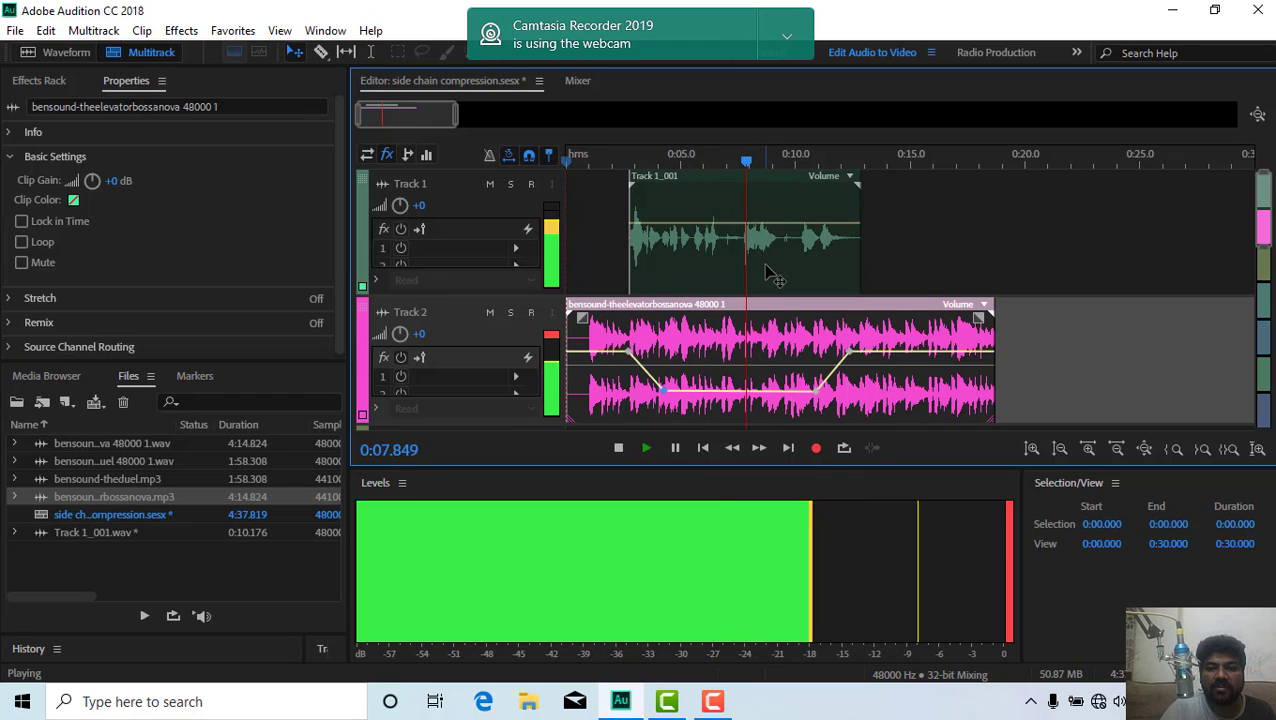
key(space)
drag(747, 165, 698, 162)
Step: Undo all the volume keyframe edits on the bossanova clip, restoring its flat volume line
mouse_move(668, 398)
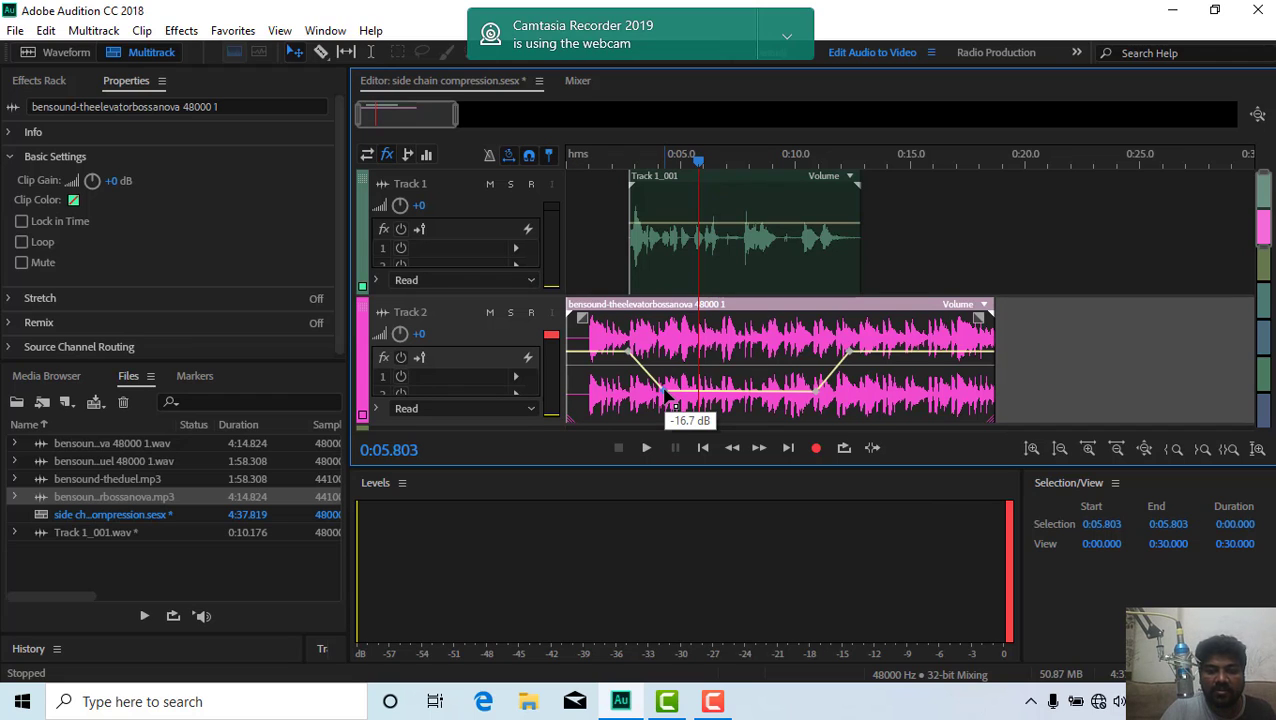
key(ctrl+z)
key(ctrl+z)
key(ctrl+z)
key(ctrl+z)
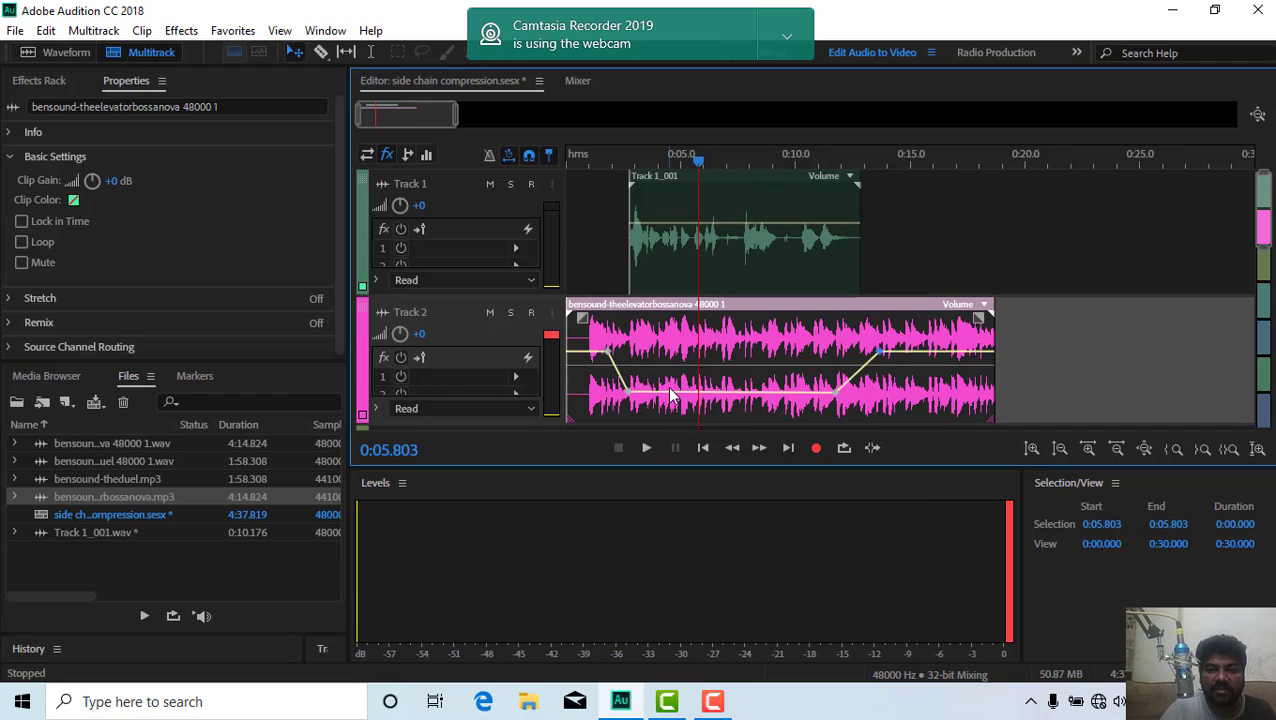
key(ctrl+z)
key(ctrl+z)
key(ctrl+z)
key(ctrl+z)
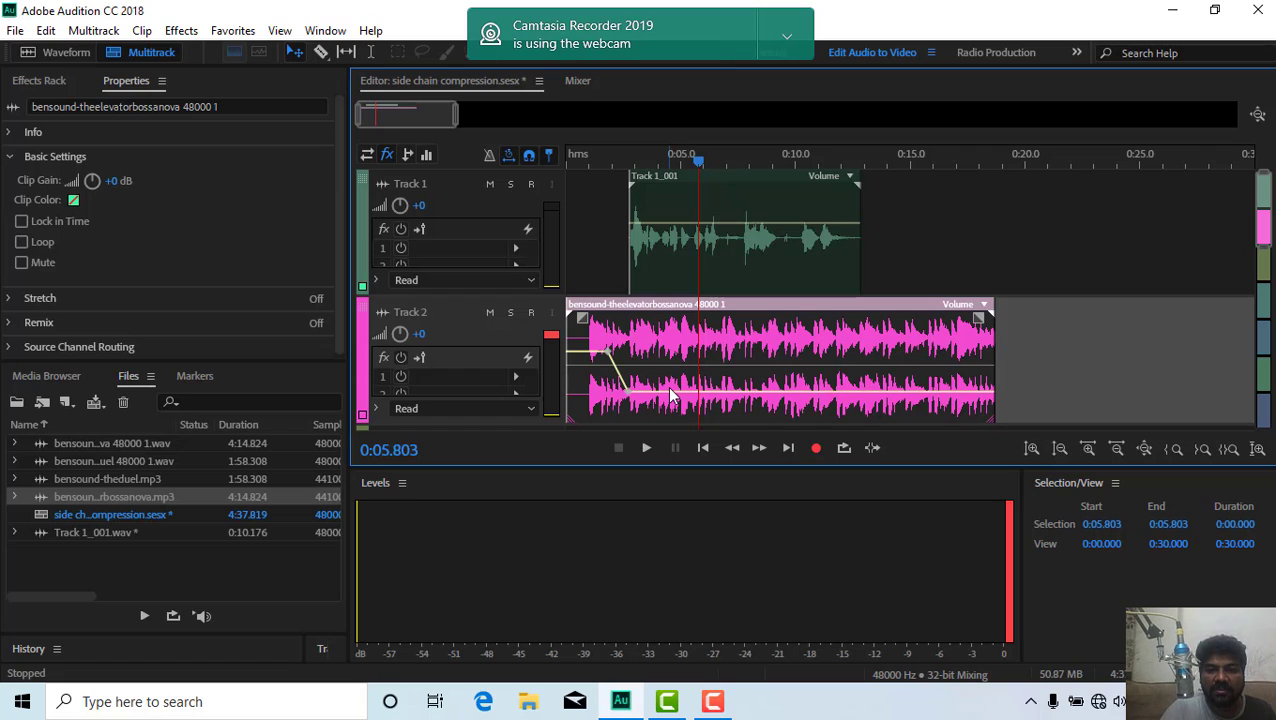
key(ctrl+z)
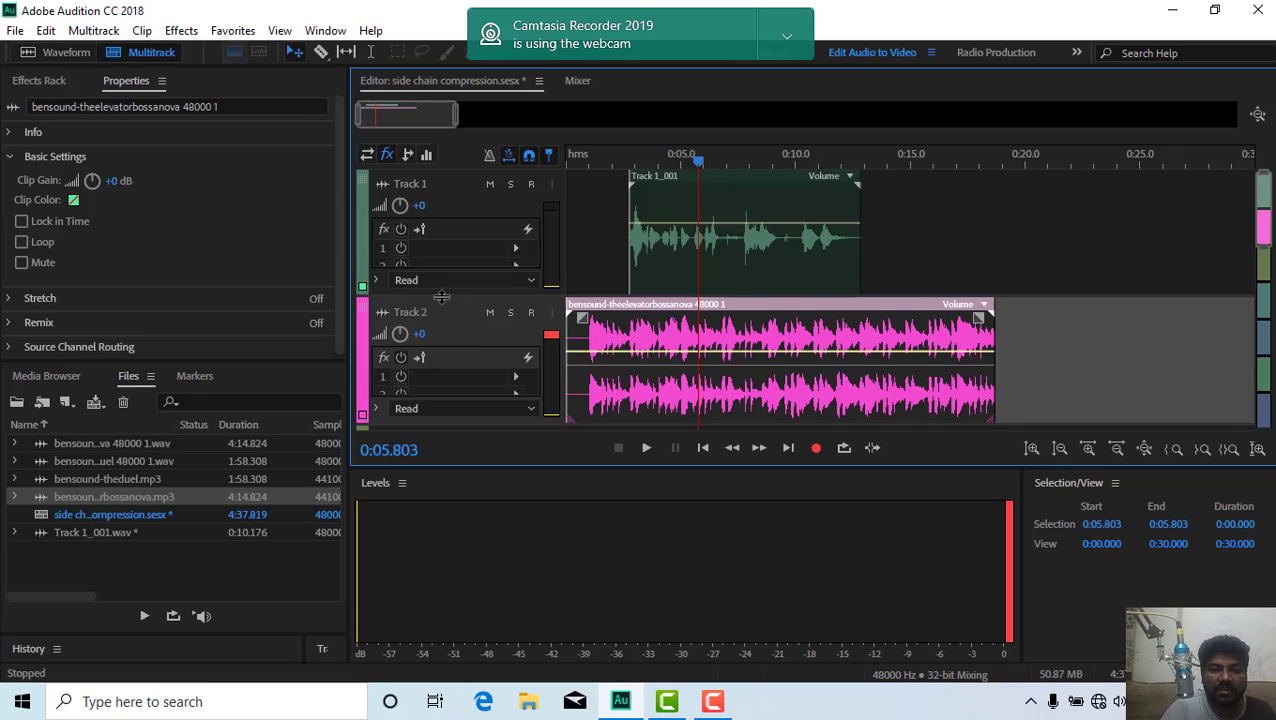
drag(441, 297, 441, 264)
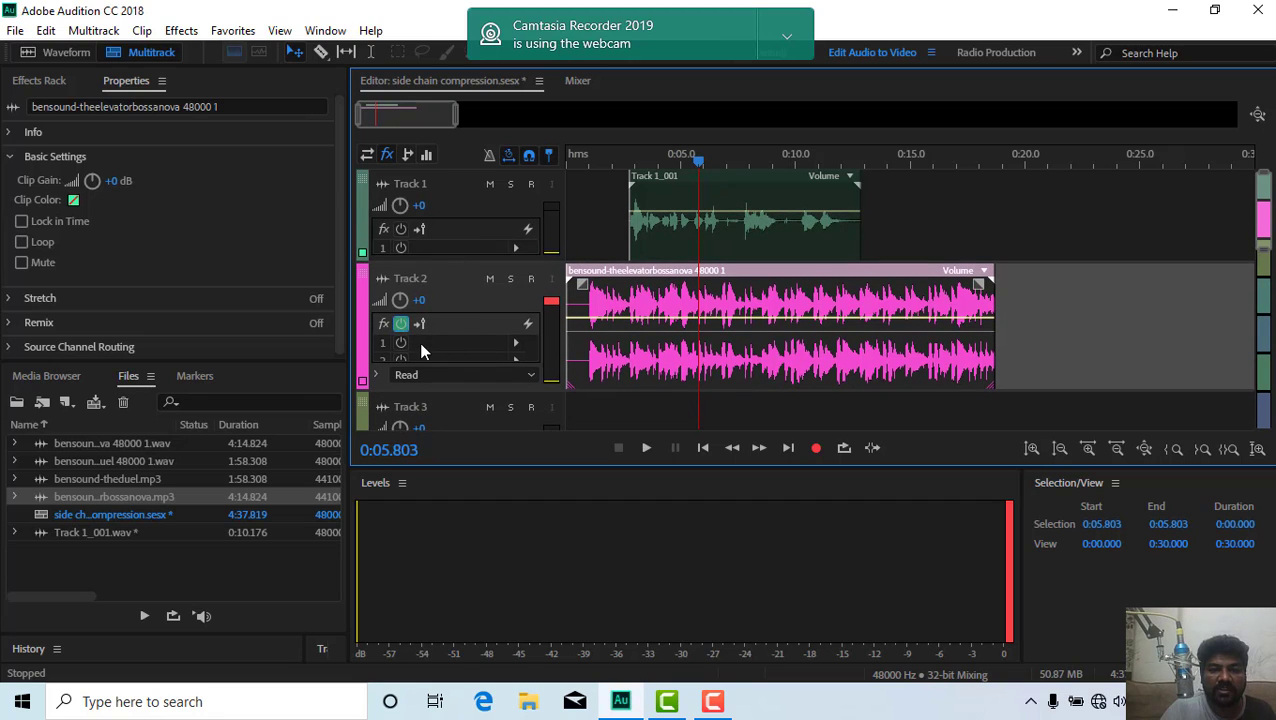
click(514, 343)
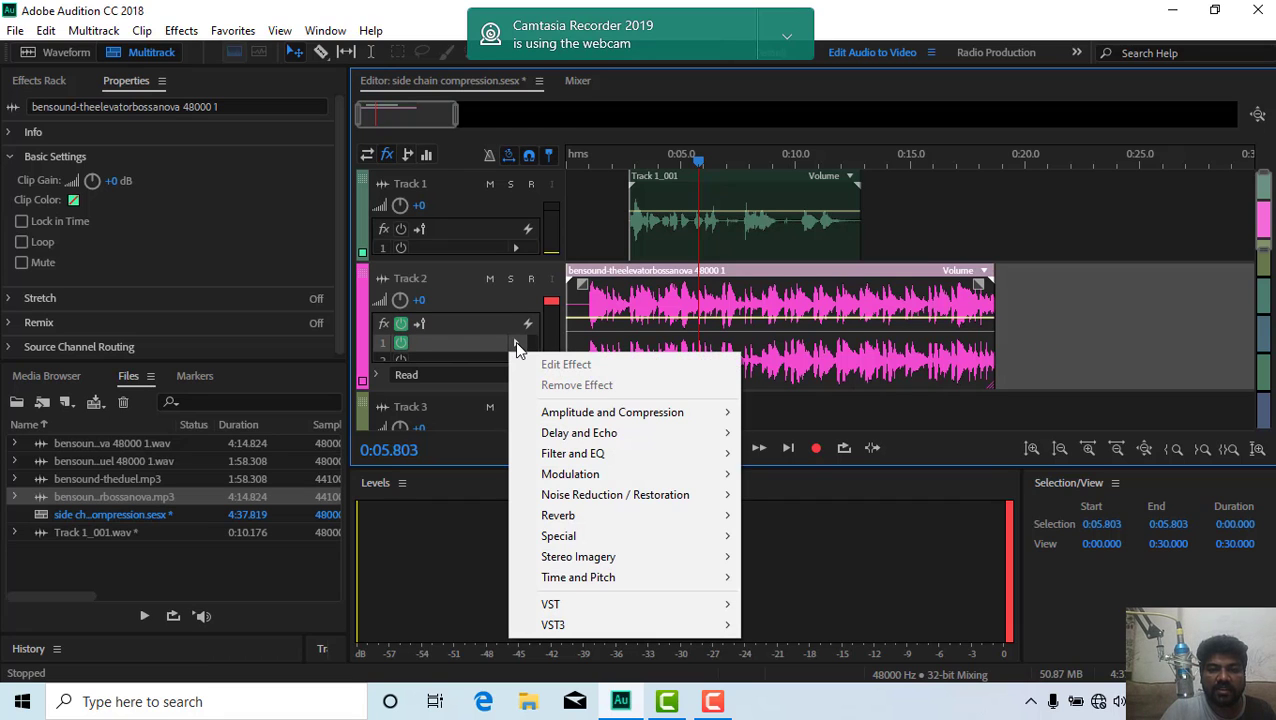
mouse_move(576, 418)
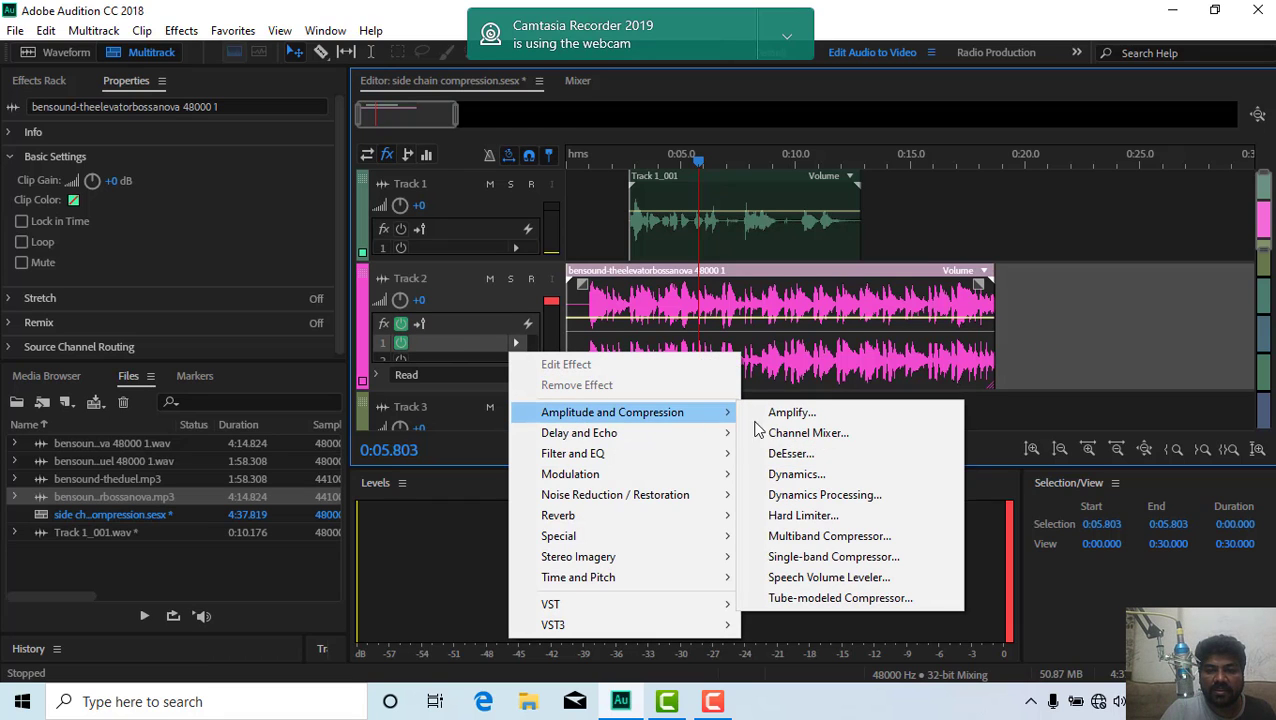
click(797, 476)
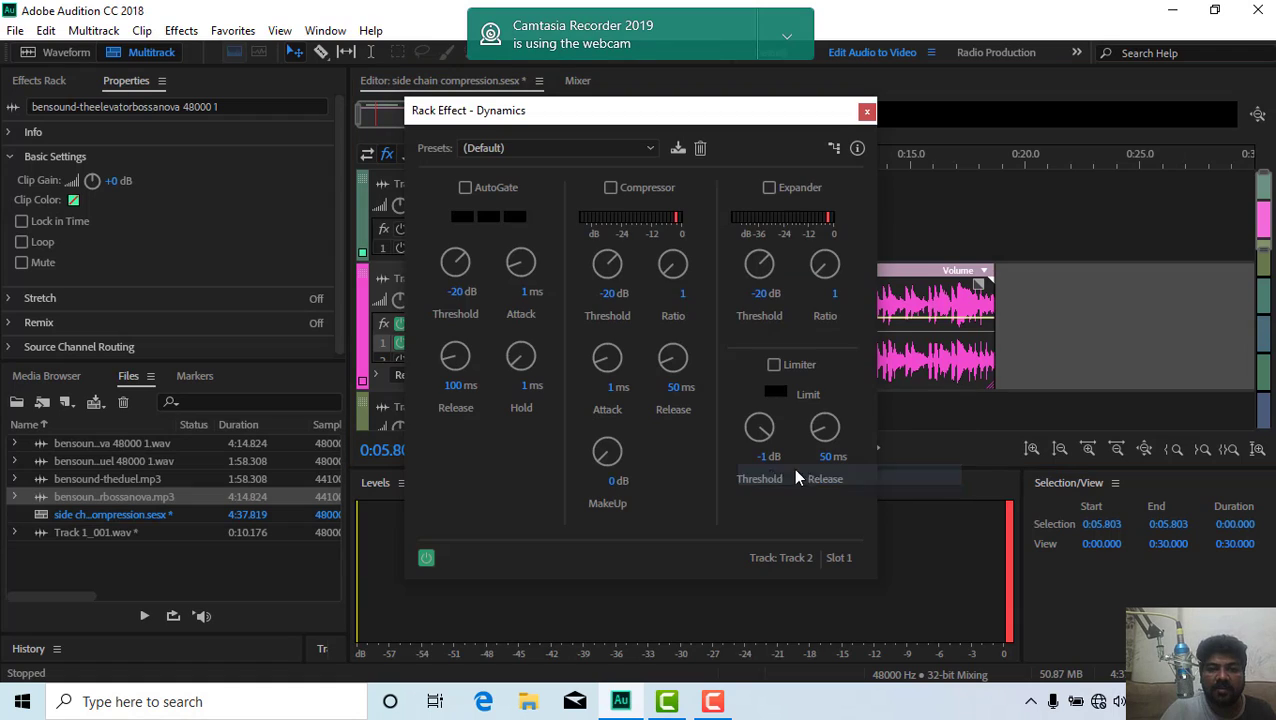
click(866, 112)
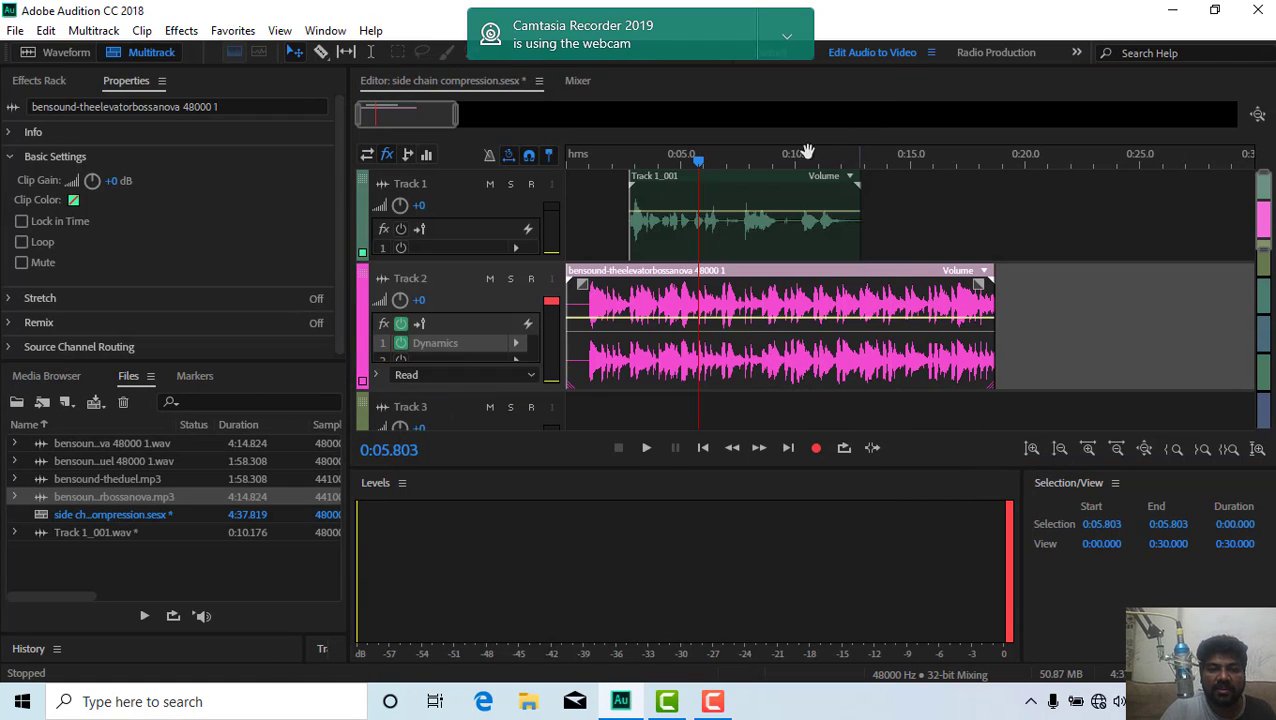
click(400, 343)
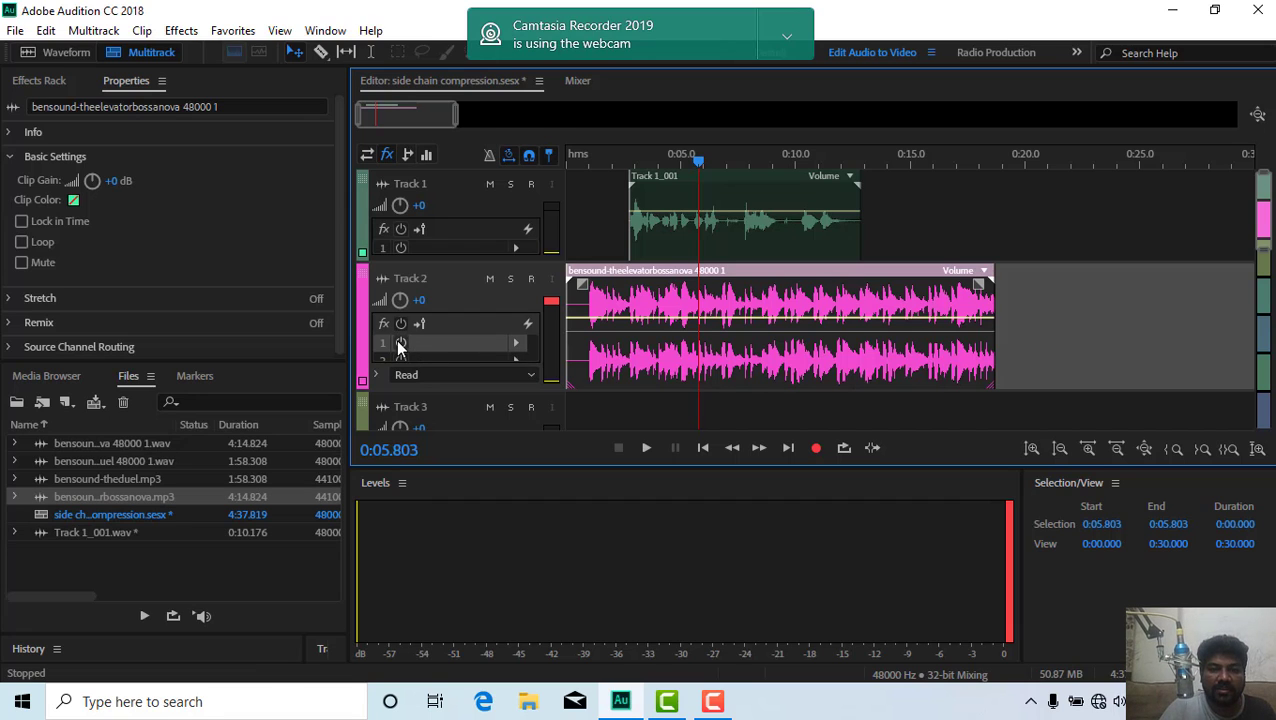
Step: Add the Dynamics Processing effect to Track 2's first effect slot and load the Soft Limit -24dB preset
click(513, 343)
mouse_move(600, 418)
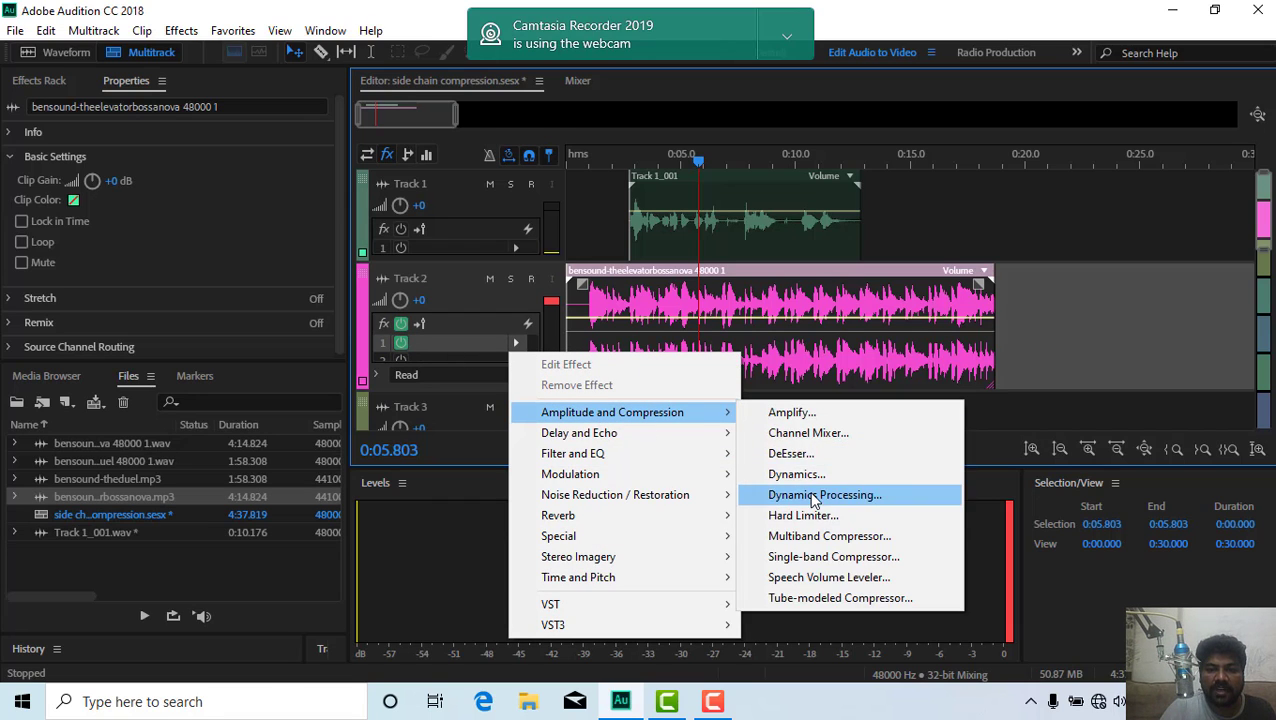
click(812, 495)
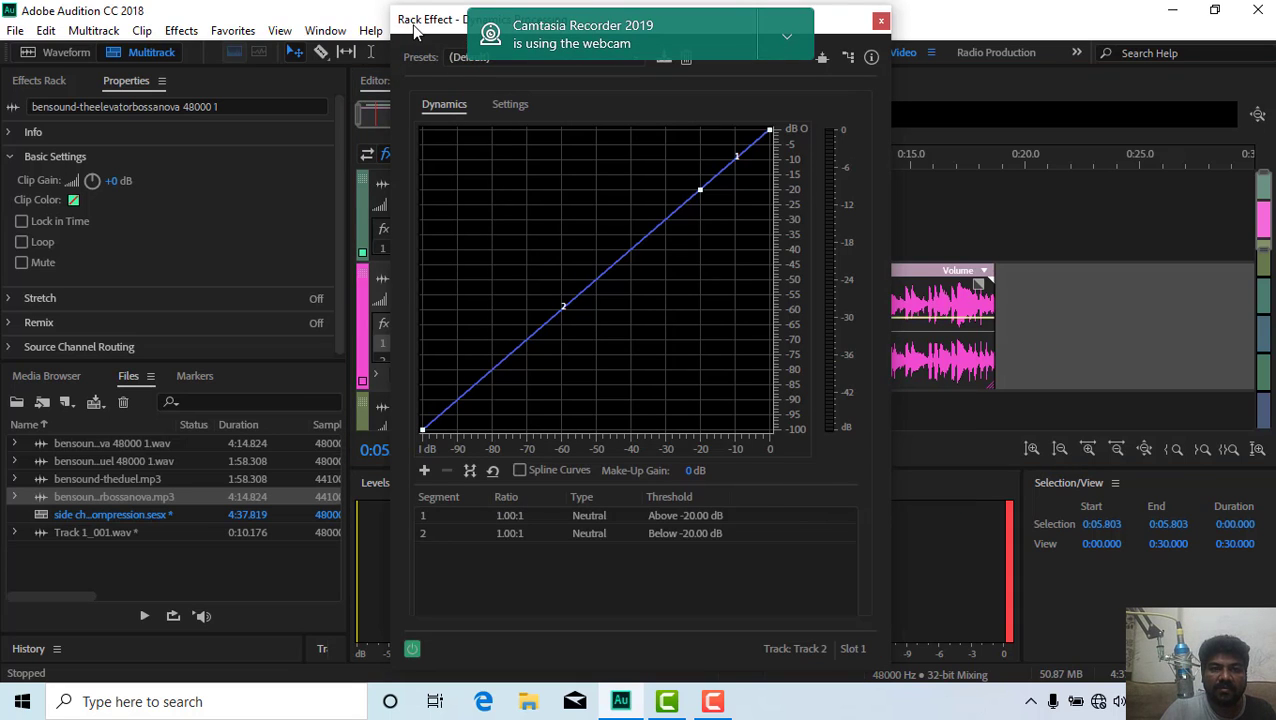
drag(415, 30, 297, 82)
click(422, 113)
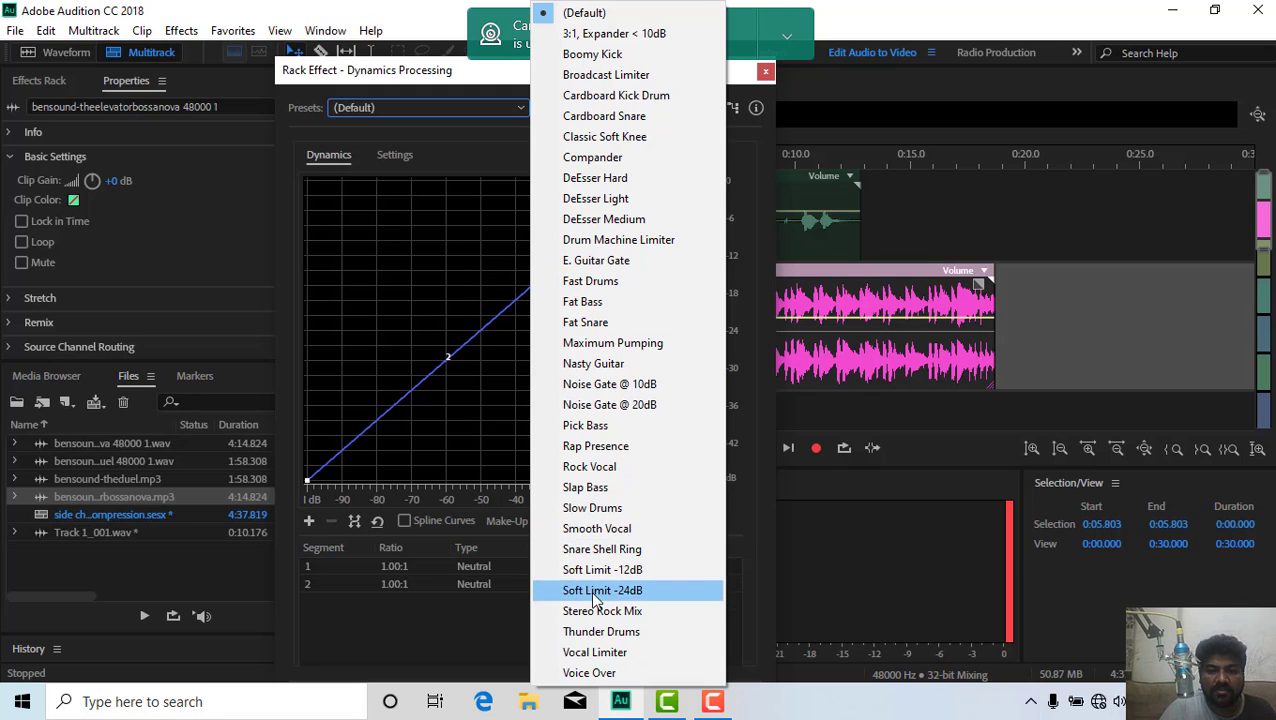
click(589, 593)
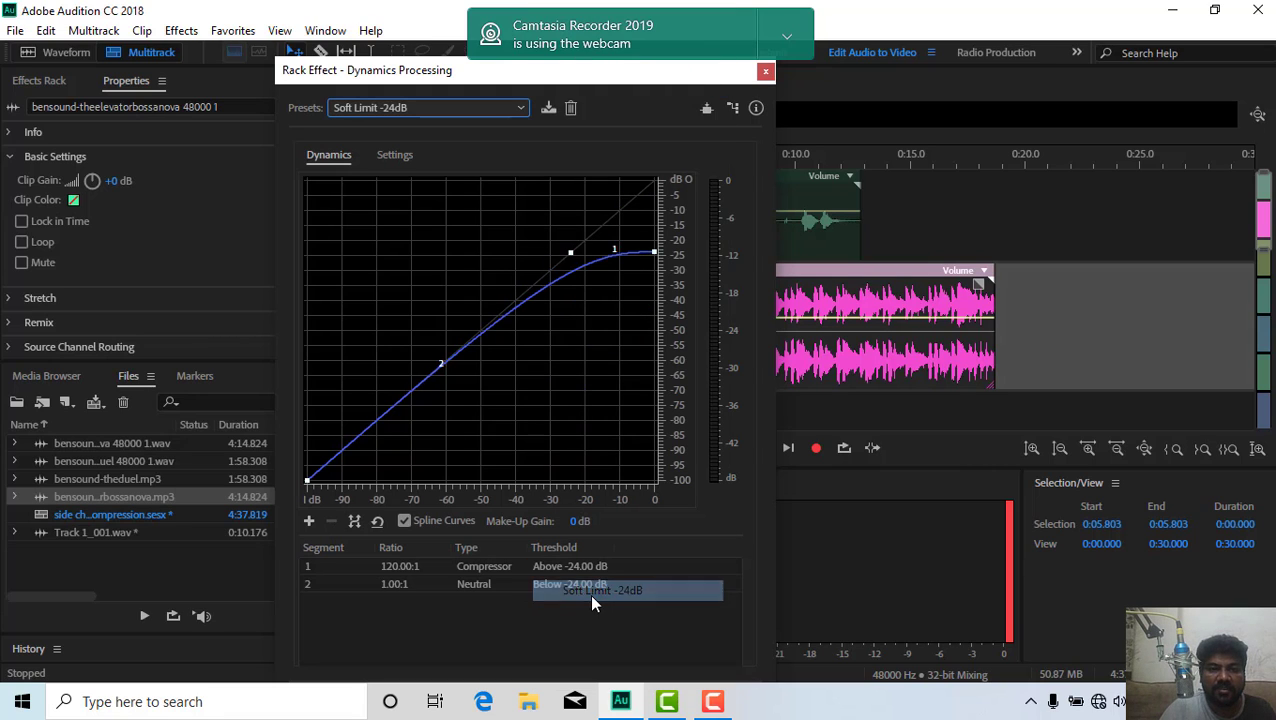
Step: Set the Dynamics Processing gain processor's output gain to -5.2 dB, close the effect, and move the playhead to 0:02.574
click(395, 156)
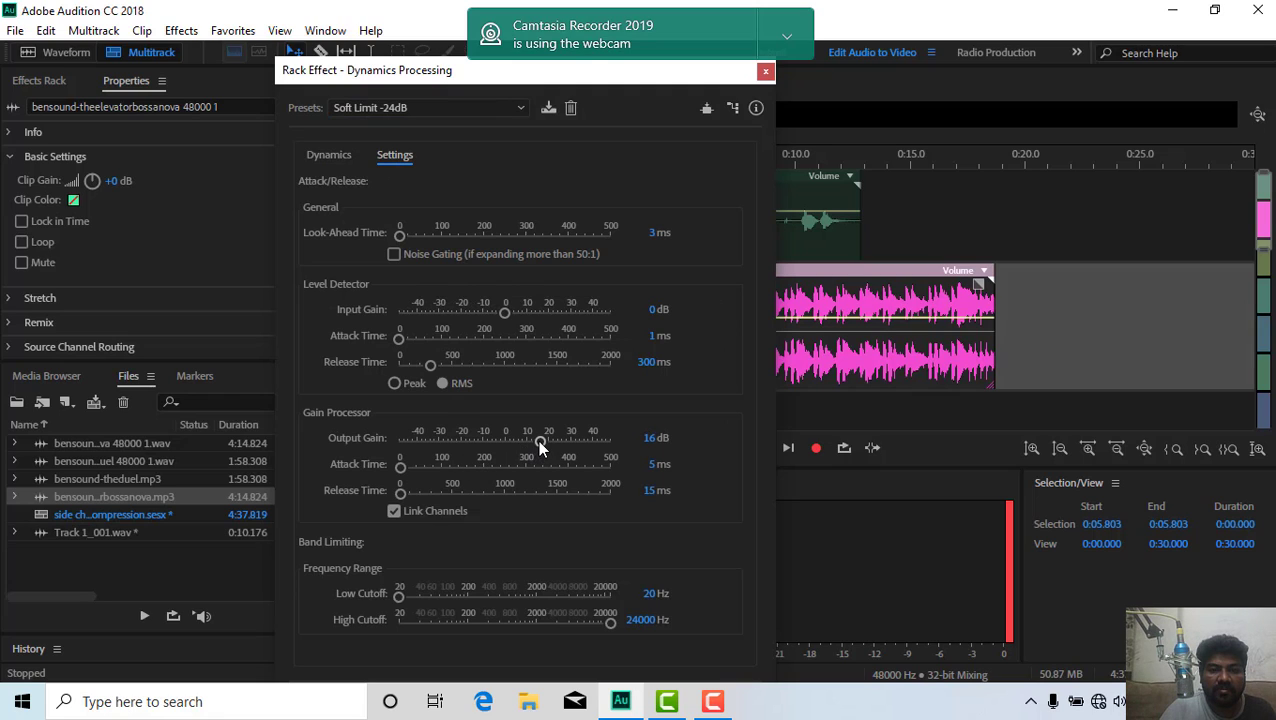
drag(539, 441, 497, 443)
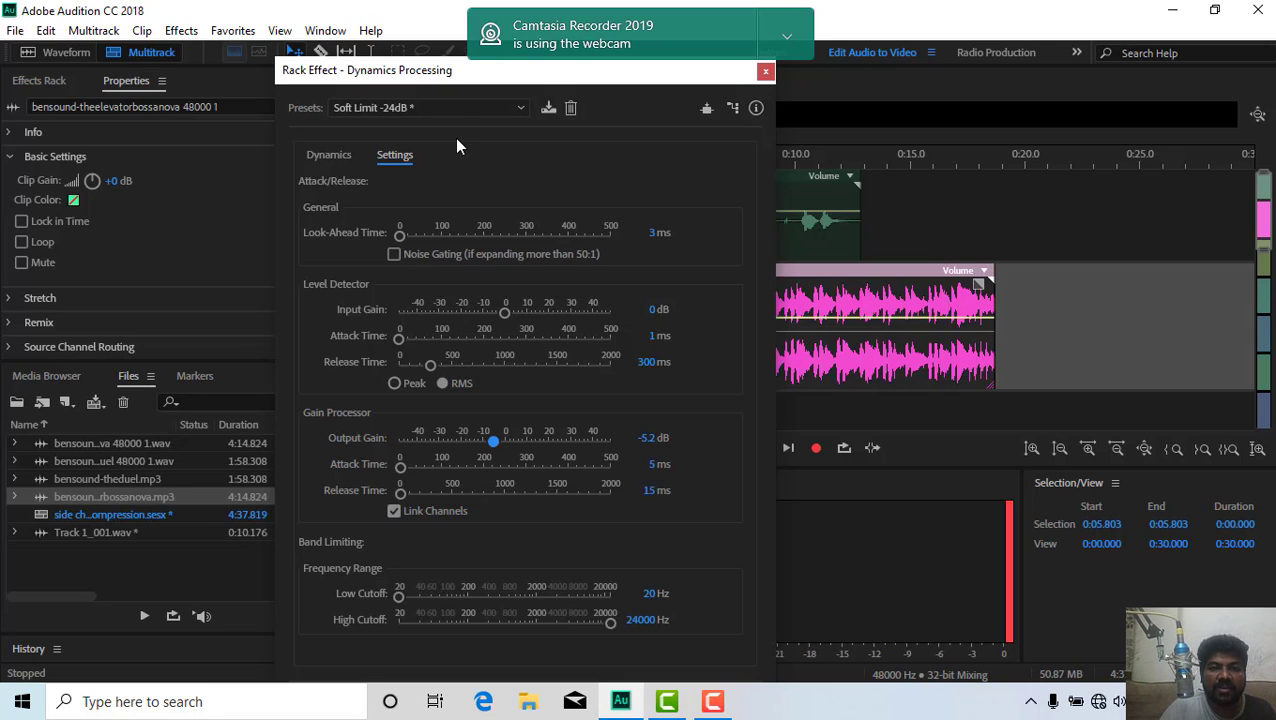
click(326, 156)
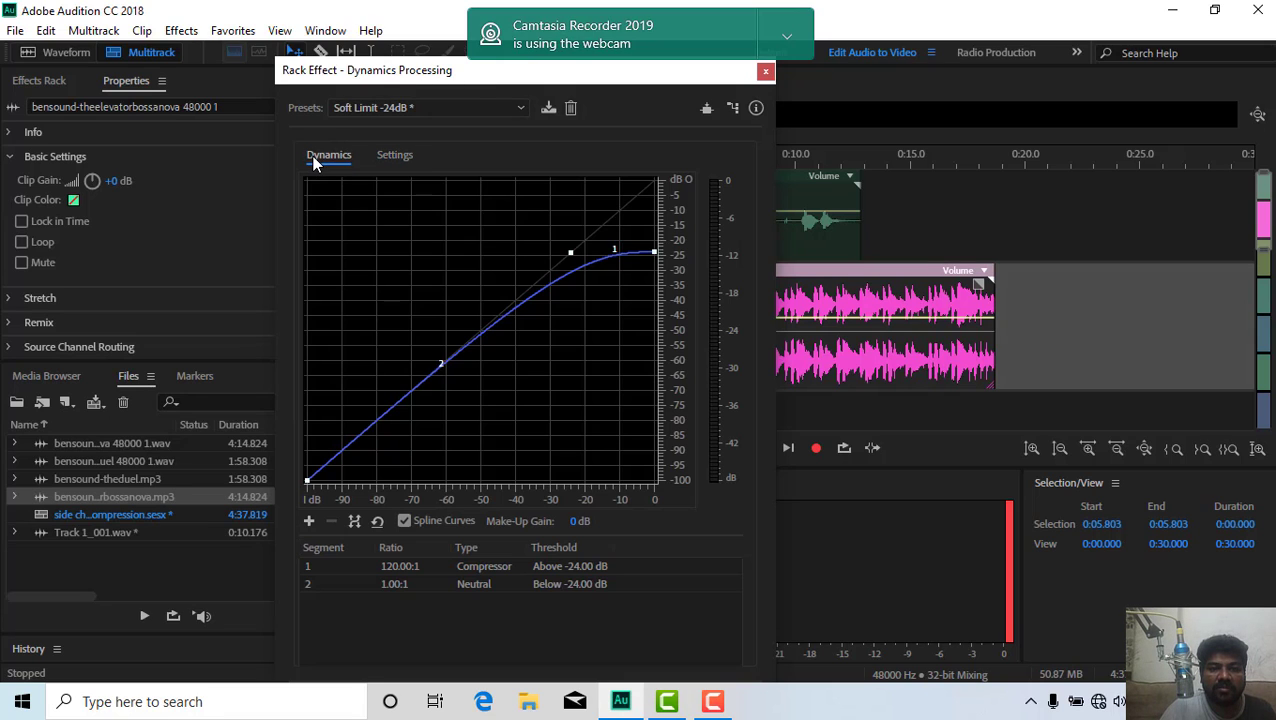
click(393, 154)
drag(396, 72, 254, 130)
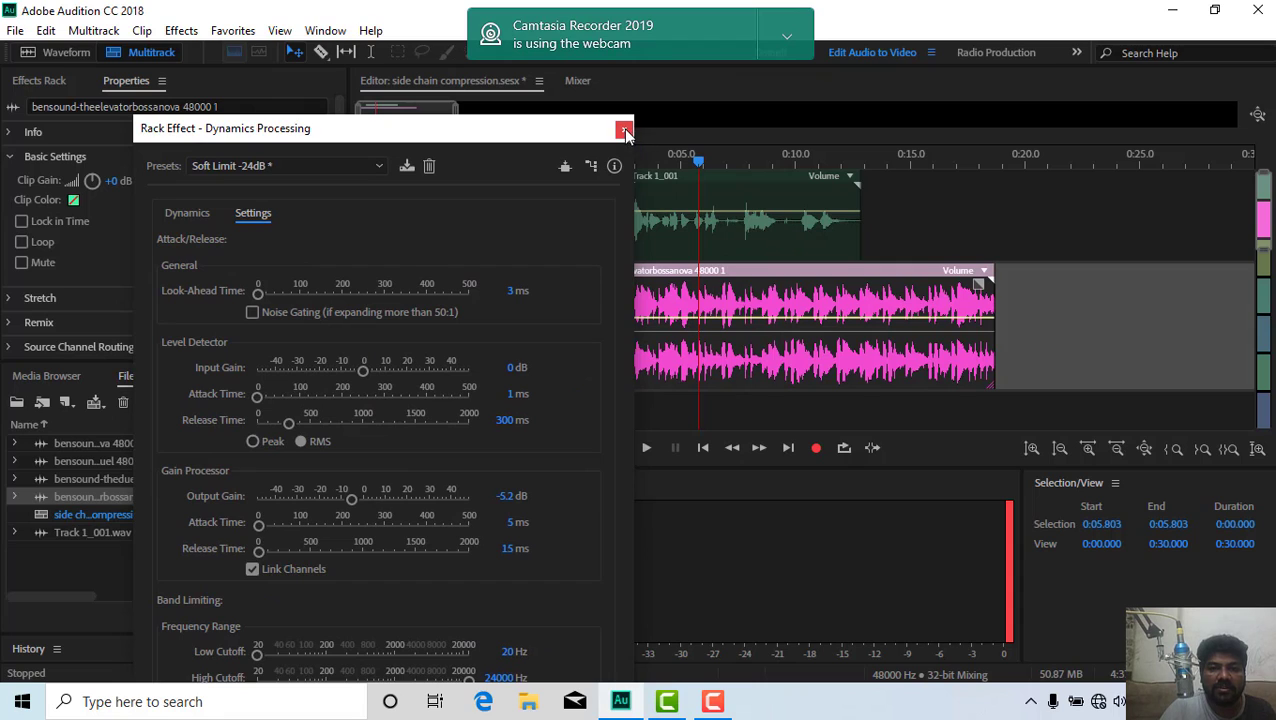
click(623, 131)
drag(697, 162, 625, 162)
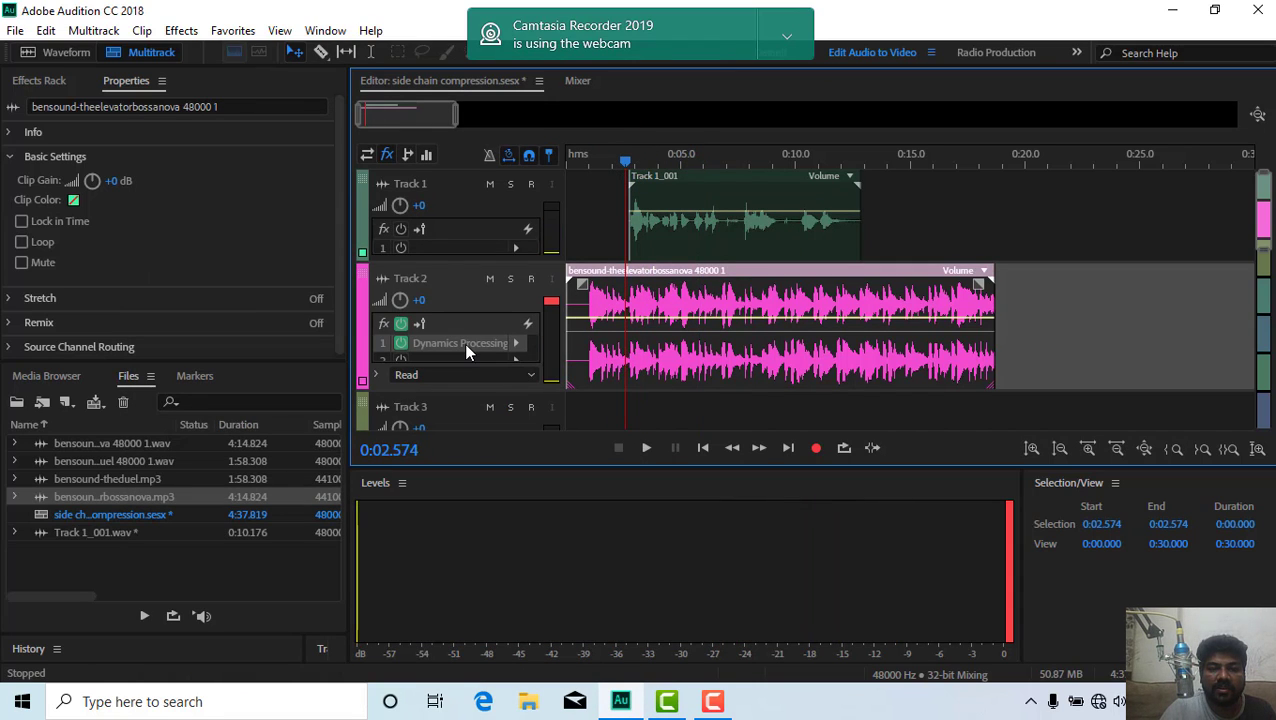
Step: Enlarge Track 1 and look through its effect slots, automation modes and envelope choices for a side chain option
click(471, 240)
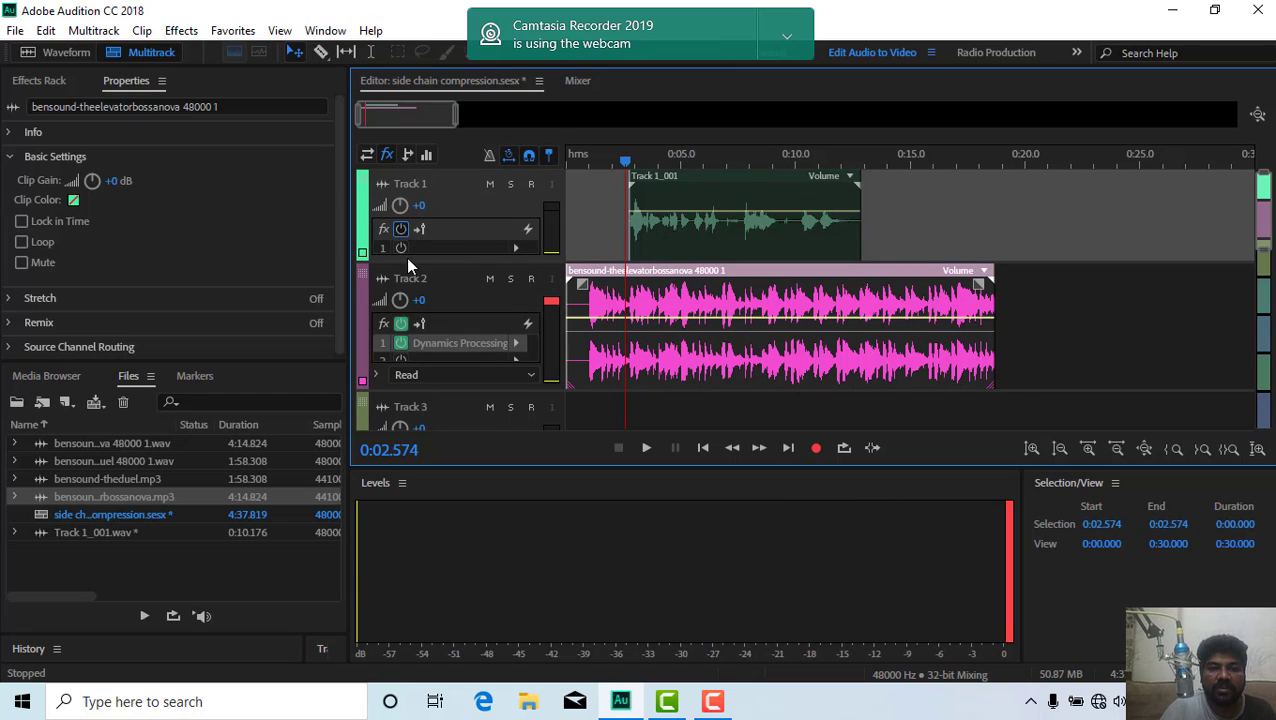
click(514, 247)
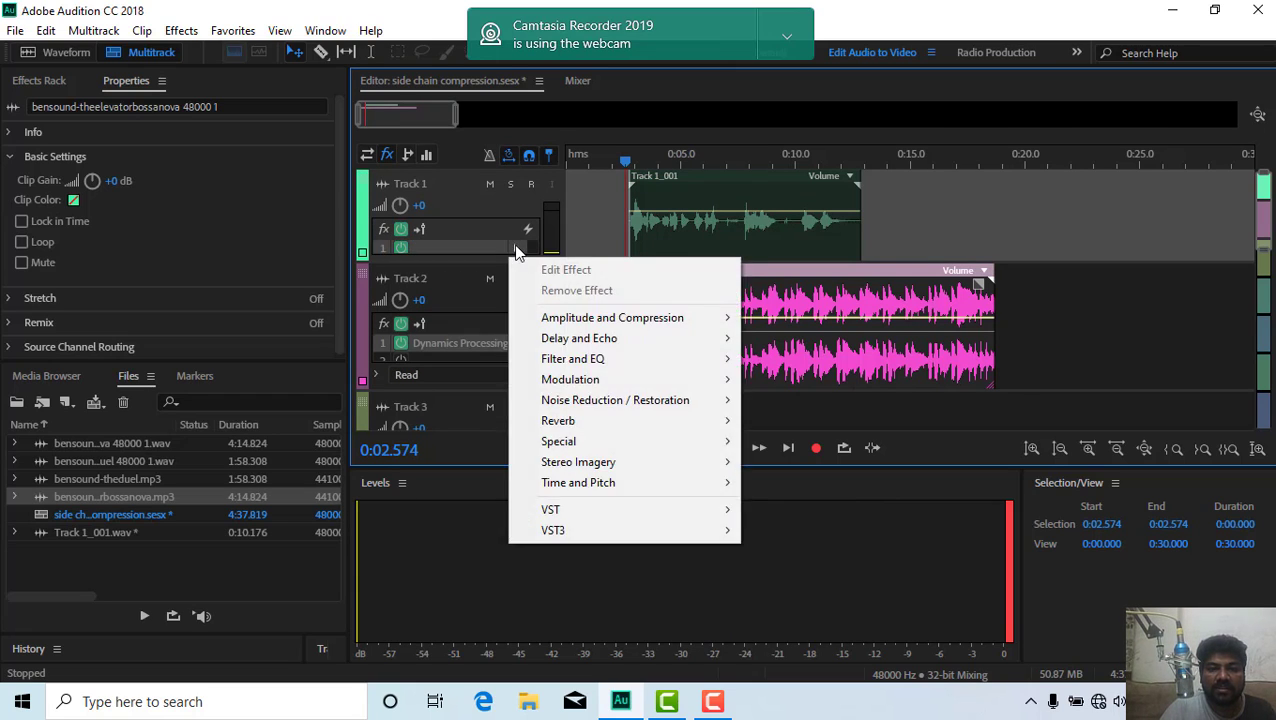
click(434, 231)
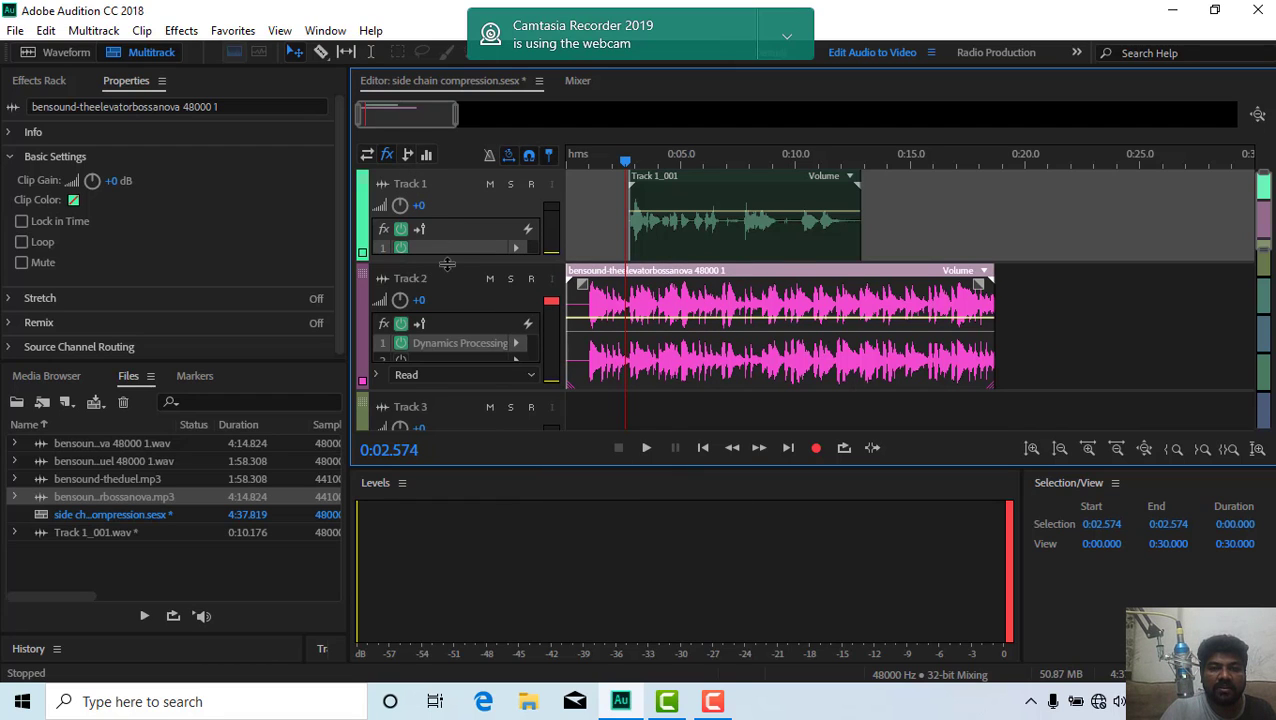
drag(440, 263, 452, 360)
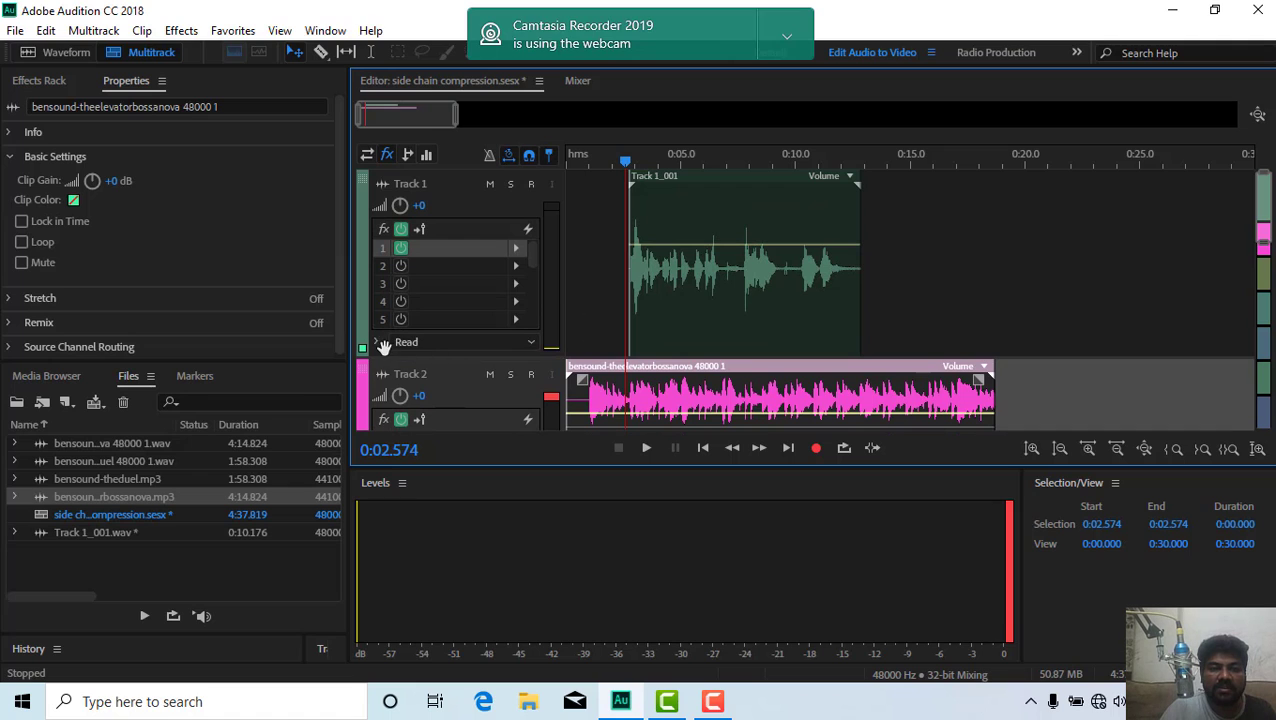
click(377, 342)
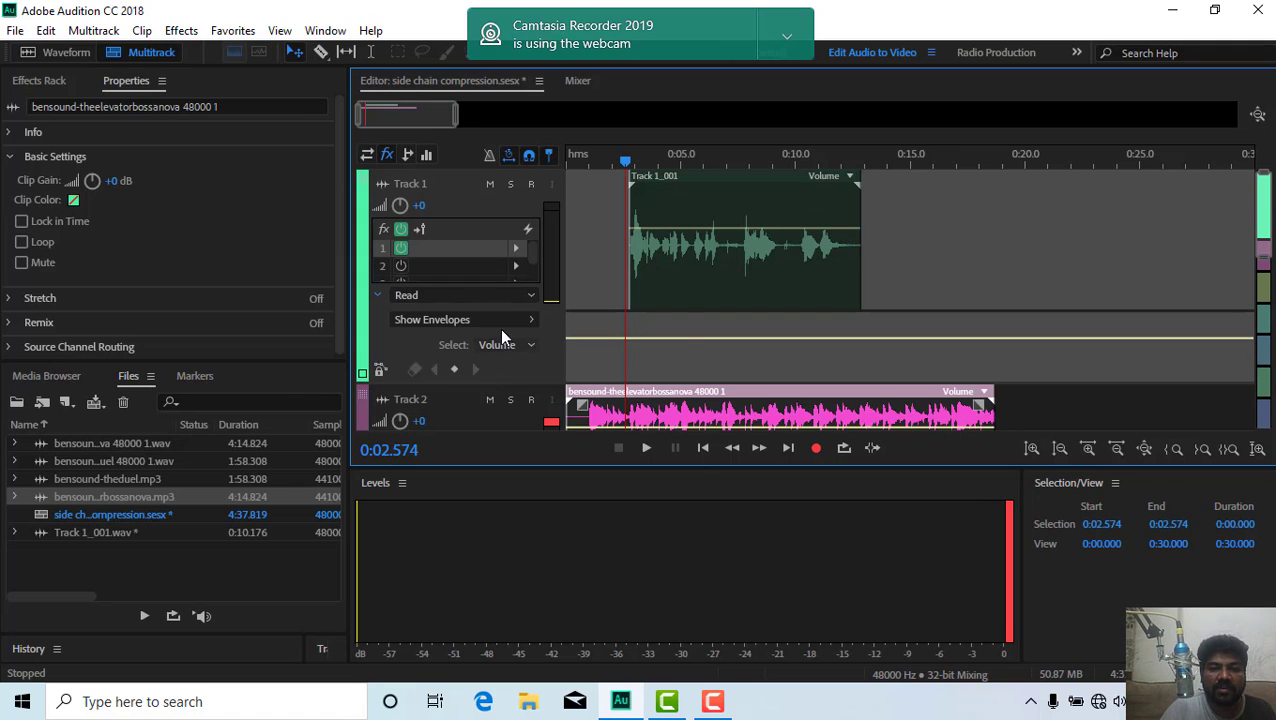
click(501, 318)
mouse_move(603, 370)
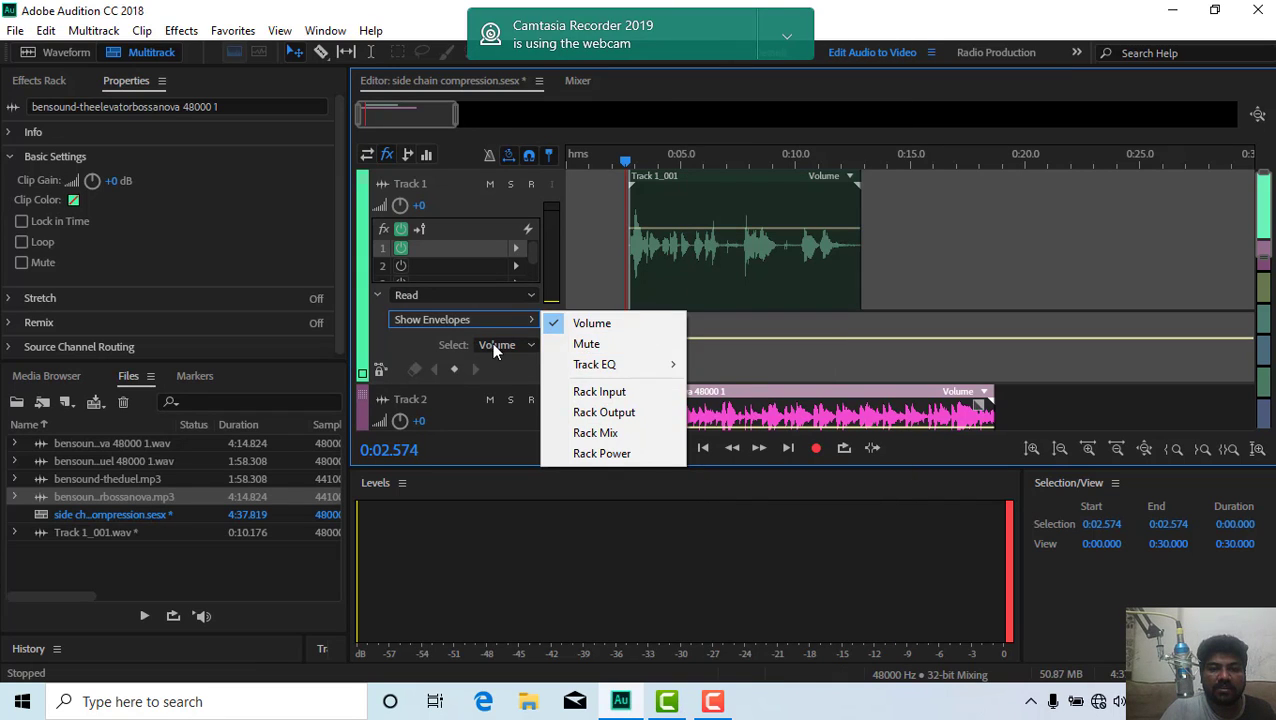
click(492, 342)
click(494, 342)
click(467, 289)
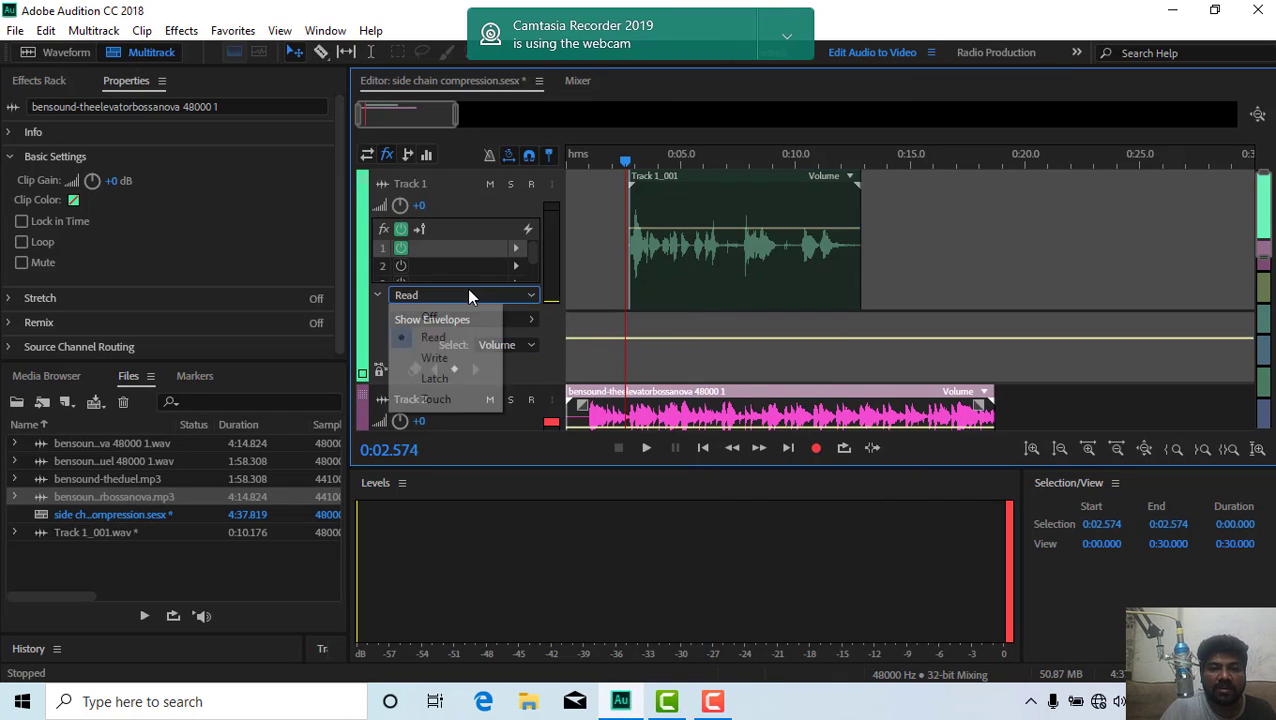
click(410, 294)
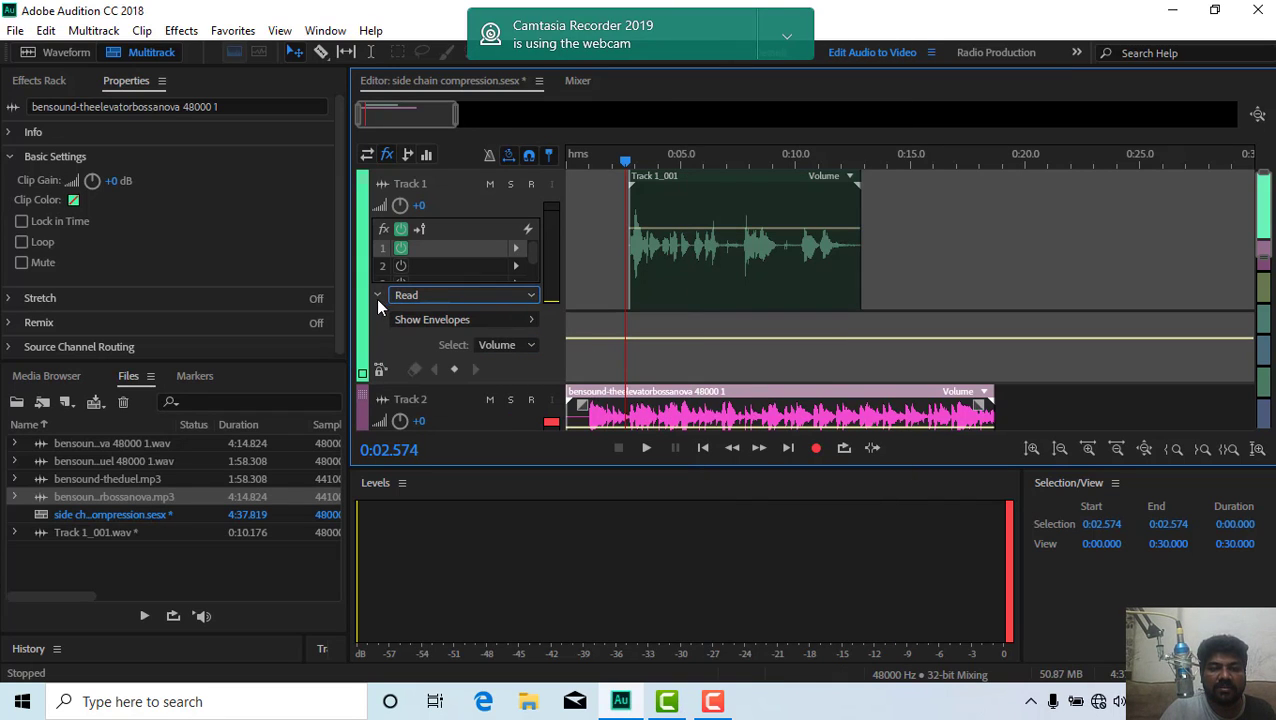
click(378, 294)
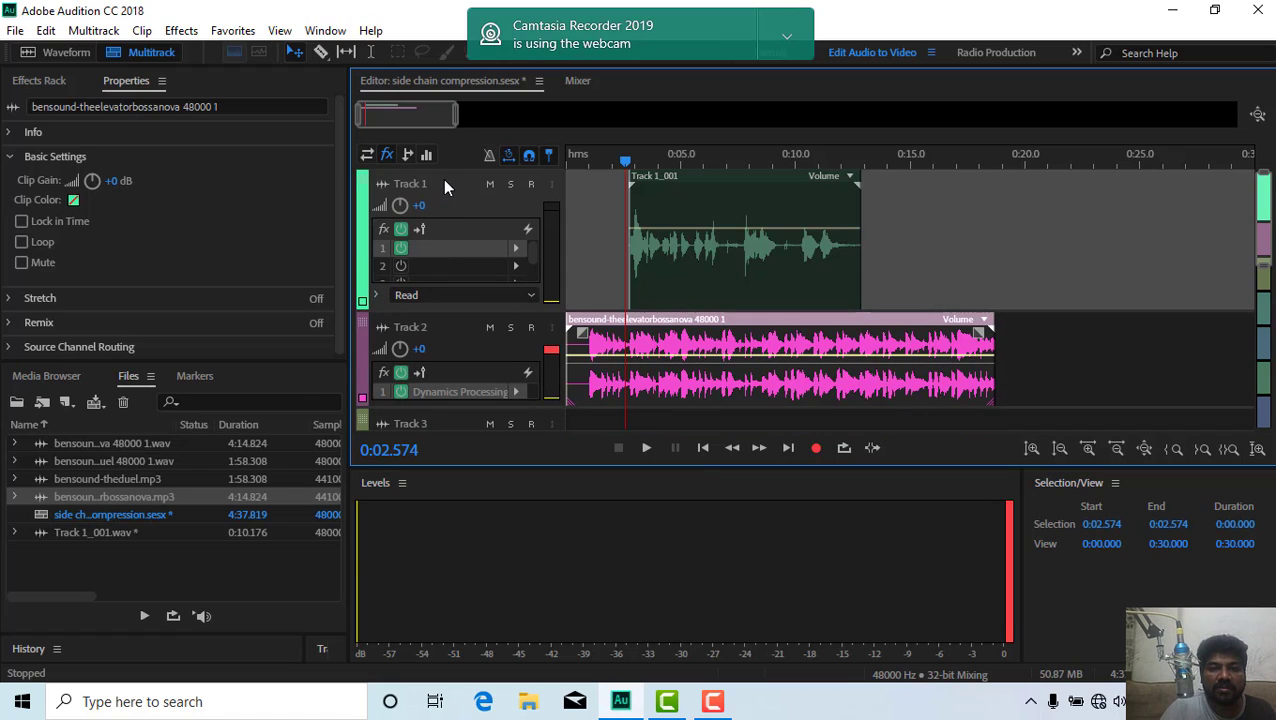
click(514, 249)
click(445, 229)
Step: Show the tracks' inputs and outputs and examine Track 1's mono and stereo input choices and its output routing choices
click(368, 156)
click(477, 226)
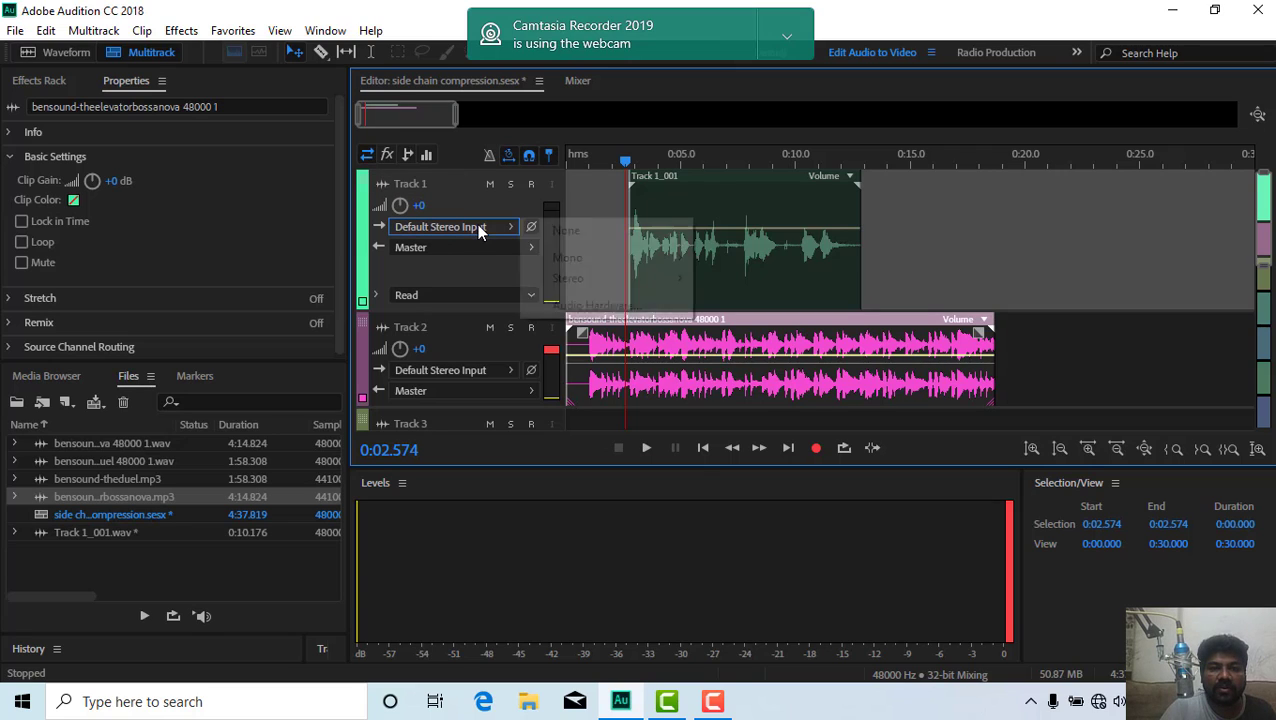
mouse_move(576, 282)
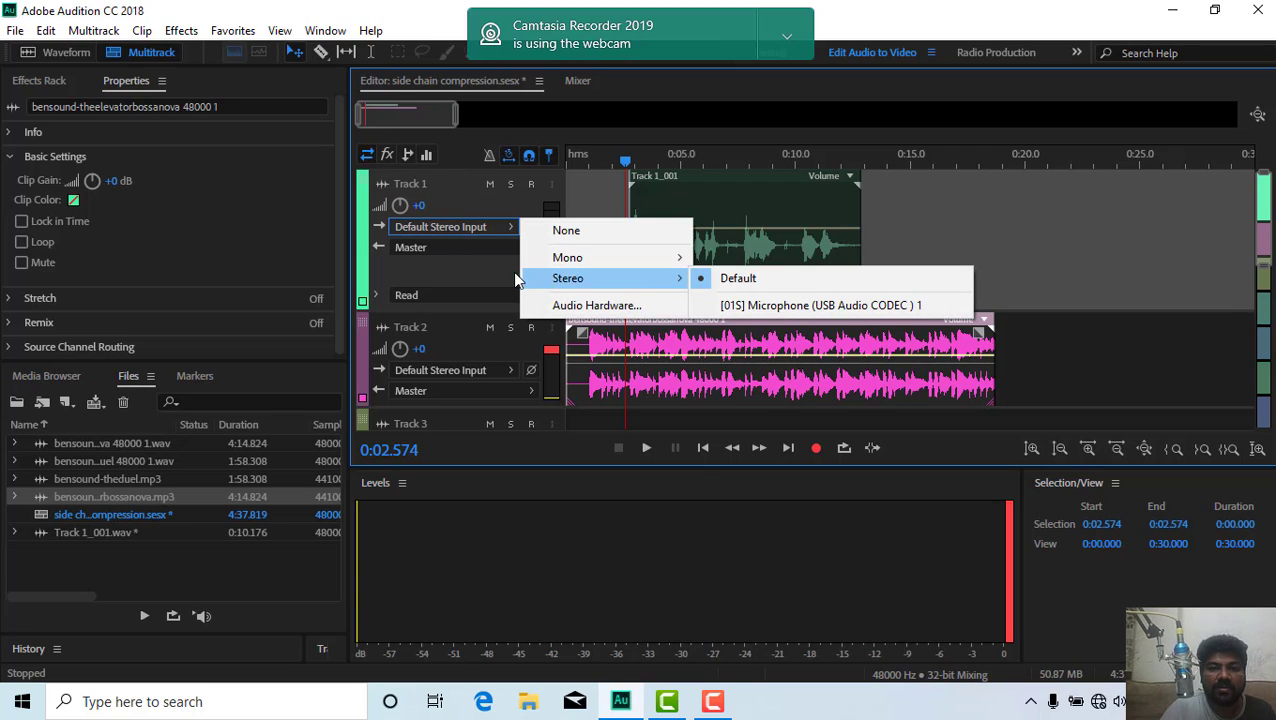
click(495, 246)
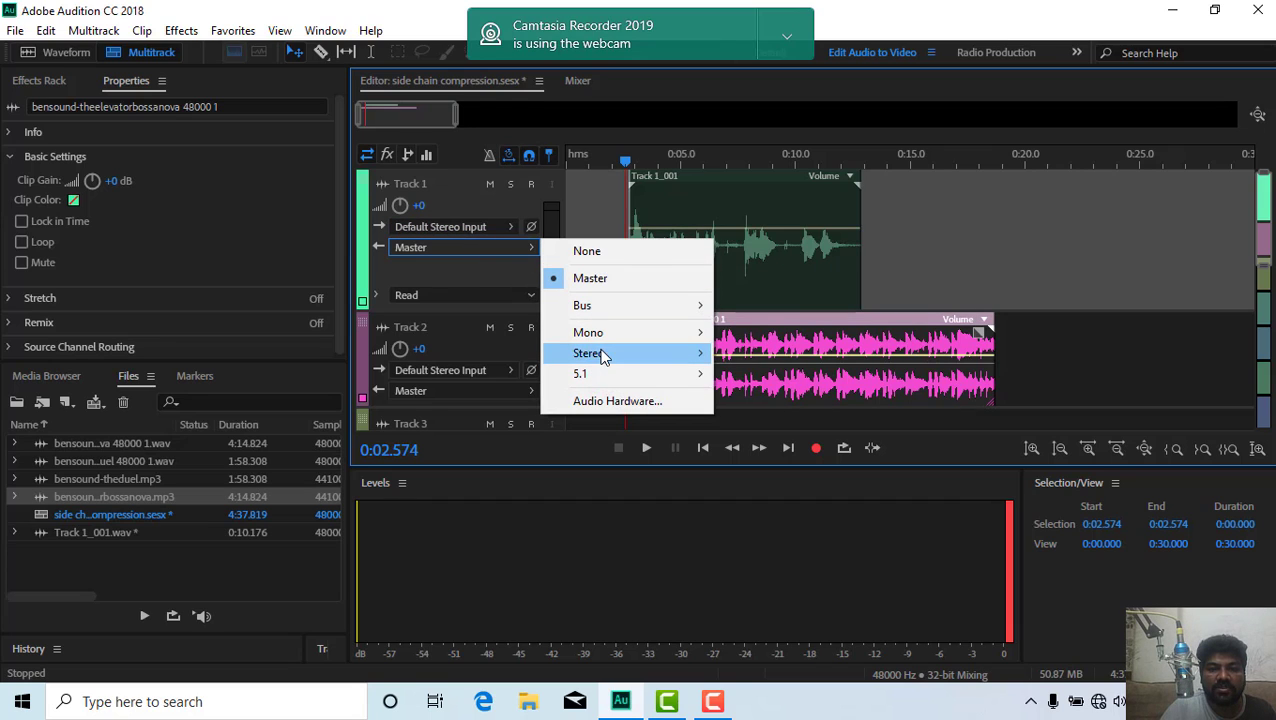
mouse_move(603, 358)
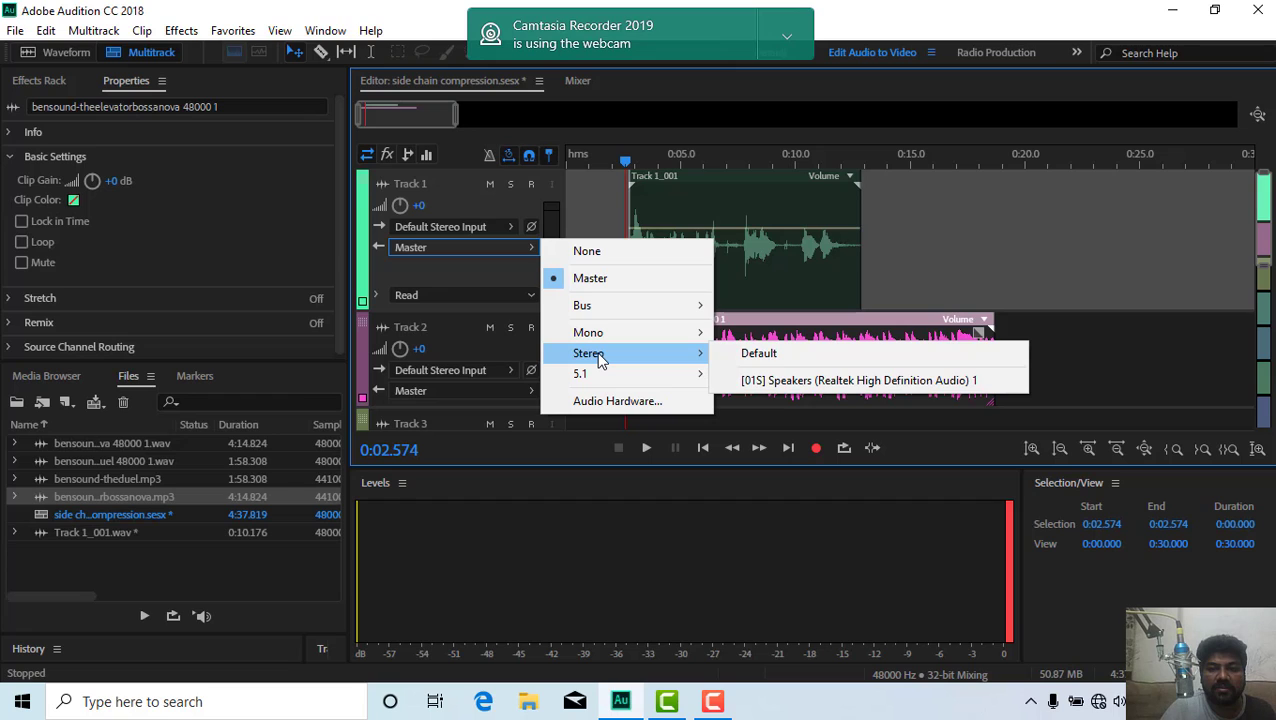
click(456, 266)
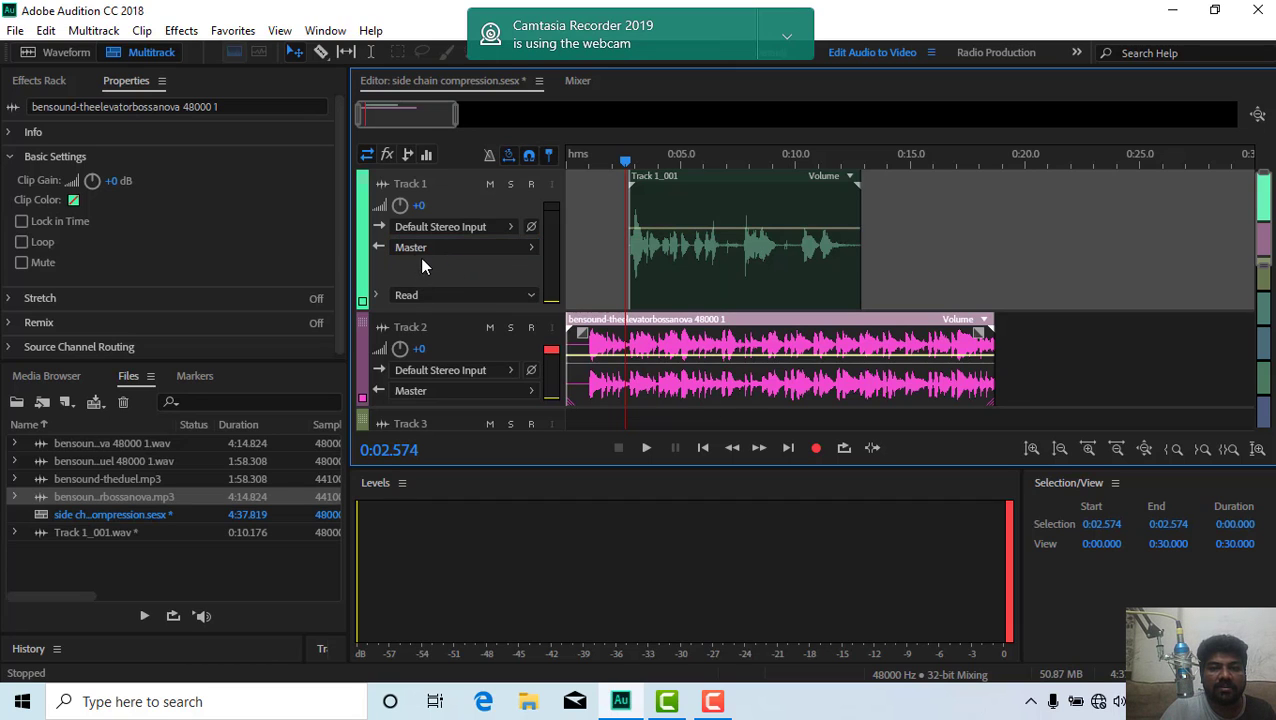
click(483, 227)
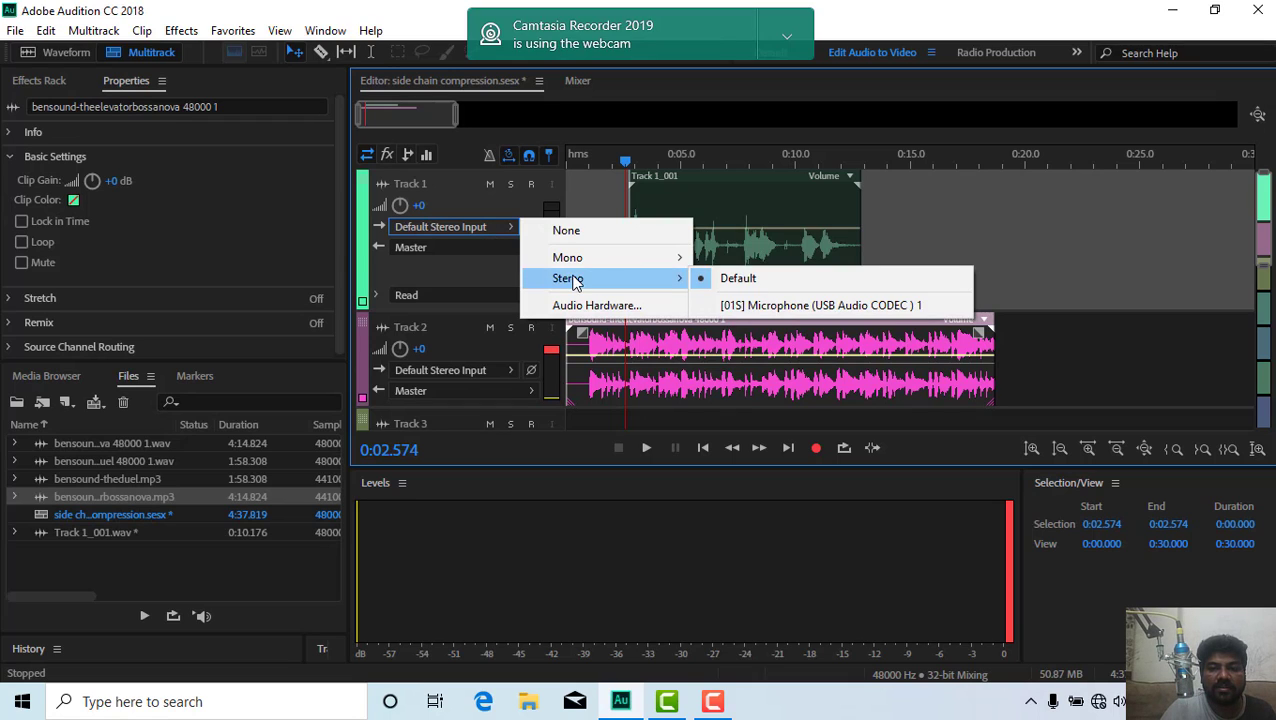
mouse_move(590, 257)
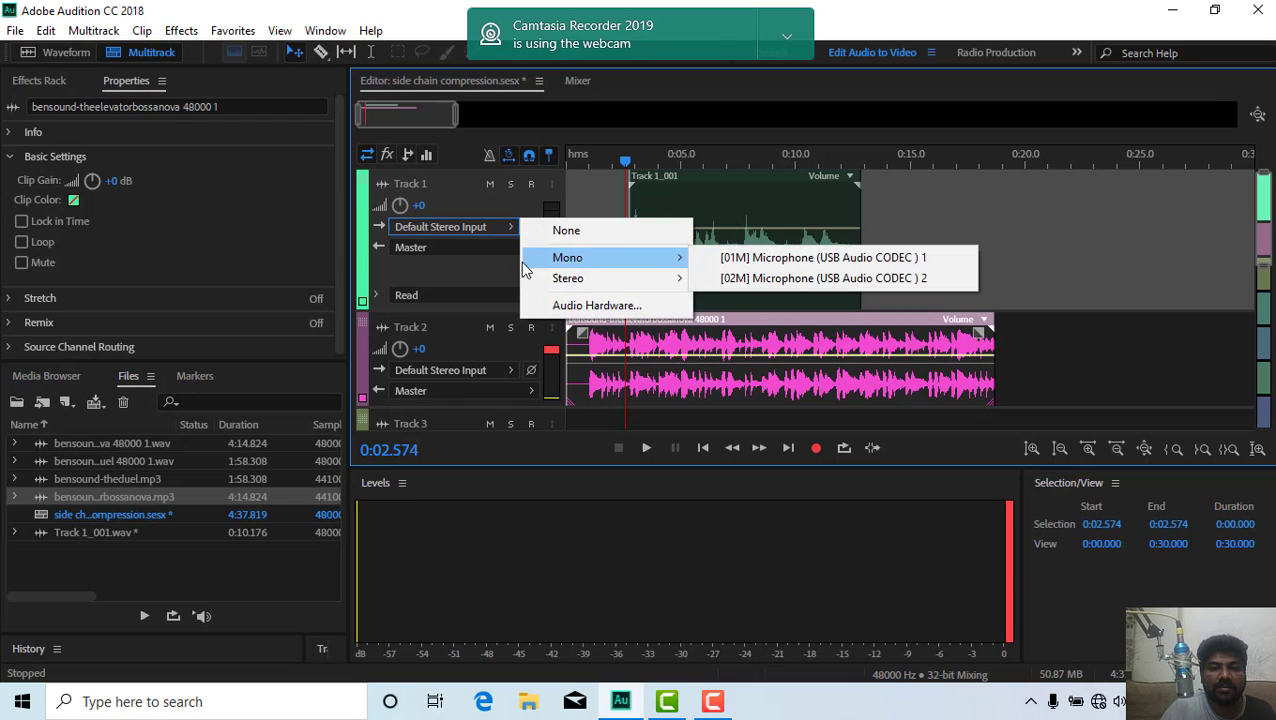
click(465, 260)
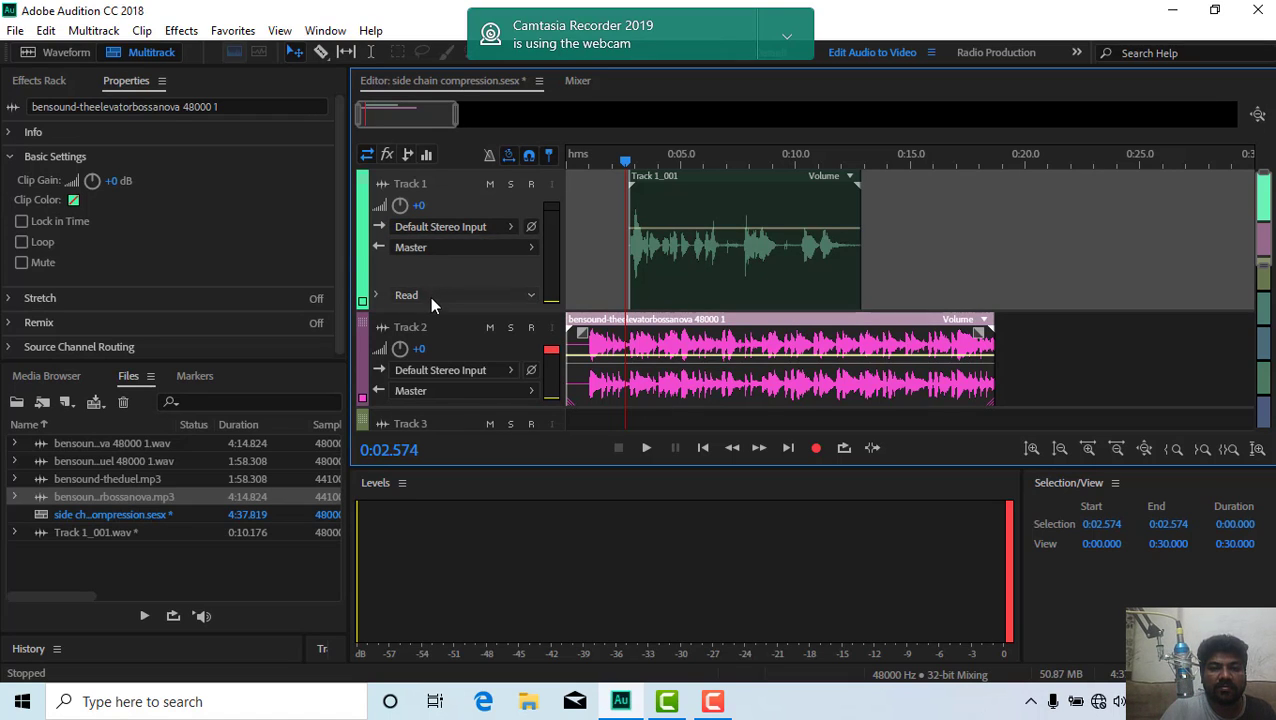
Step: Examine Track 1's automation modes and its envelope choices, including the Track EQ parameters, for a side chain option
click(435, 290)
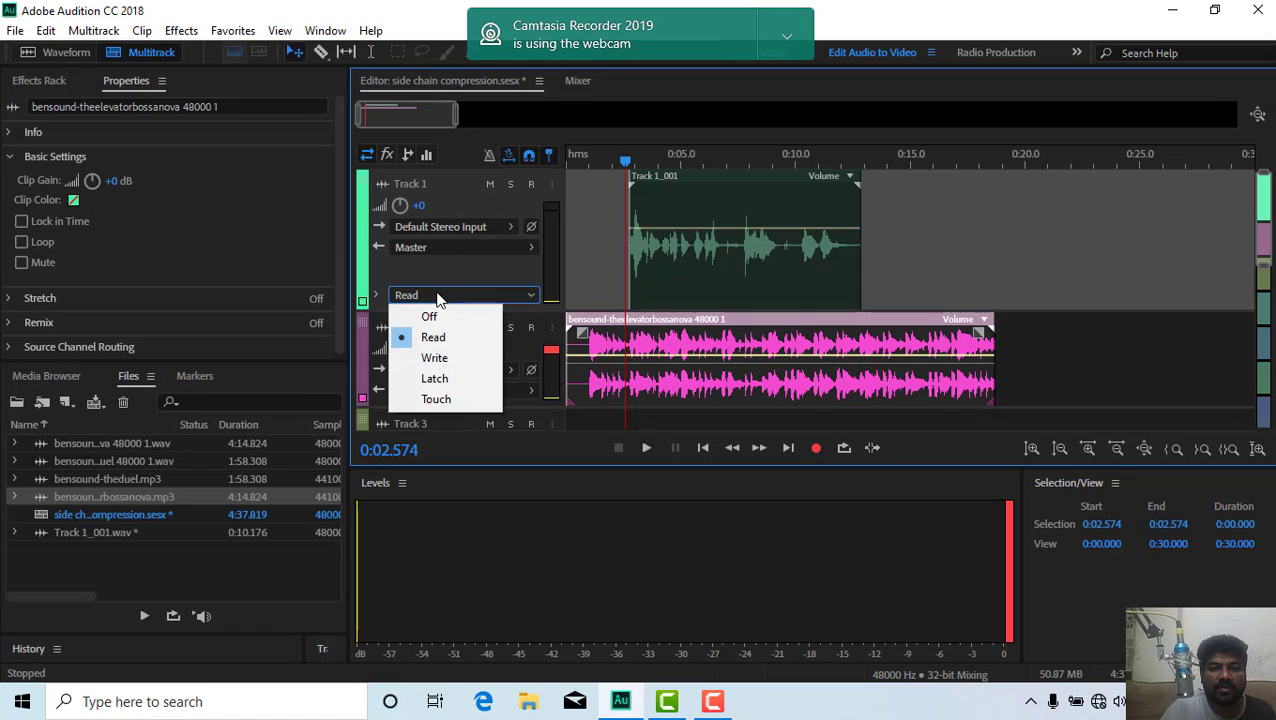
click(508, 290)
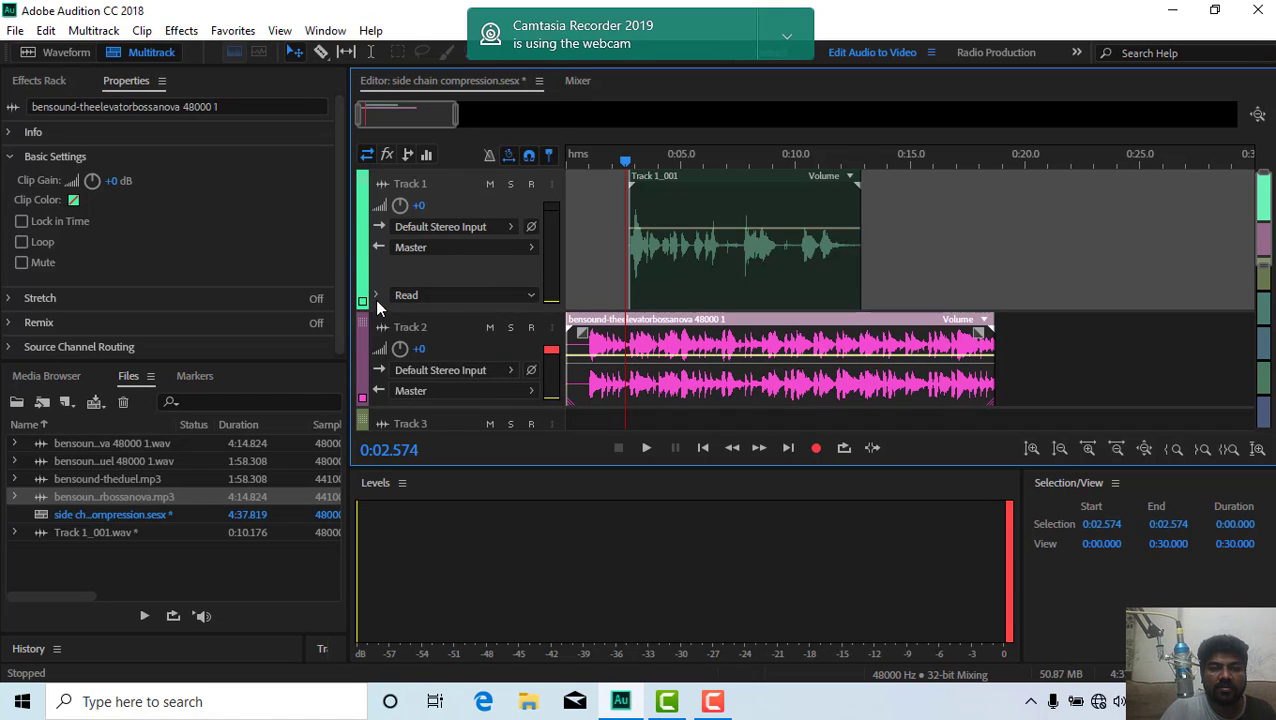
click(376, 297)
click(493, 320)
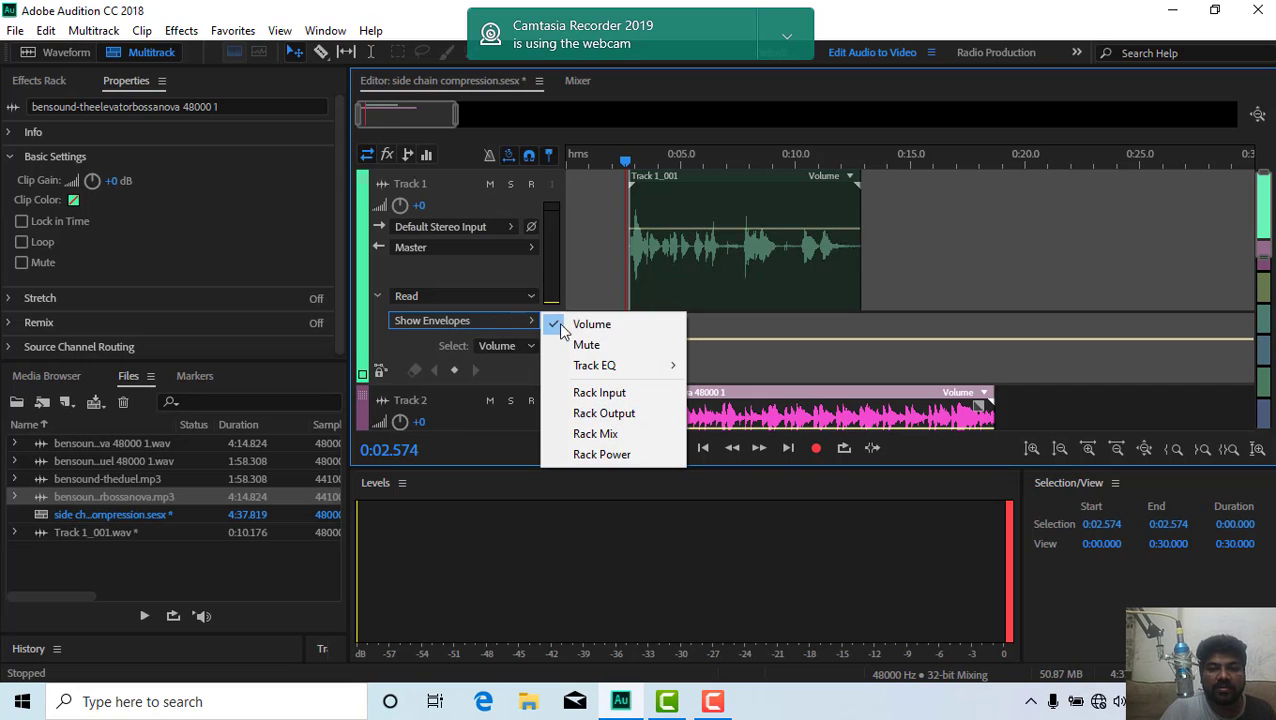
mouse_move(627, 373)
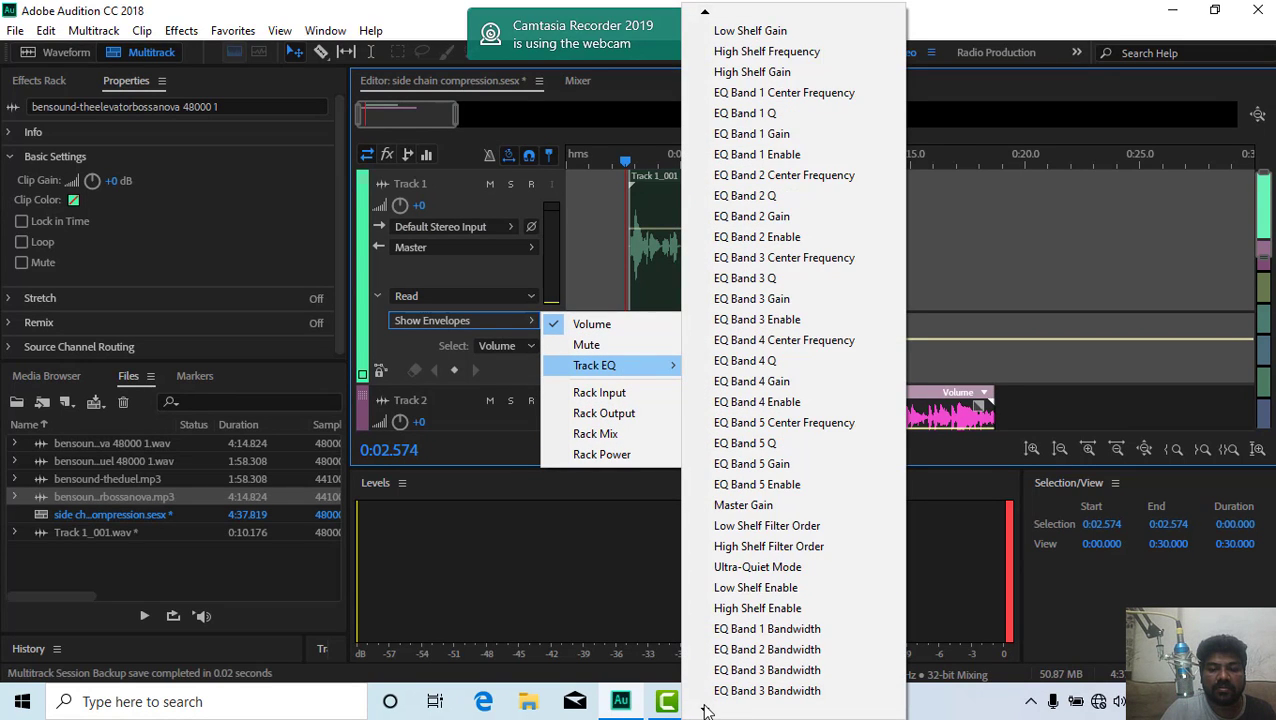
mouse_move(705, 710)
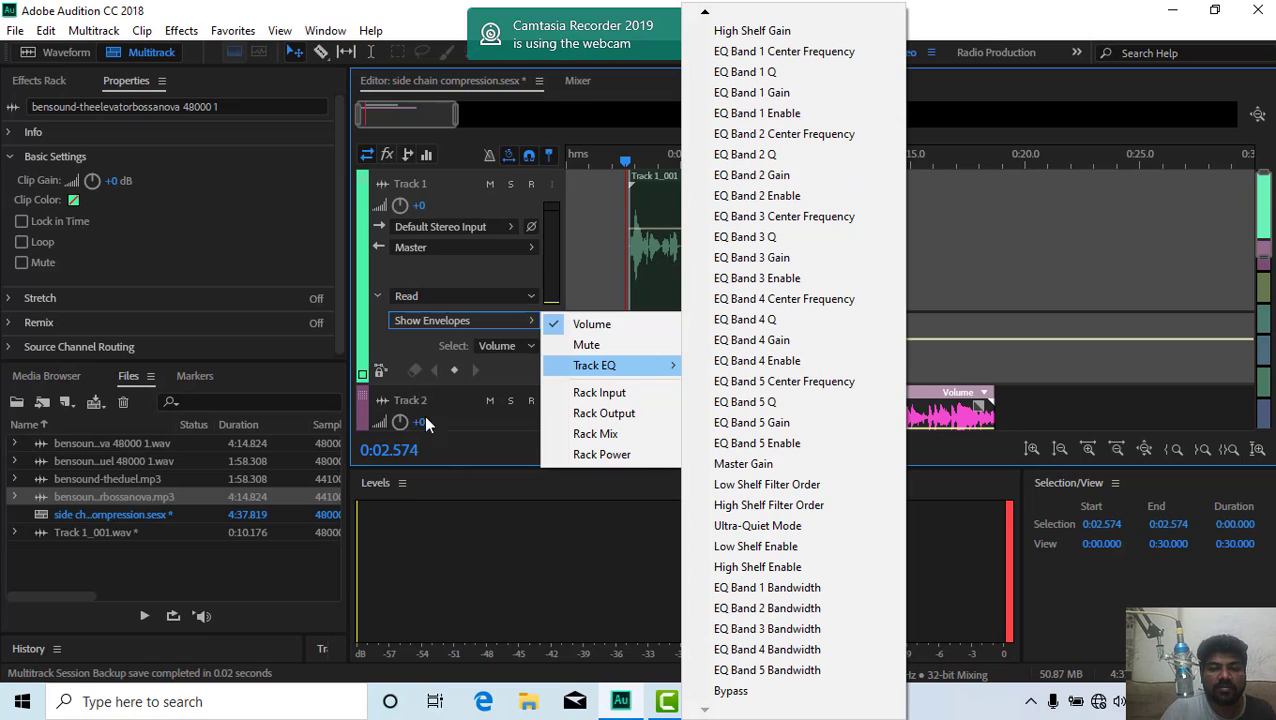
click(400, 344)
click(518, 345)
click(385, 355)
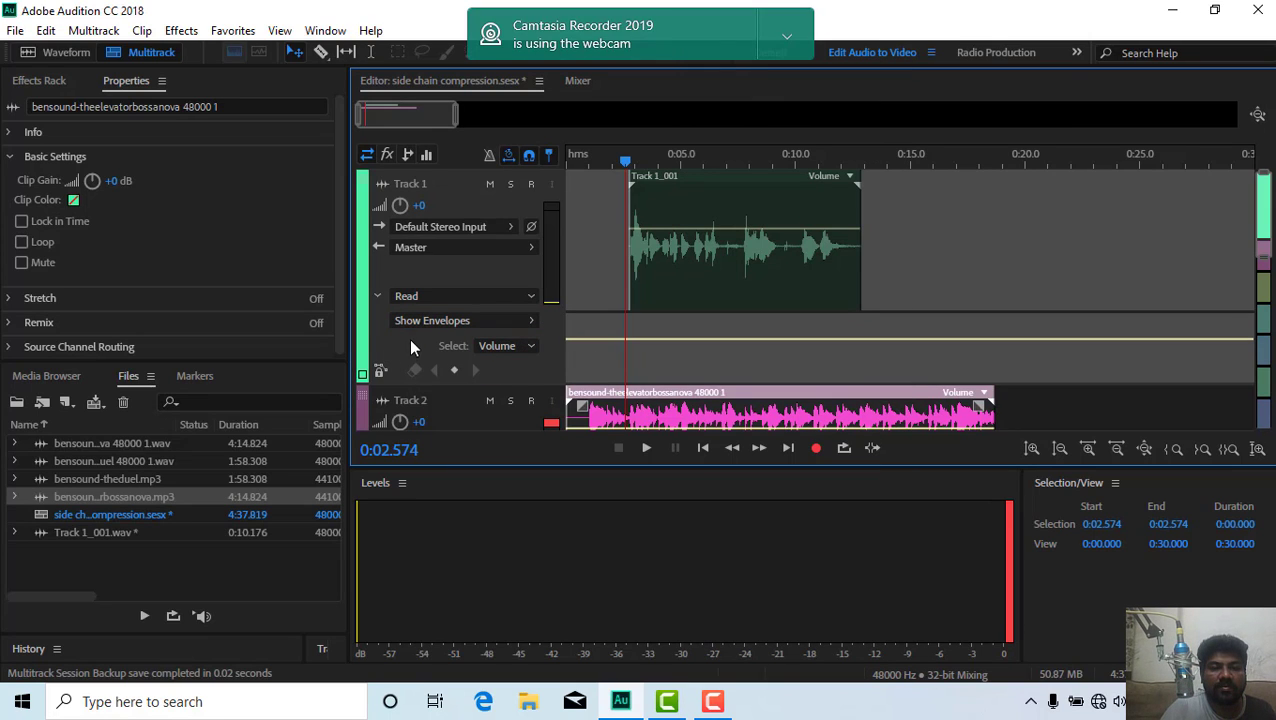
click(378, 296)
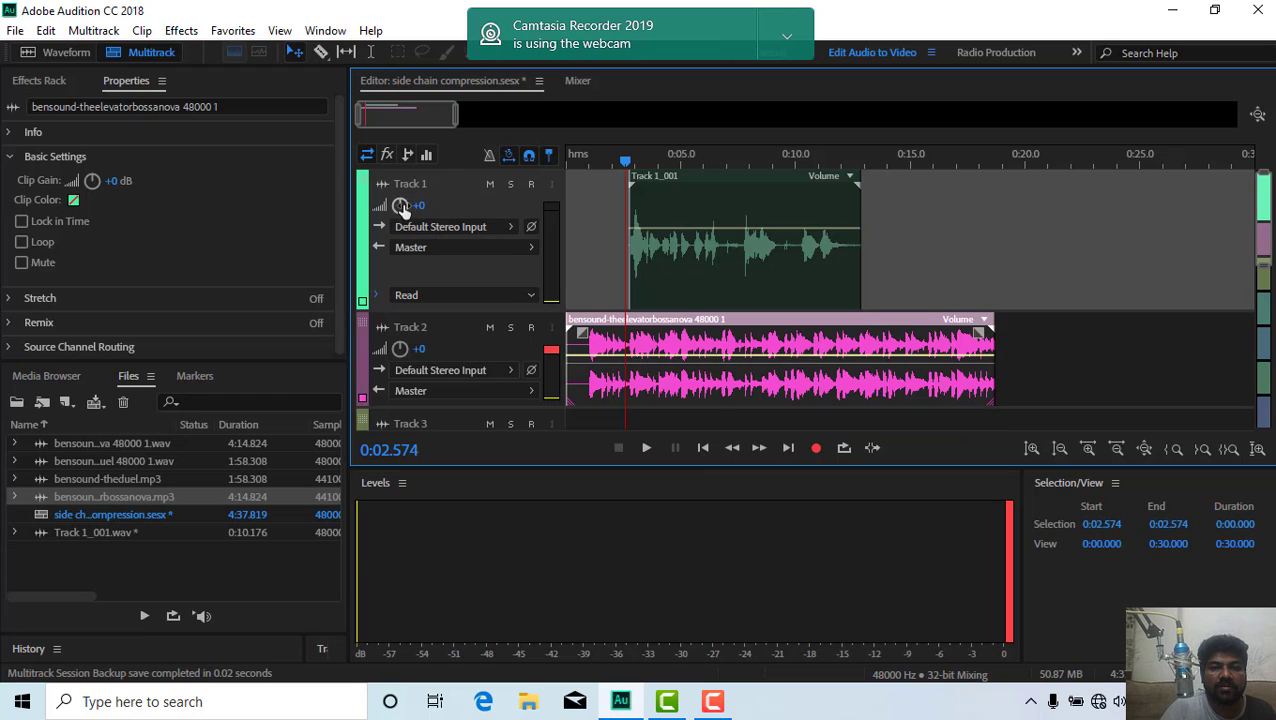
Step: Show the tracks' sends and route Track 1's S1 send to a new side-chain into Dynamics Processing (Track 2 - Slot 1)
click(388, 157)
click(405, 156)
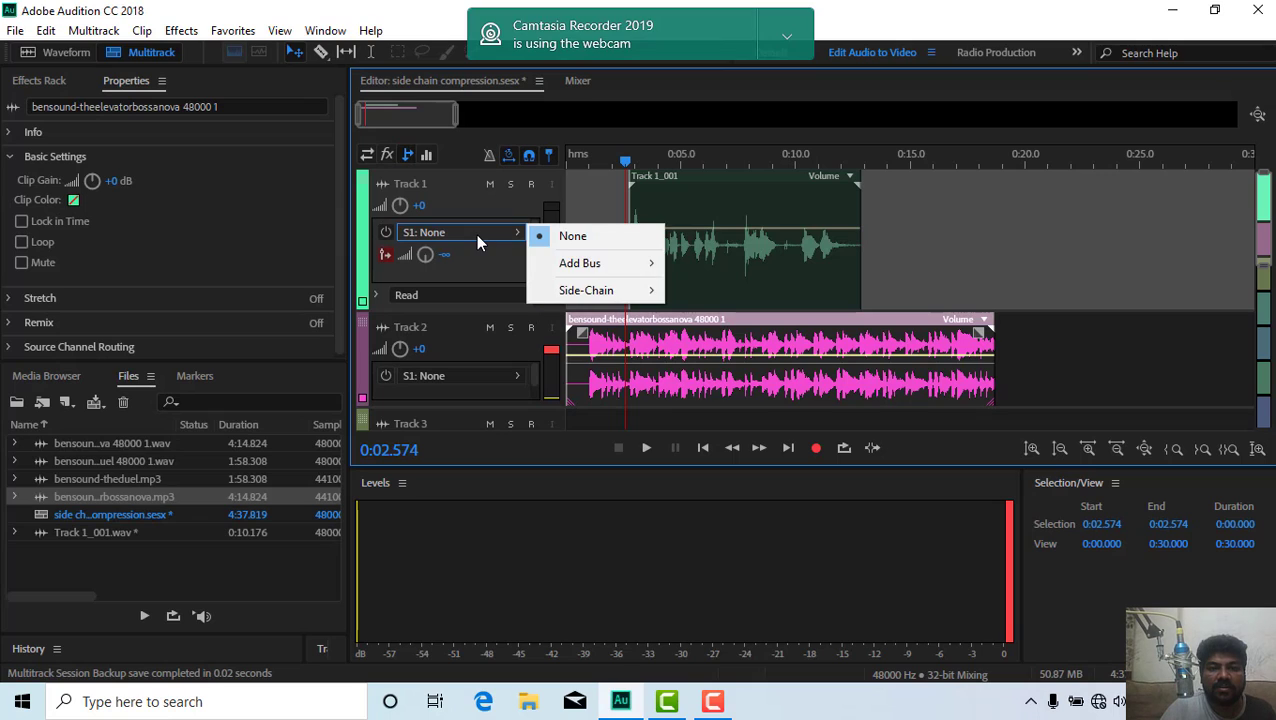
mouse_move(591, 292)
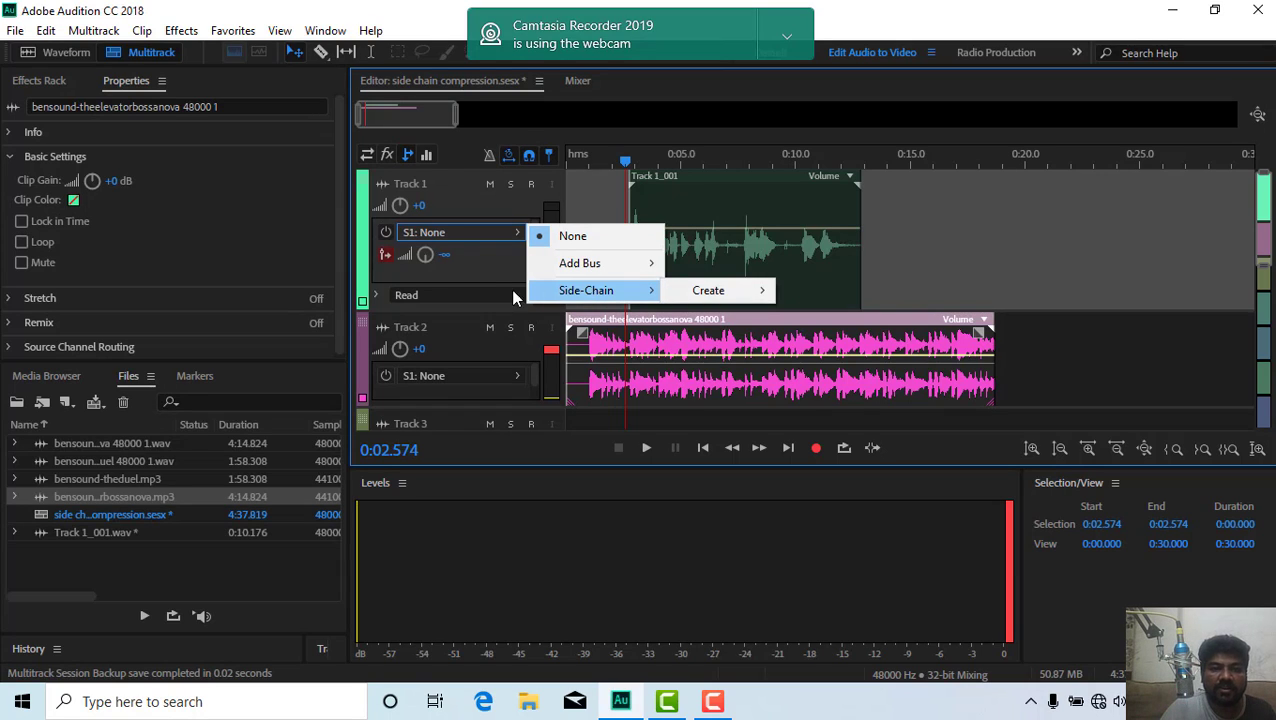
key(Escape)
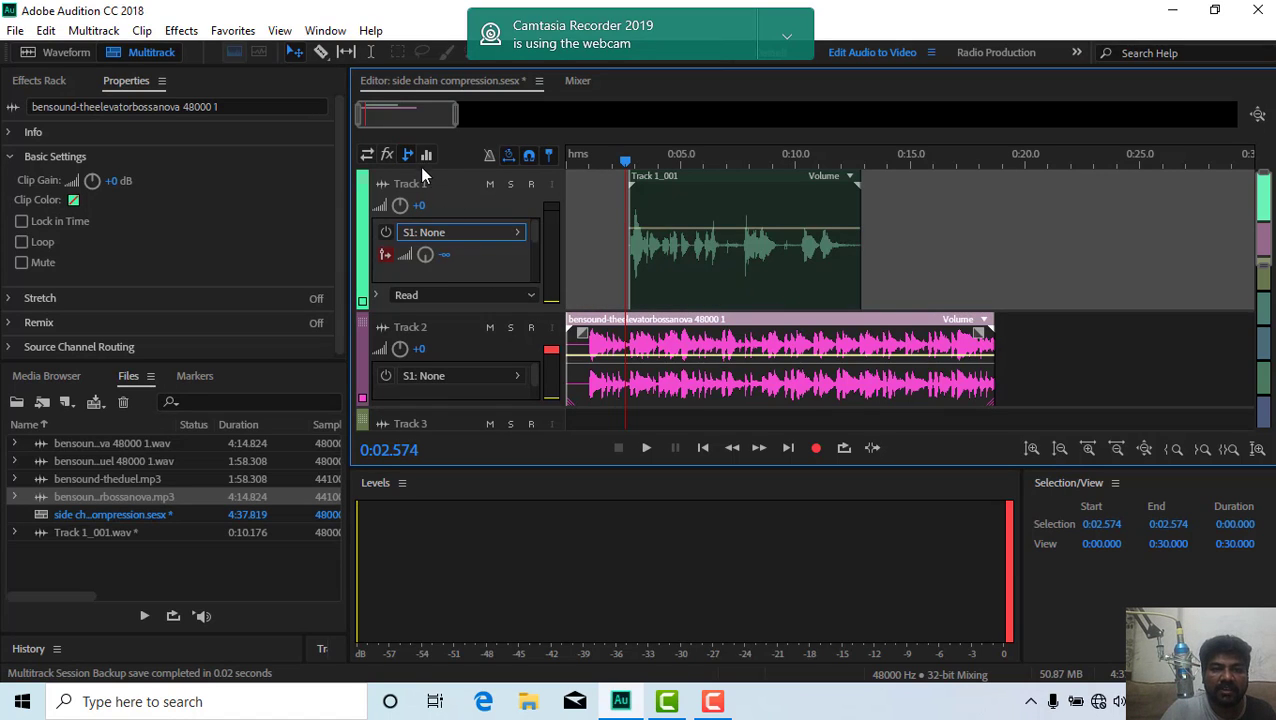
click(469, 231)
mouse_move(650, 292)
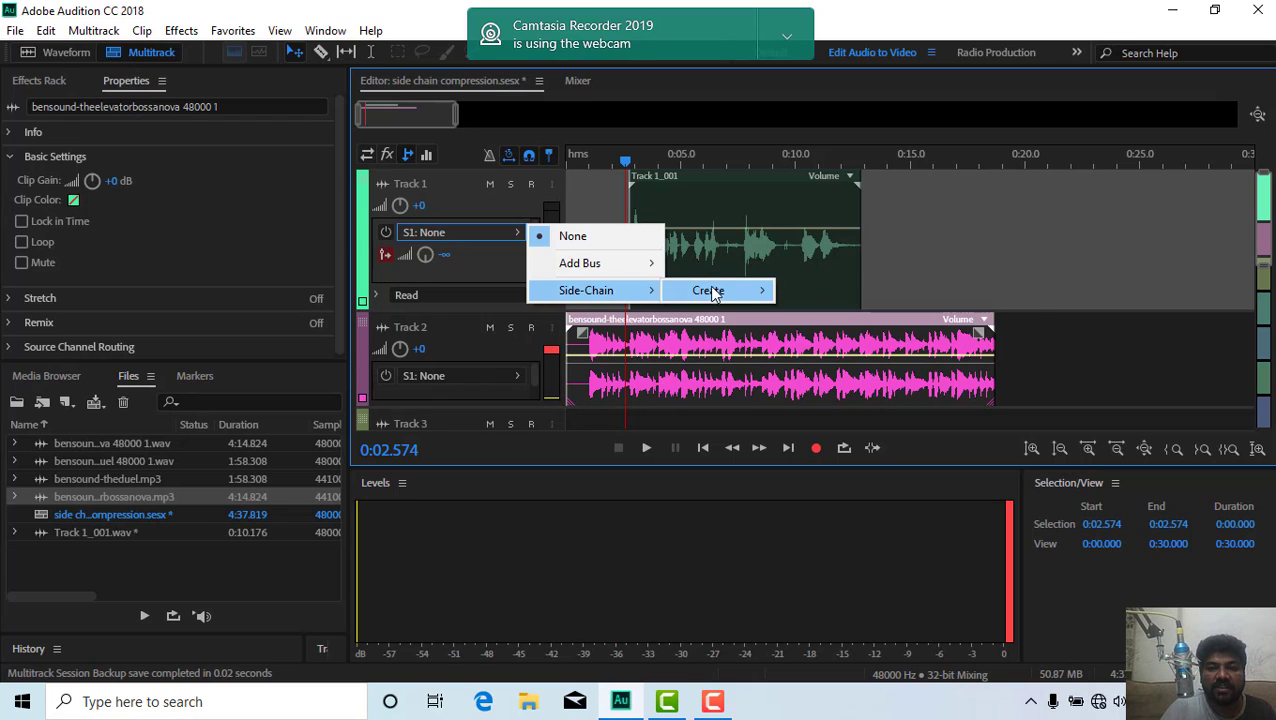
mouse_move(712, 292)
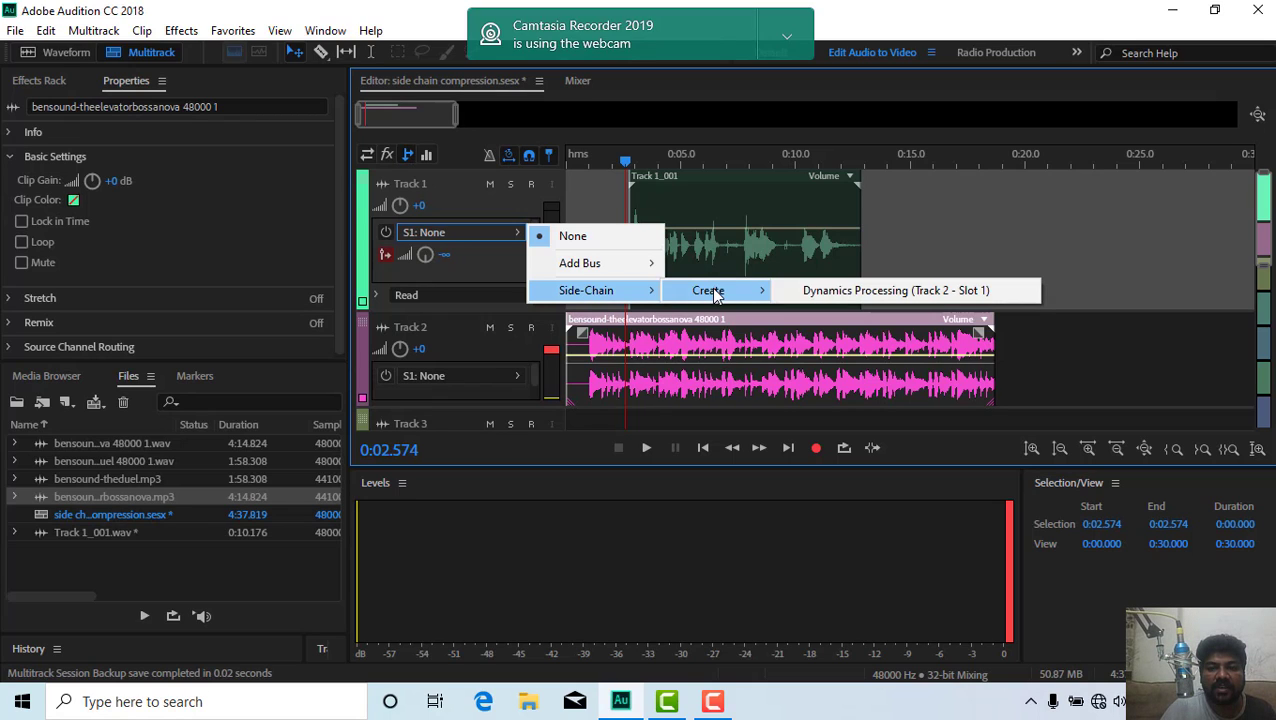
click(884, 291)
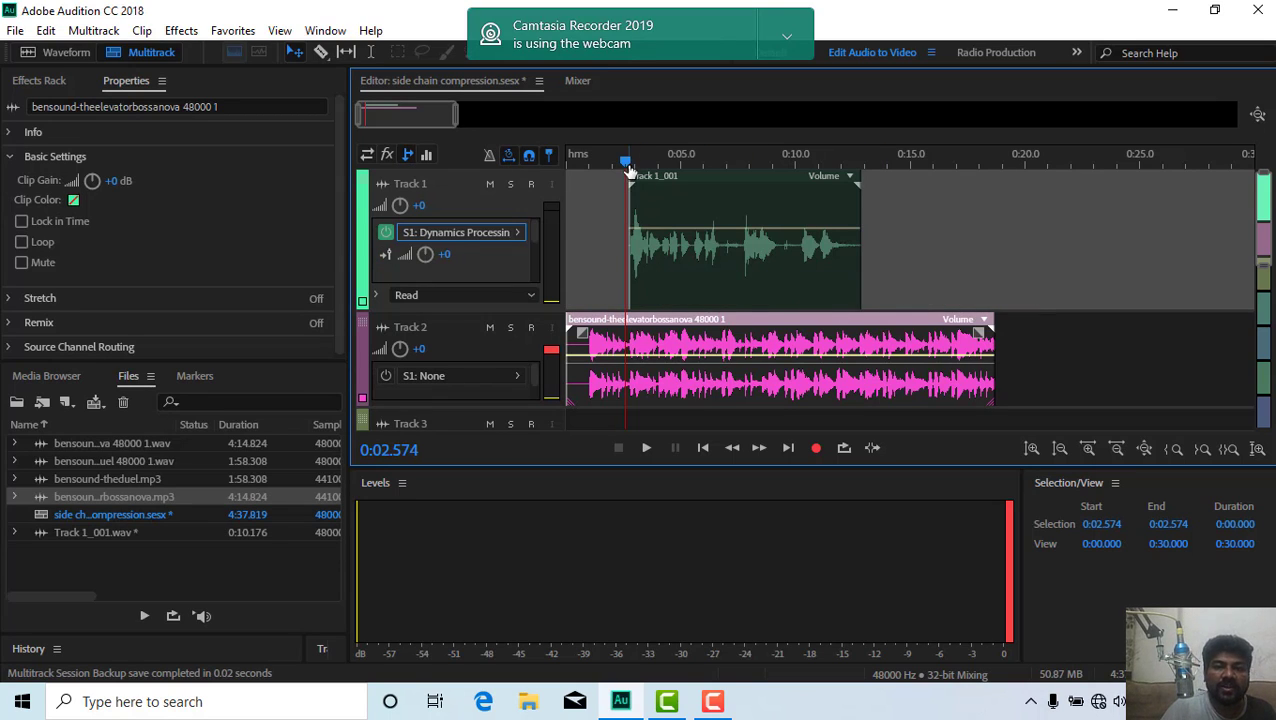
Step: Play the session from 0:00.204 through the end of the voice clip to check the side-chain ducking
drag(625, 158, 613, 158)
click(582, 178)
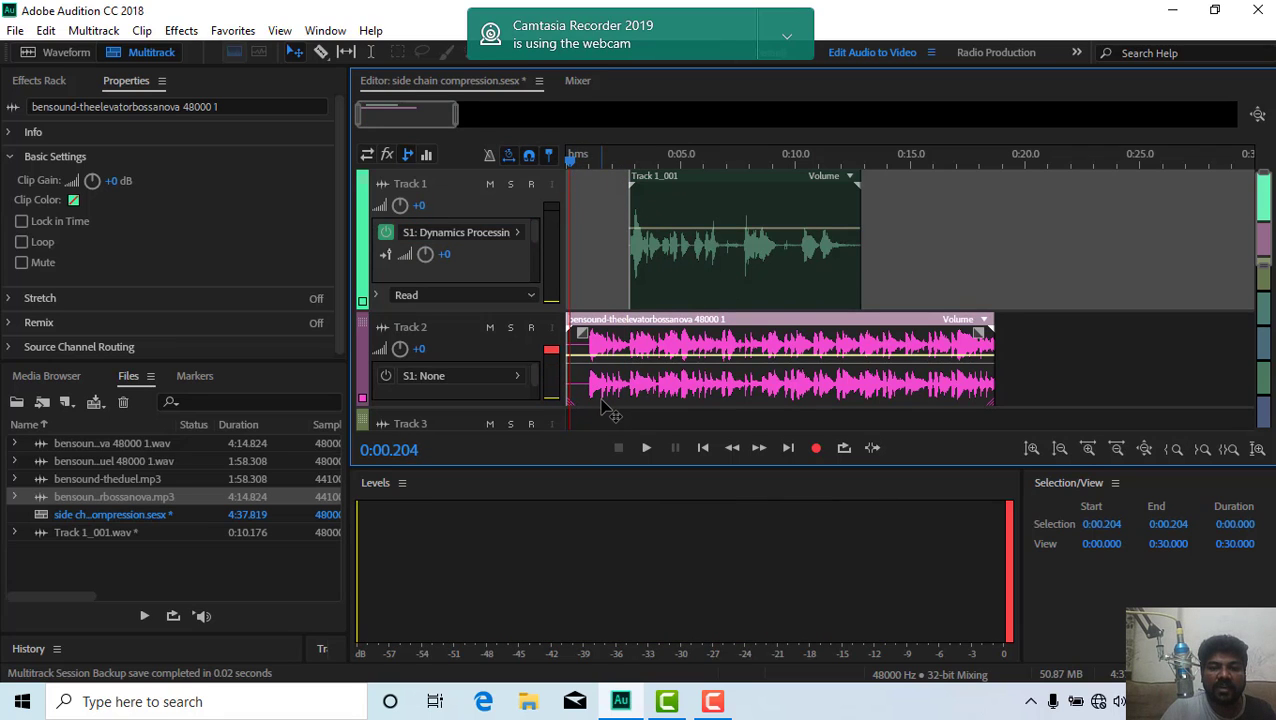
key(space)
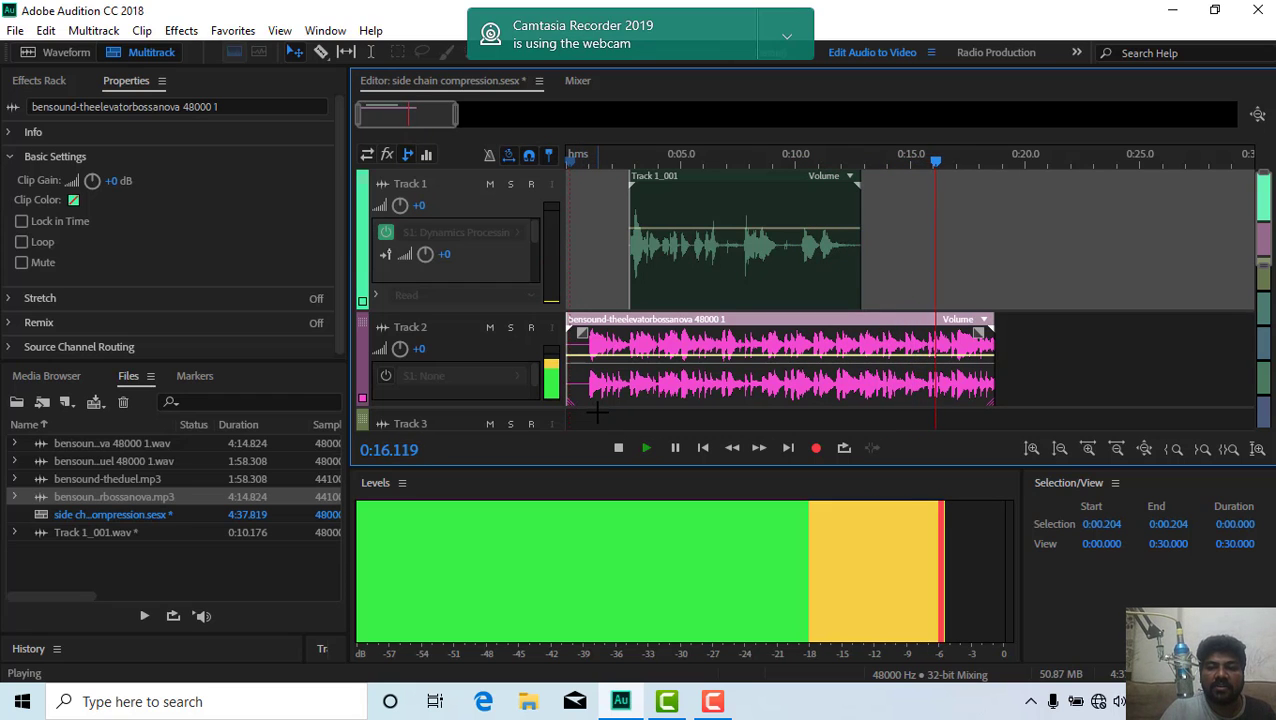
key(space)
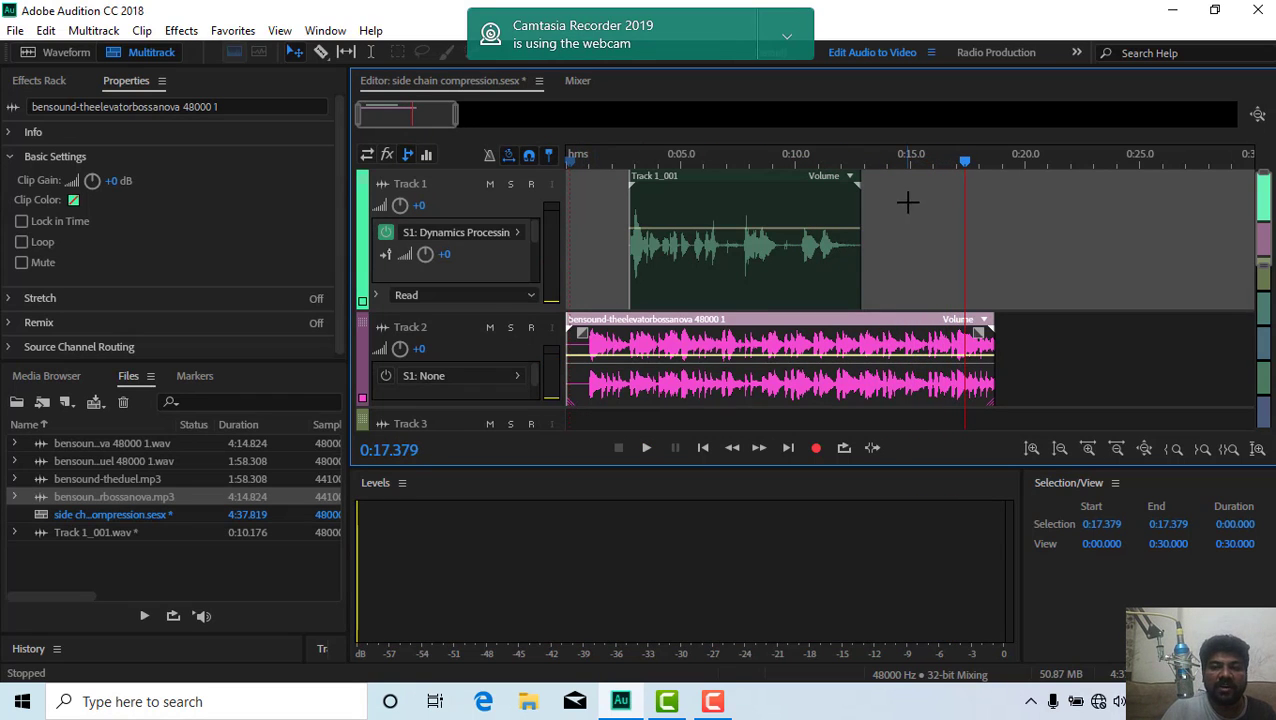
Step: Play the session from the very start with the Mixer showing to watch the track levels
drag(968, 164, 621, 191)
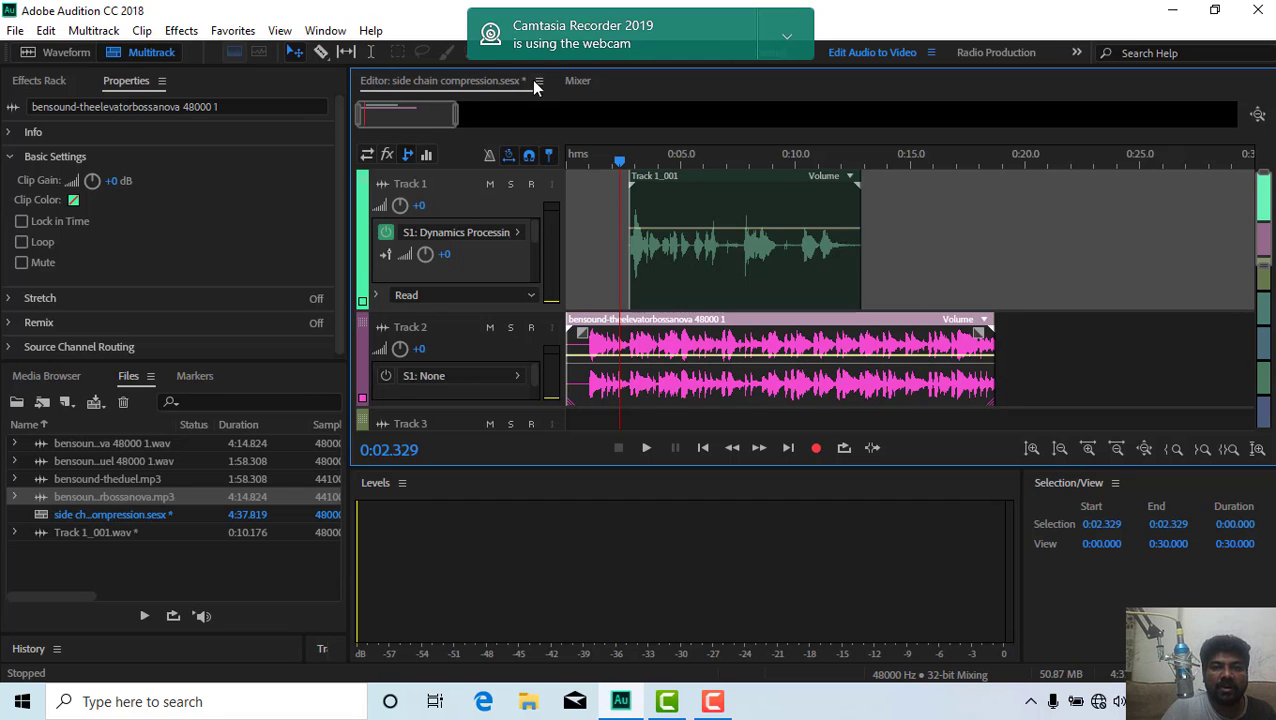
click(577, 81)
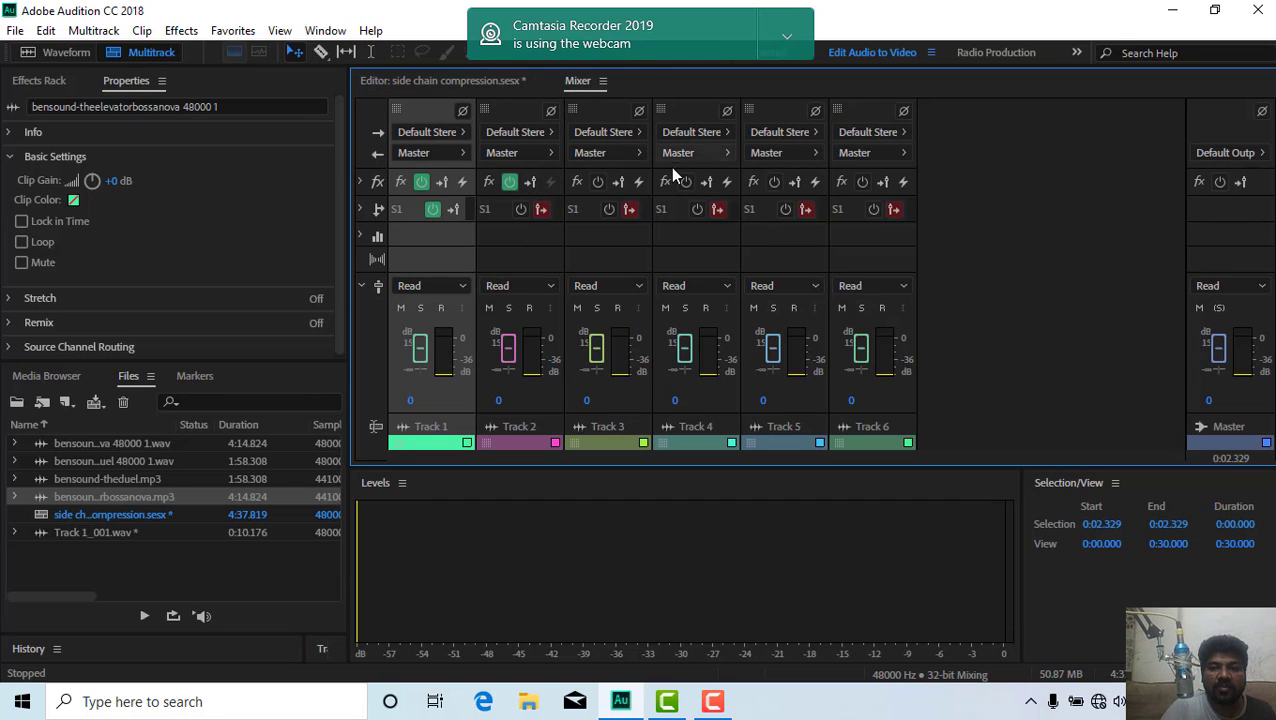
click(417, 80)
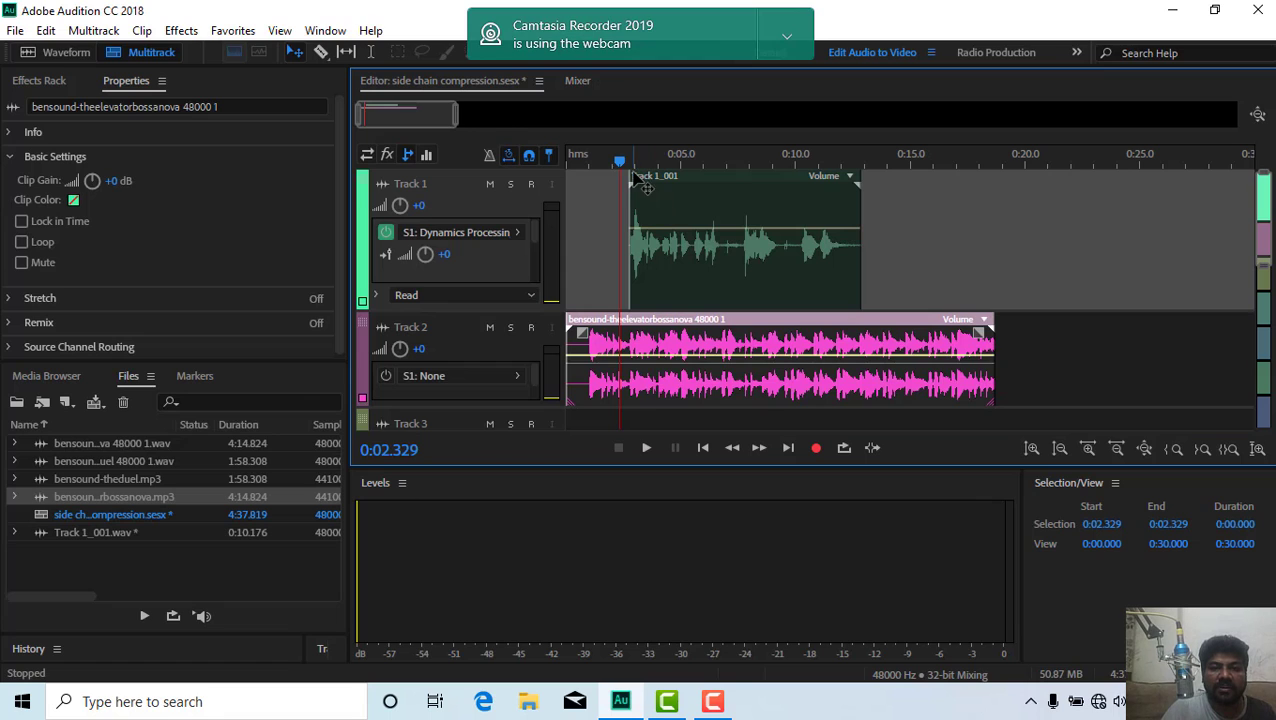
key(Home)
click(577, 81)
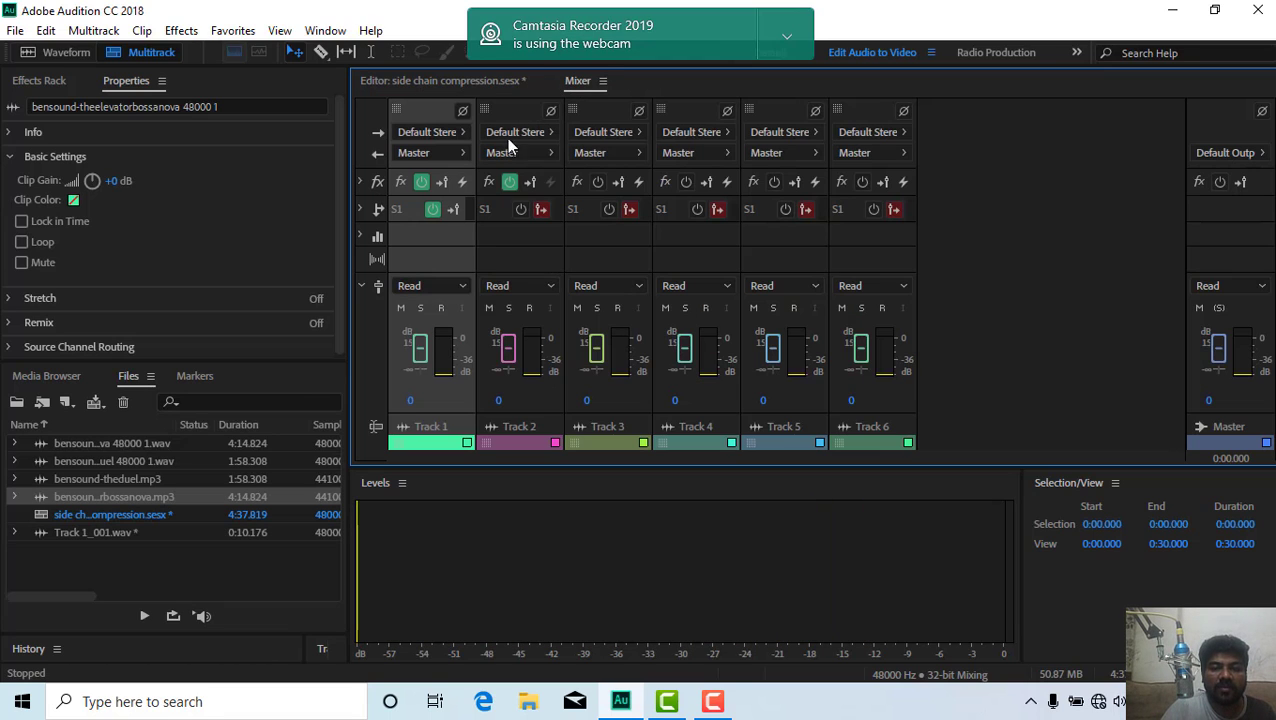
key(space)
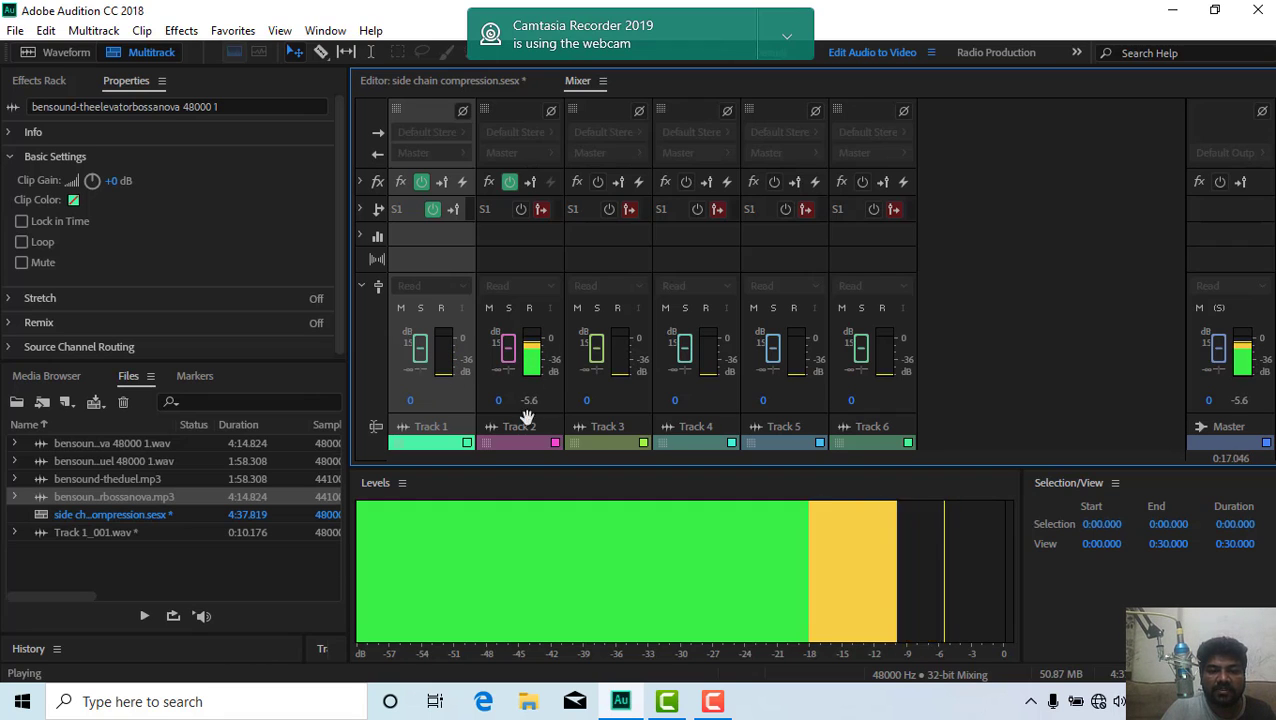
Step: Enlarge the Mixer area, return to the Editor view, and stop playback with the playhead at 0:00.151
drag(493, 466, 494, 588)
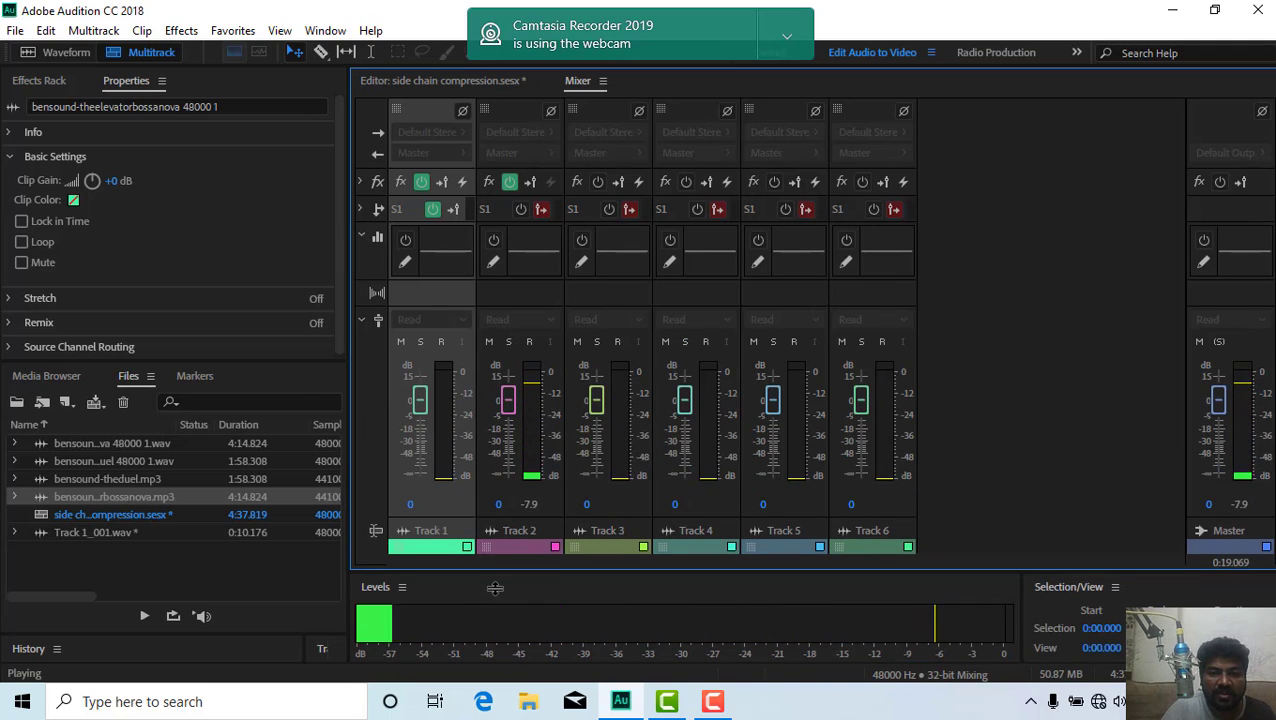
click(468, 82)
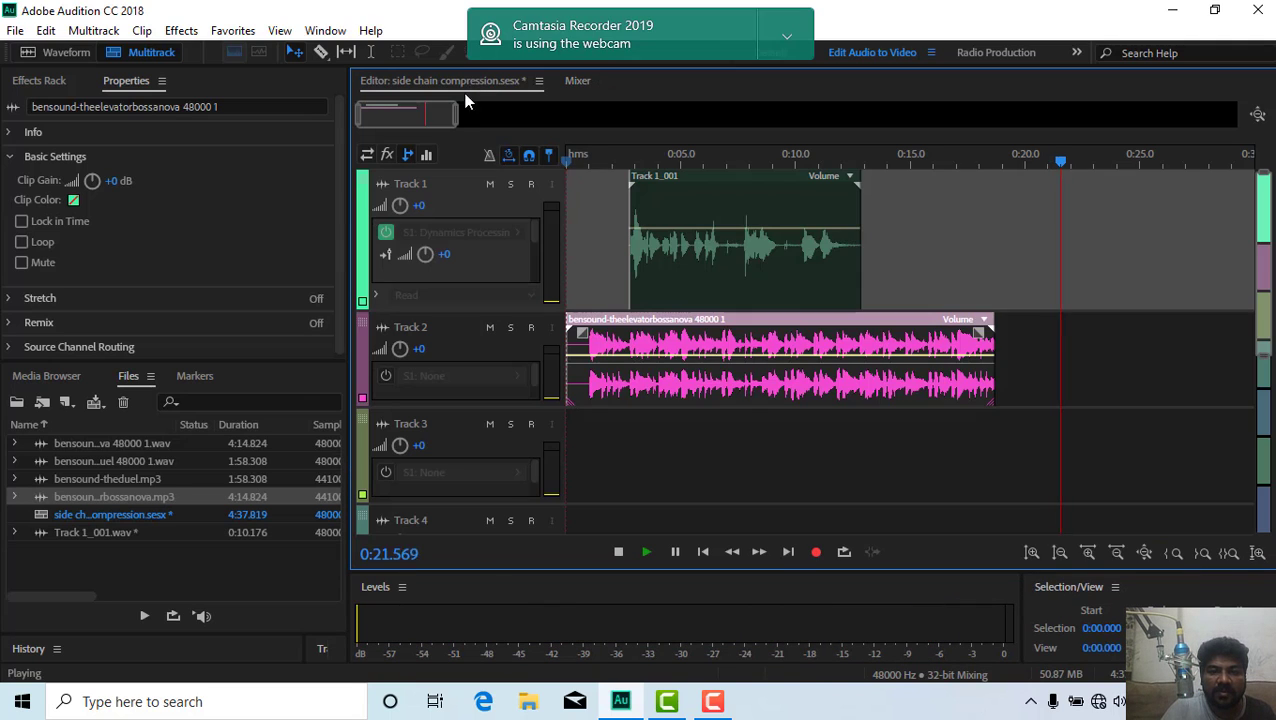
click(612, 166)
click(566, 245)
key(space)
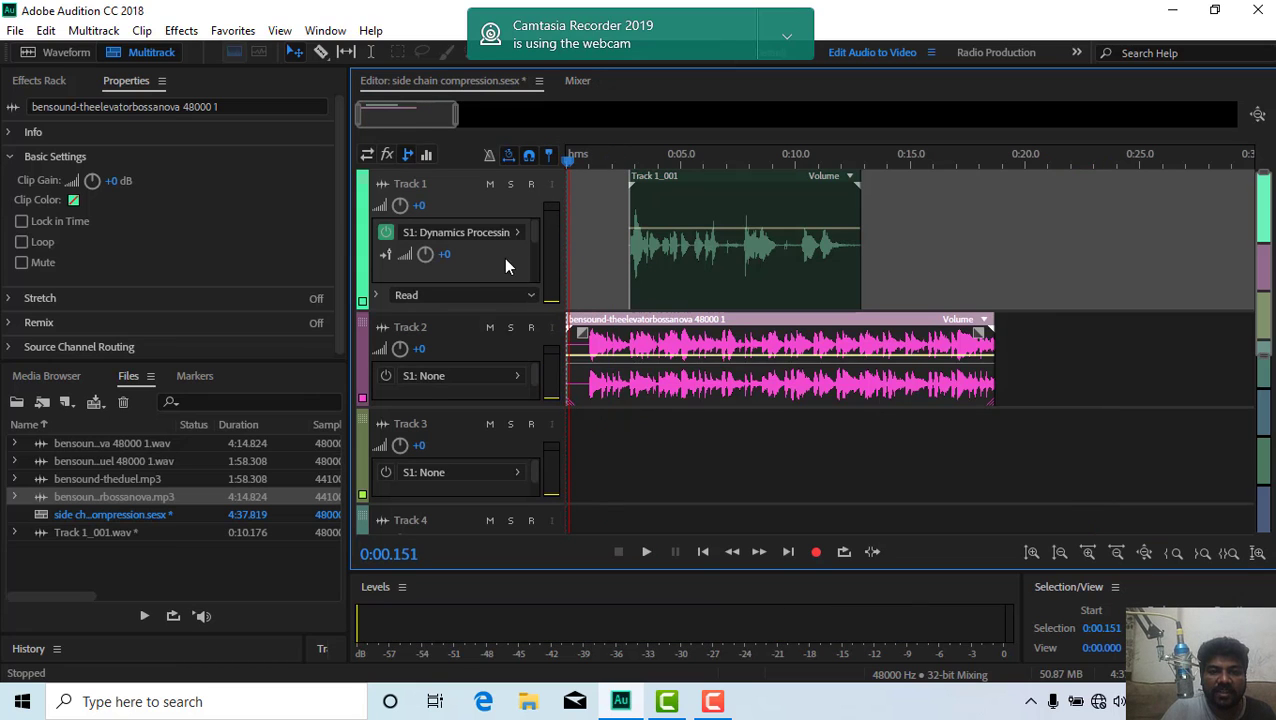
Step: Look at Track 2's send choices without changing them, and reduce Track 1's height slightly
click(466, 375)
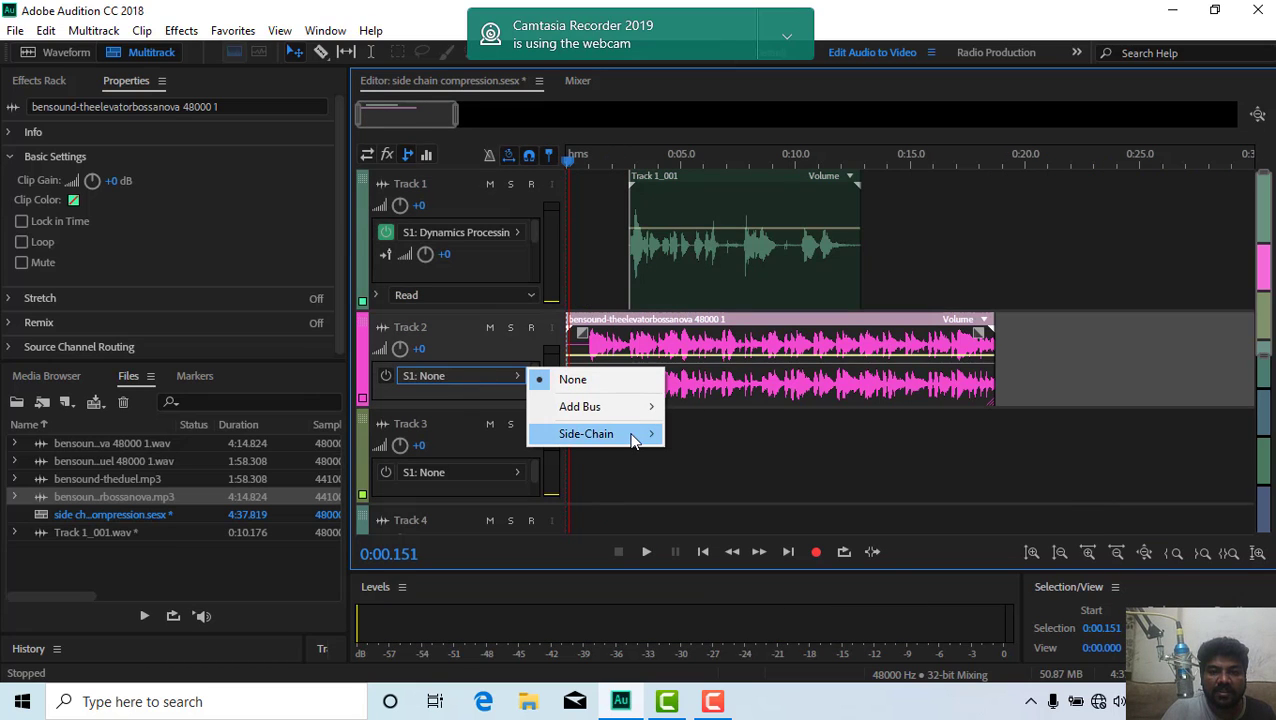
click(438, 328)
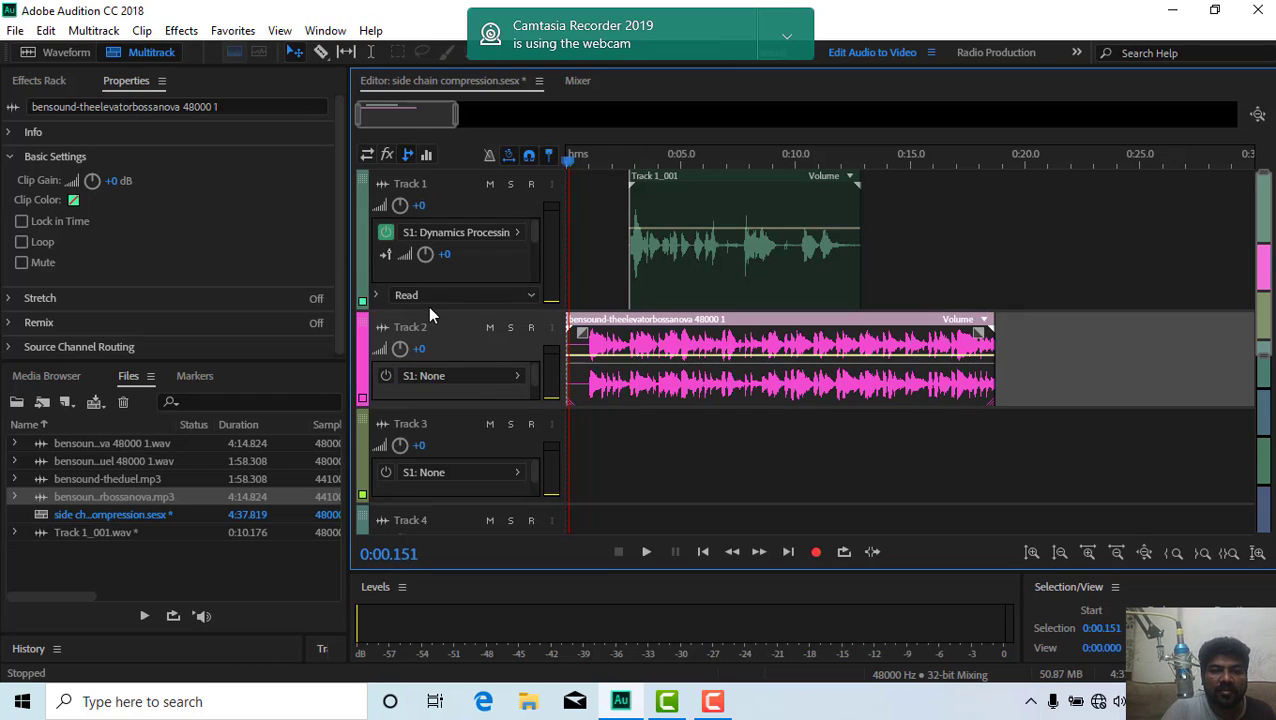
drag(449, 310, 449, 290)
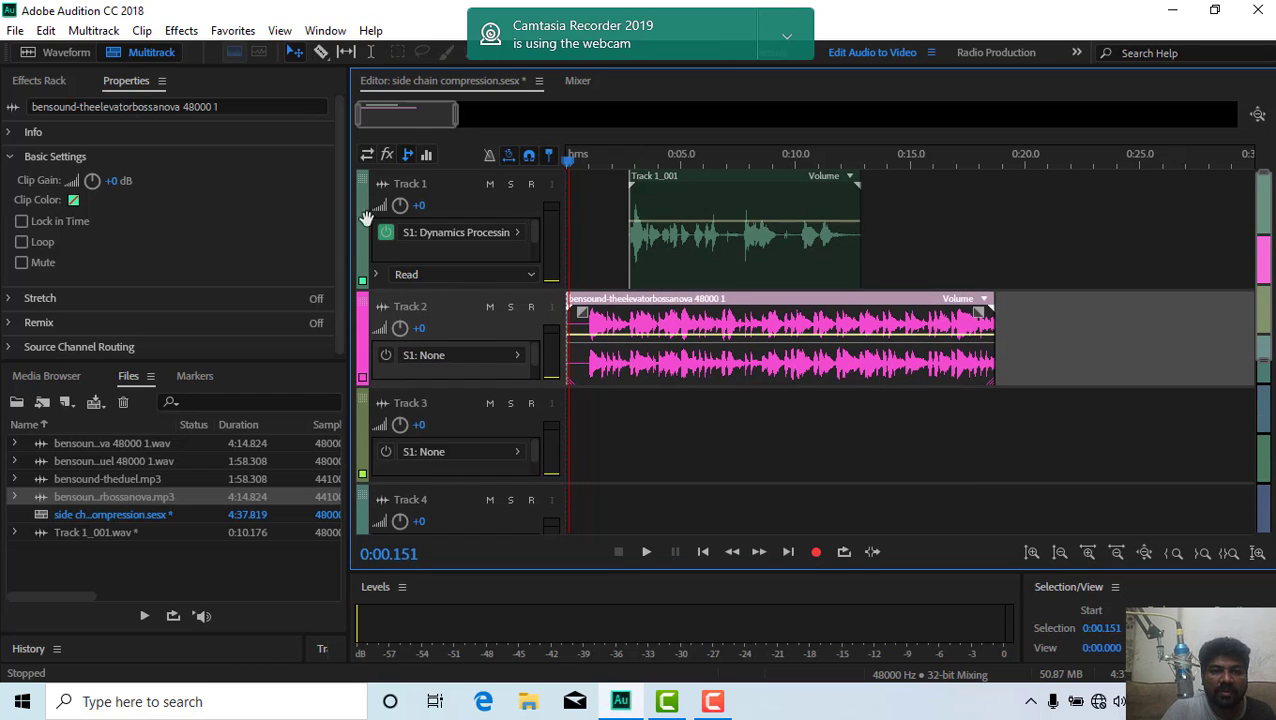
Step: Show the tracks' effect slots and replace Track 2's first-slot effect with a fresh Dynamics Processing effect
click(388, 155)
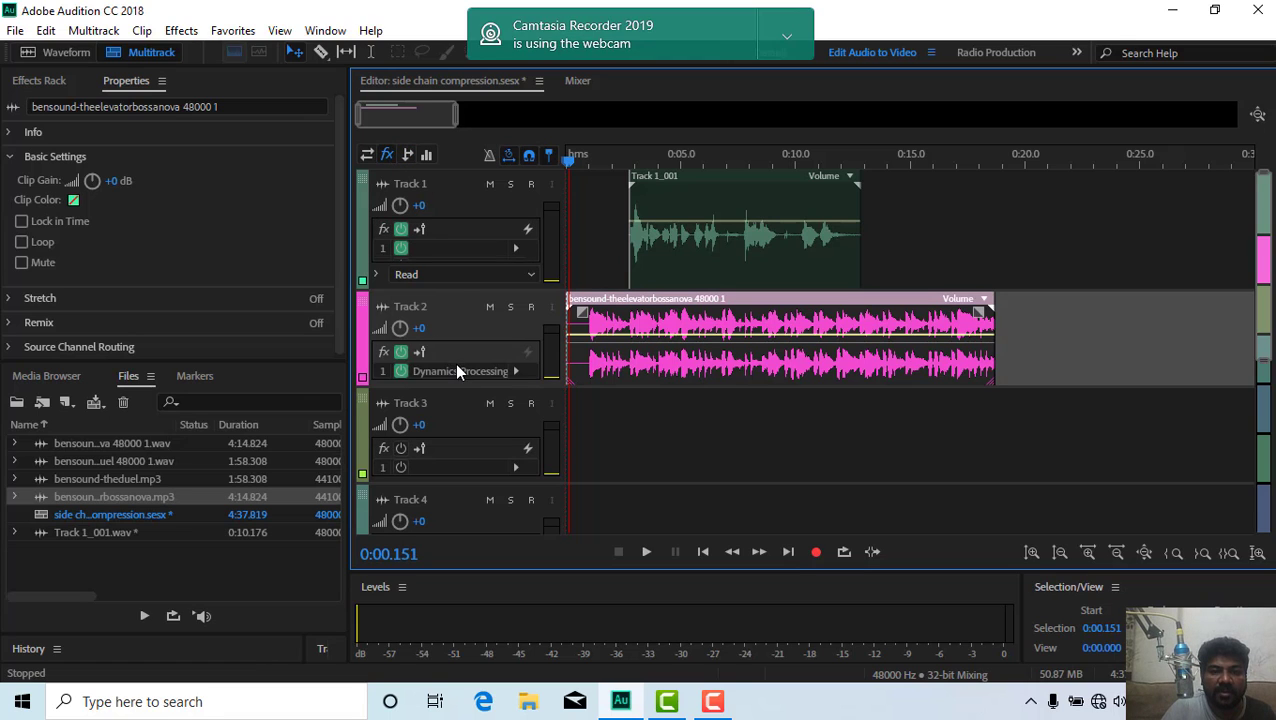
click(517, 370)
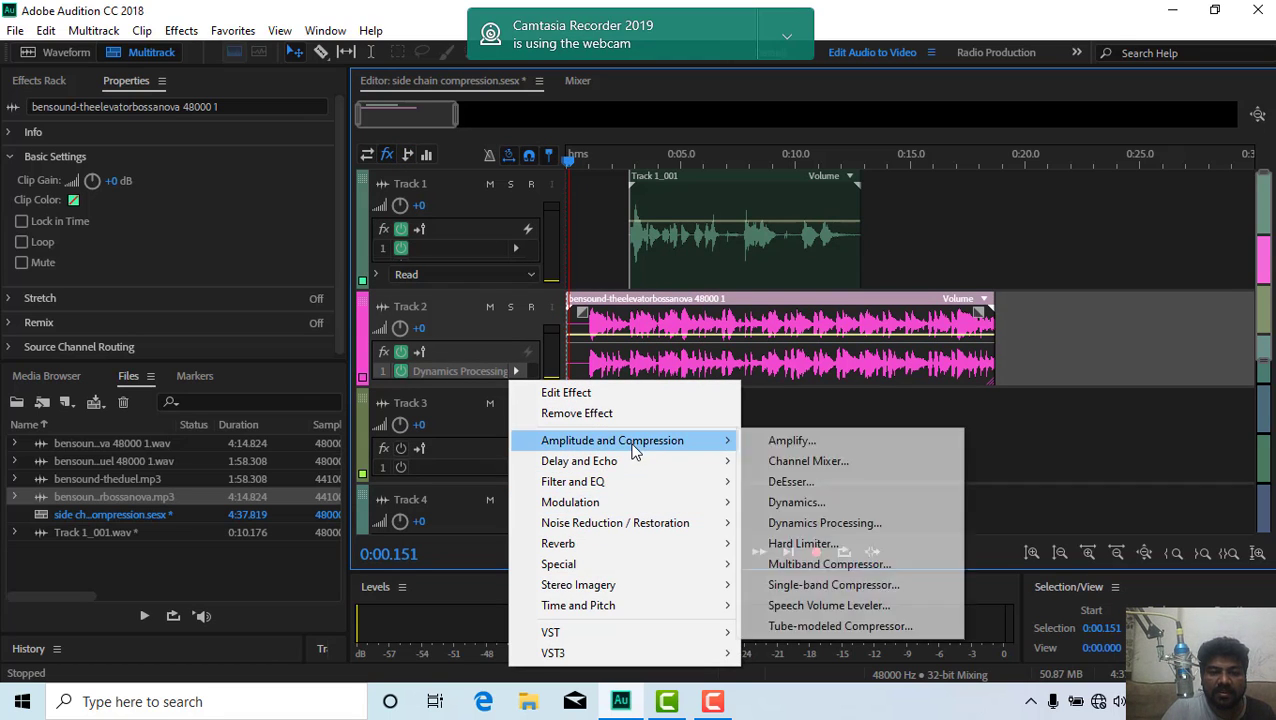
mouse_move(645, 449)
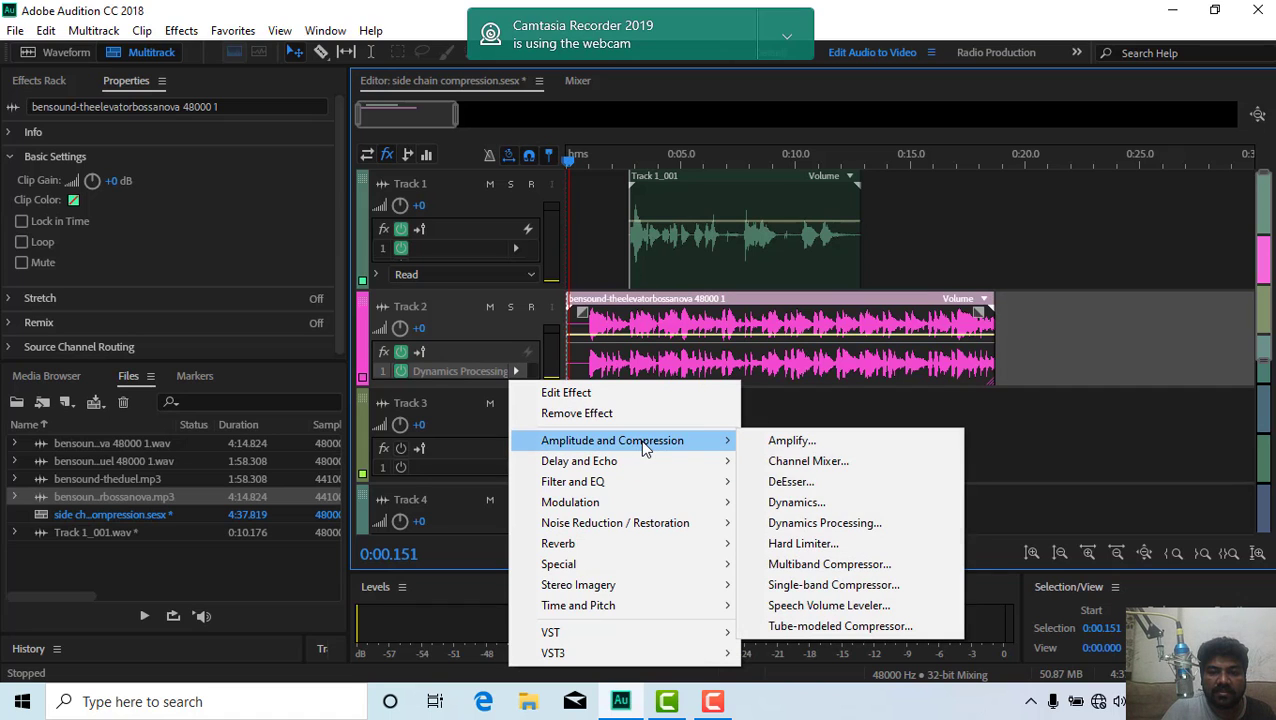
click(826, 523)
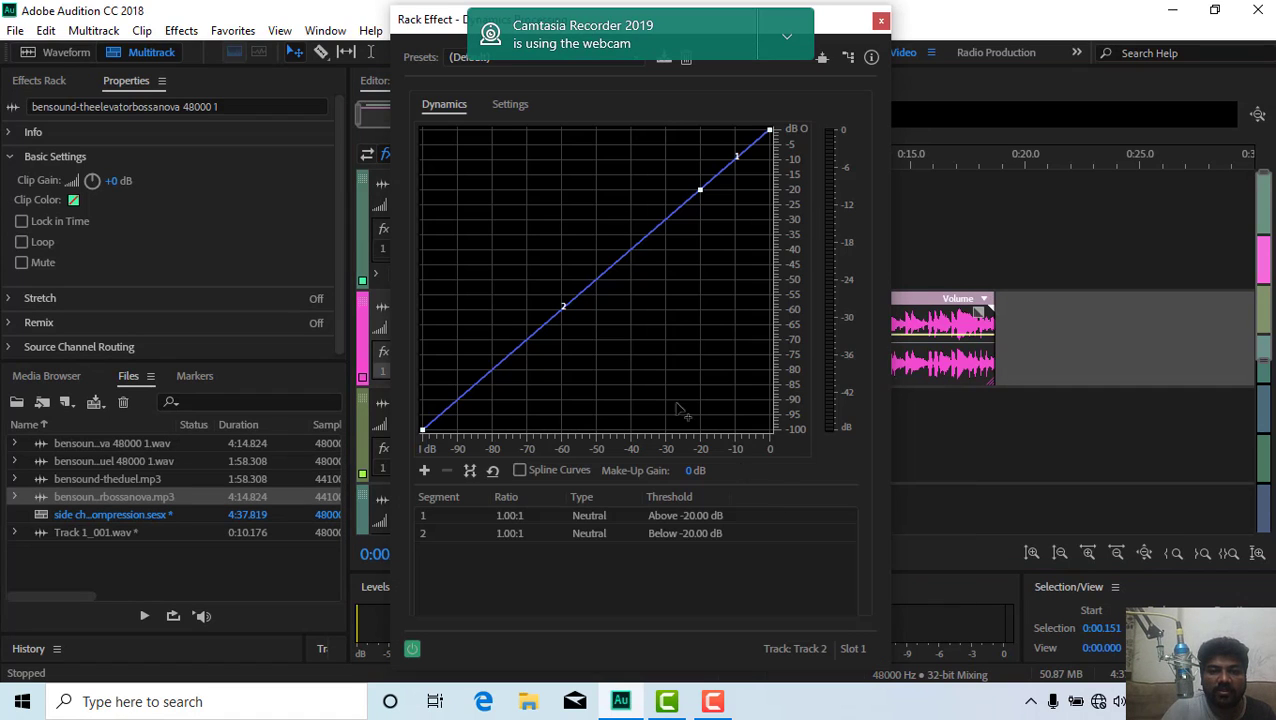
Step: Load the Soft Limit -24dB preset in Track 2's Dynamics Processing and set the gain processor's output gain to -8.2 dB
click(495, 58)
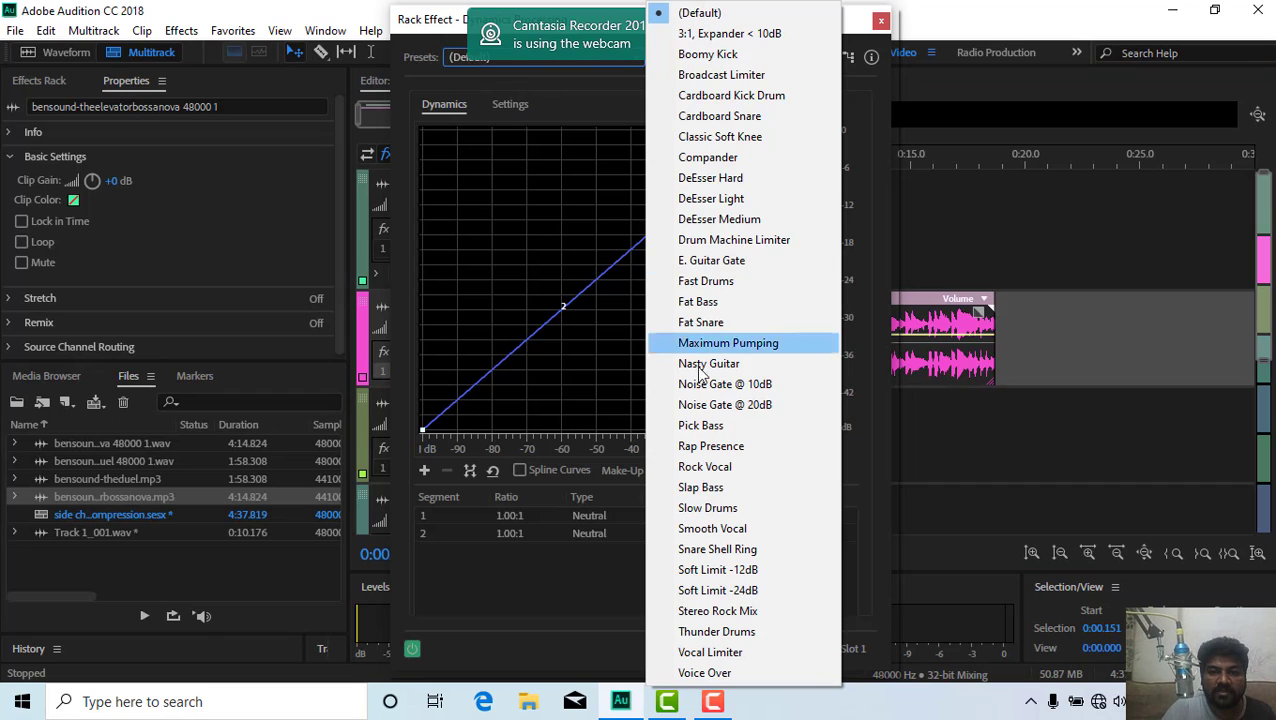
click(705, 590)
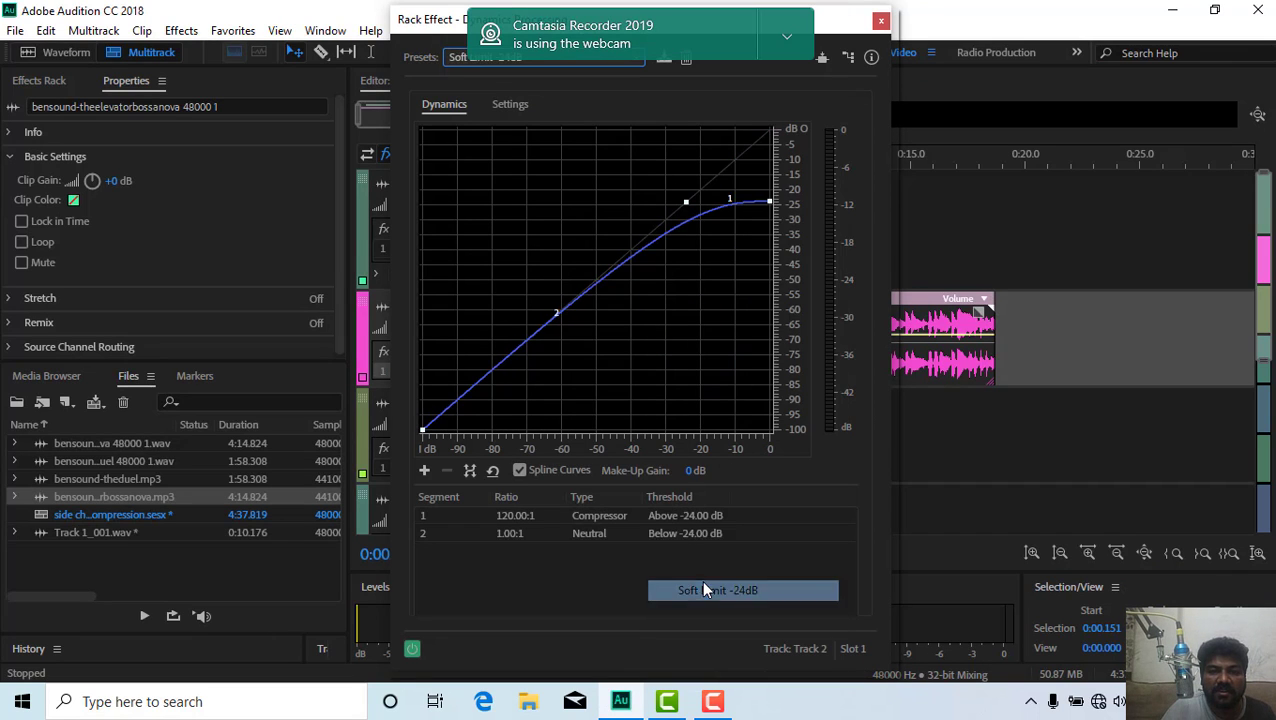
click(511, 106)
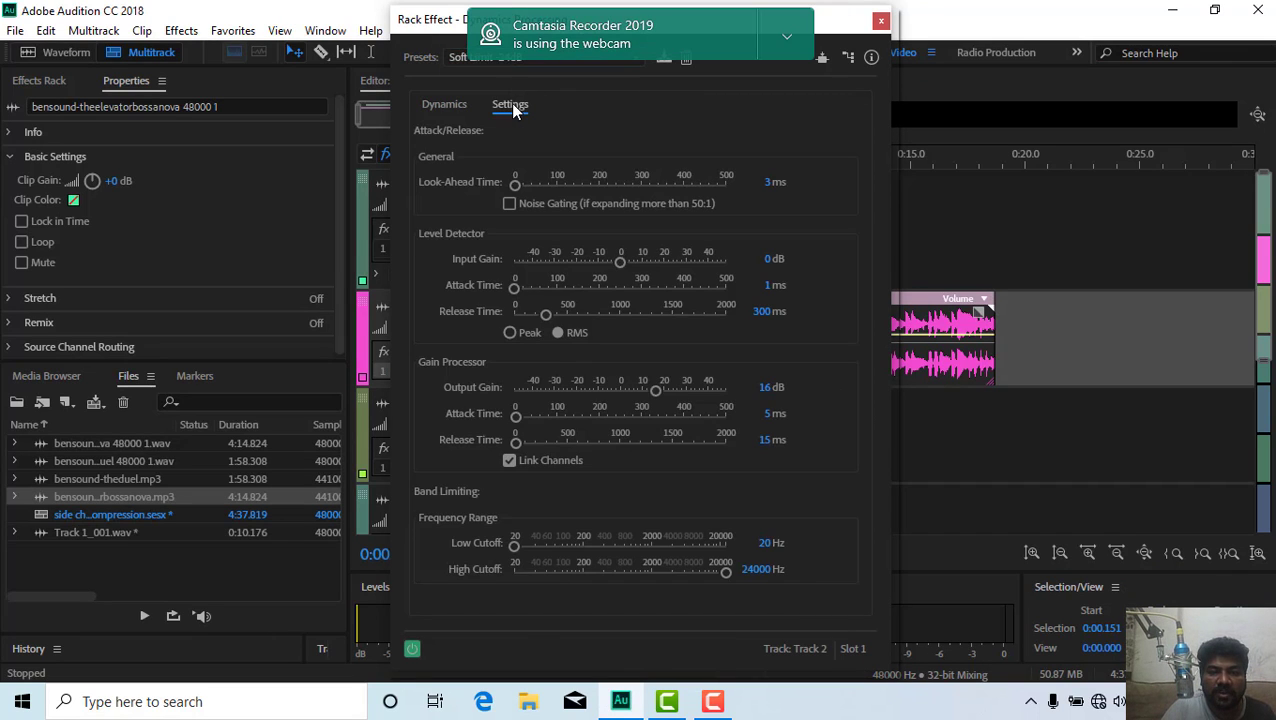
drag(656, 397, 611, 400)
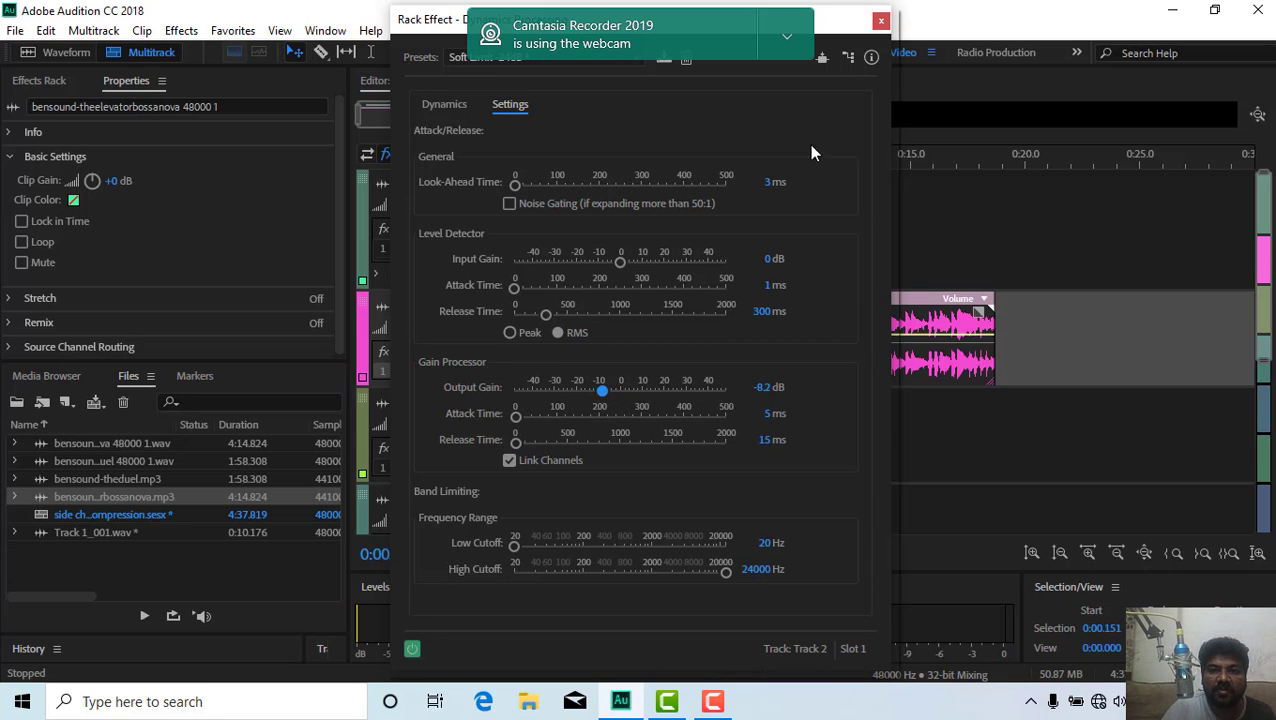
Step: Close Track 2's effect settings and play the session from 0:00.151 into the voice clip, stopping at about 7.8 seconds
click(880, 21)
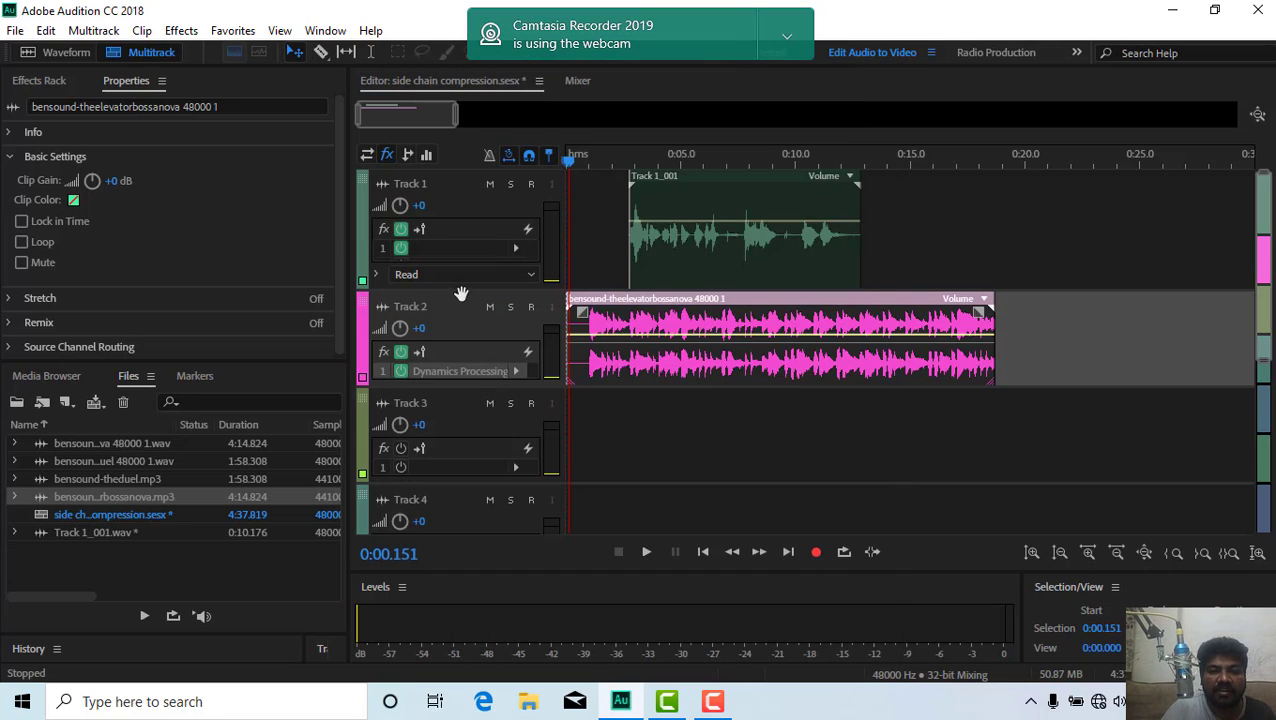
click(465, 250)
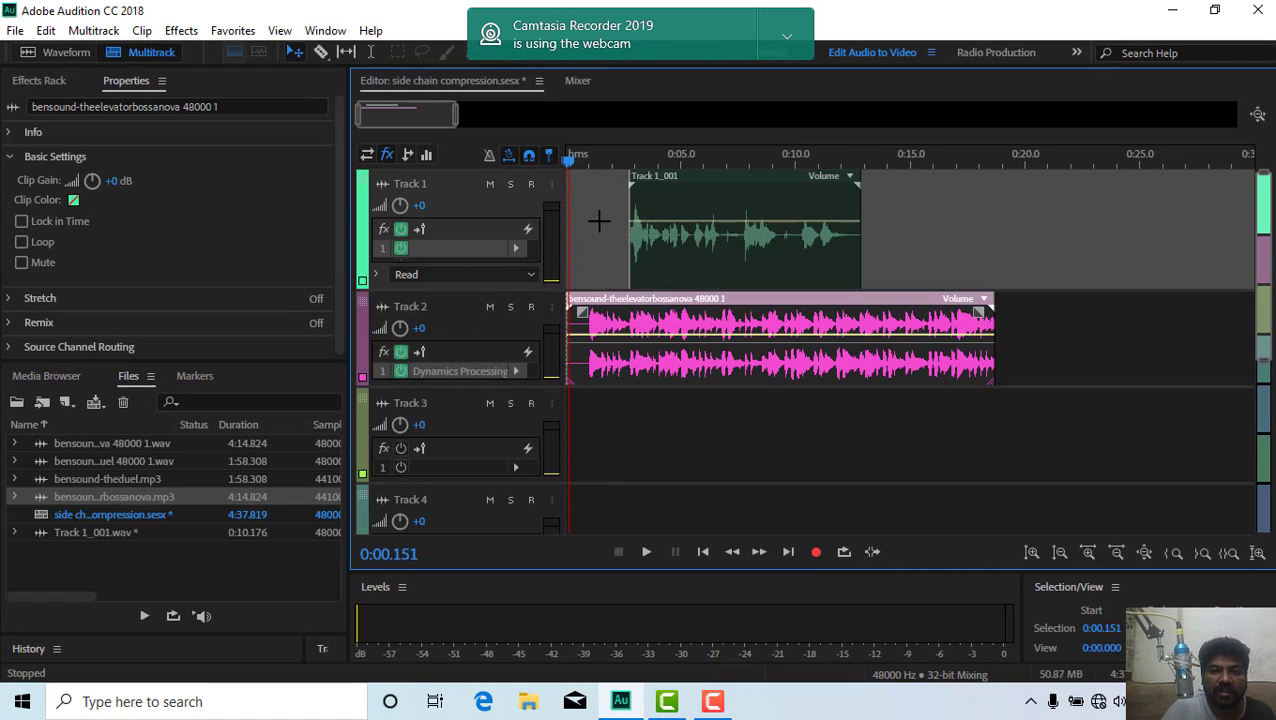
key(space)
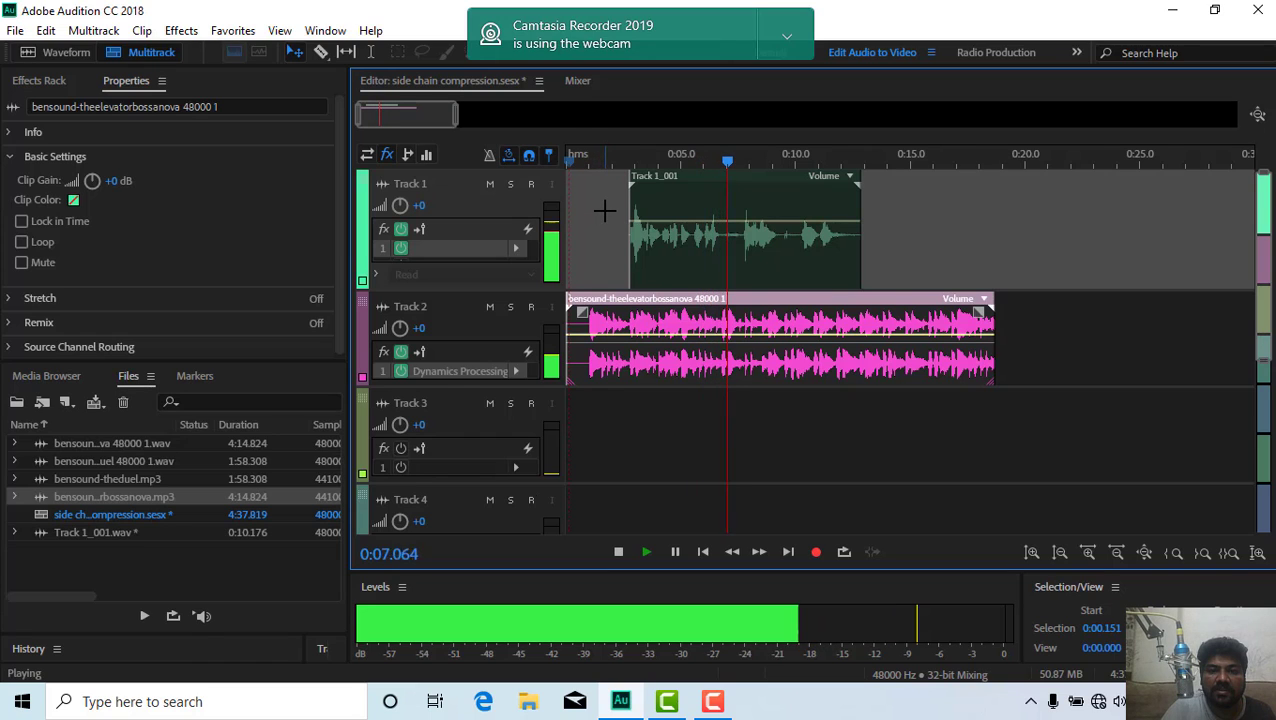
key(space)
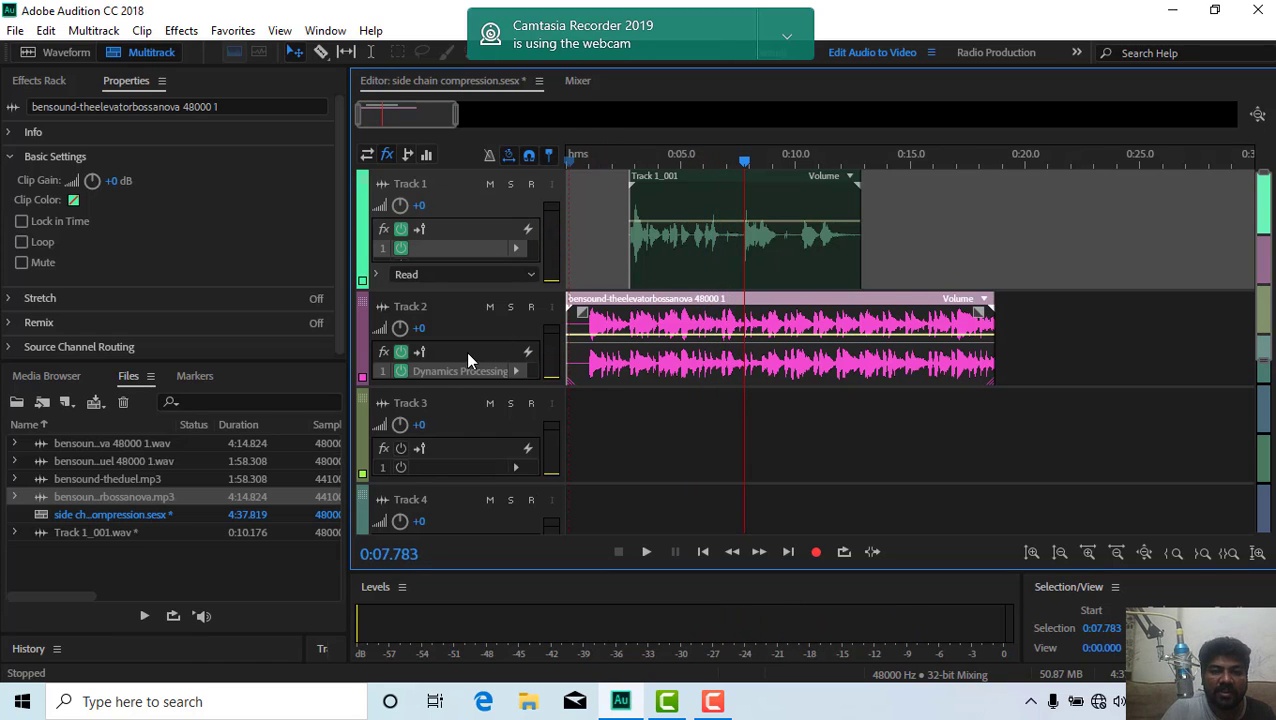
Step: Increase Track 2's height to show four effect slots and remove the Dynamics Processing effect from its first slot
drag(455, 388, 454, 464)
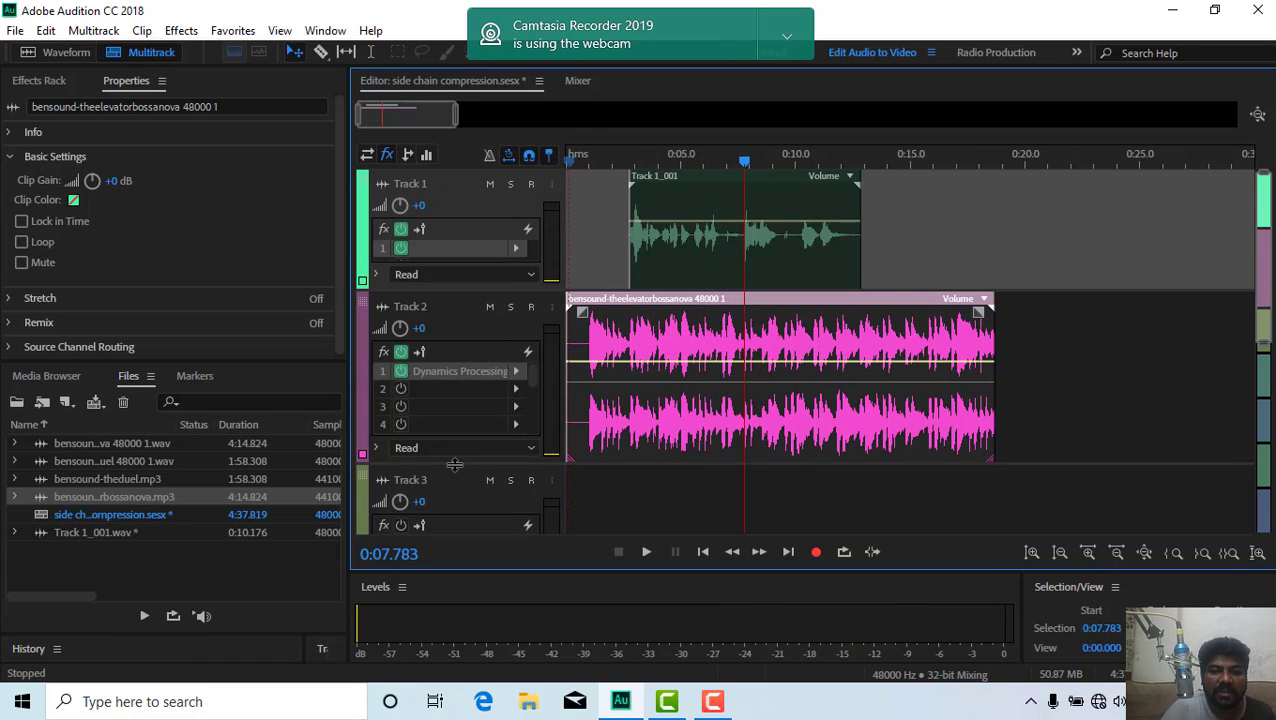
click(486, 372)
click(514, 371)
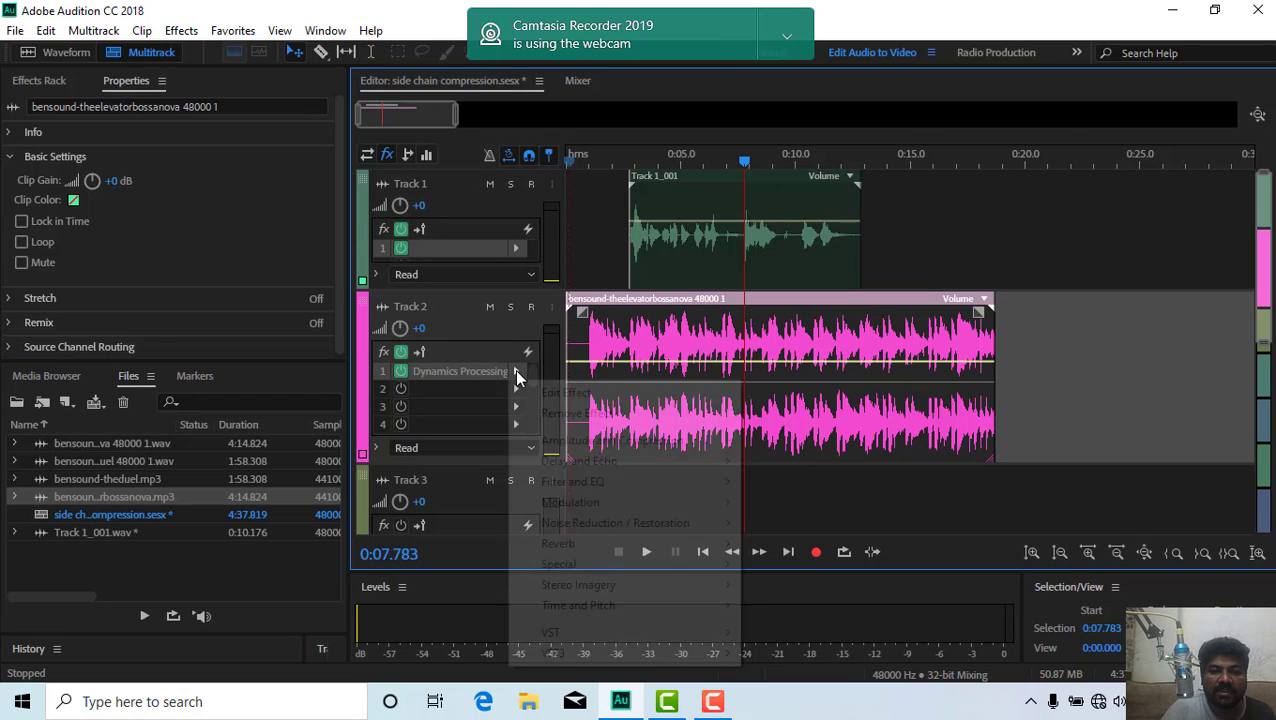
click(440, 418)
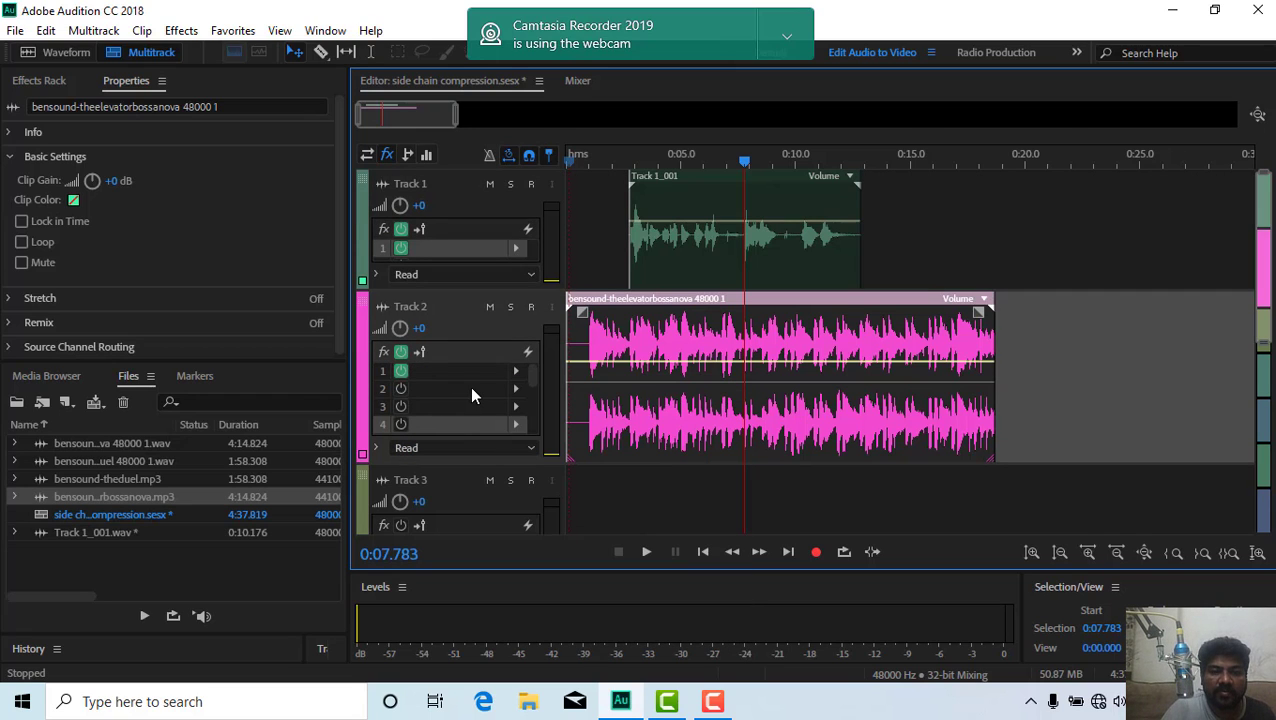
click(455, 371)
key(Delete)
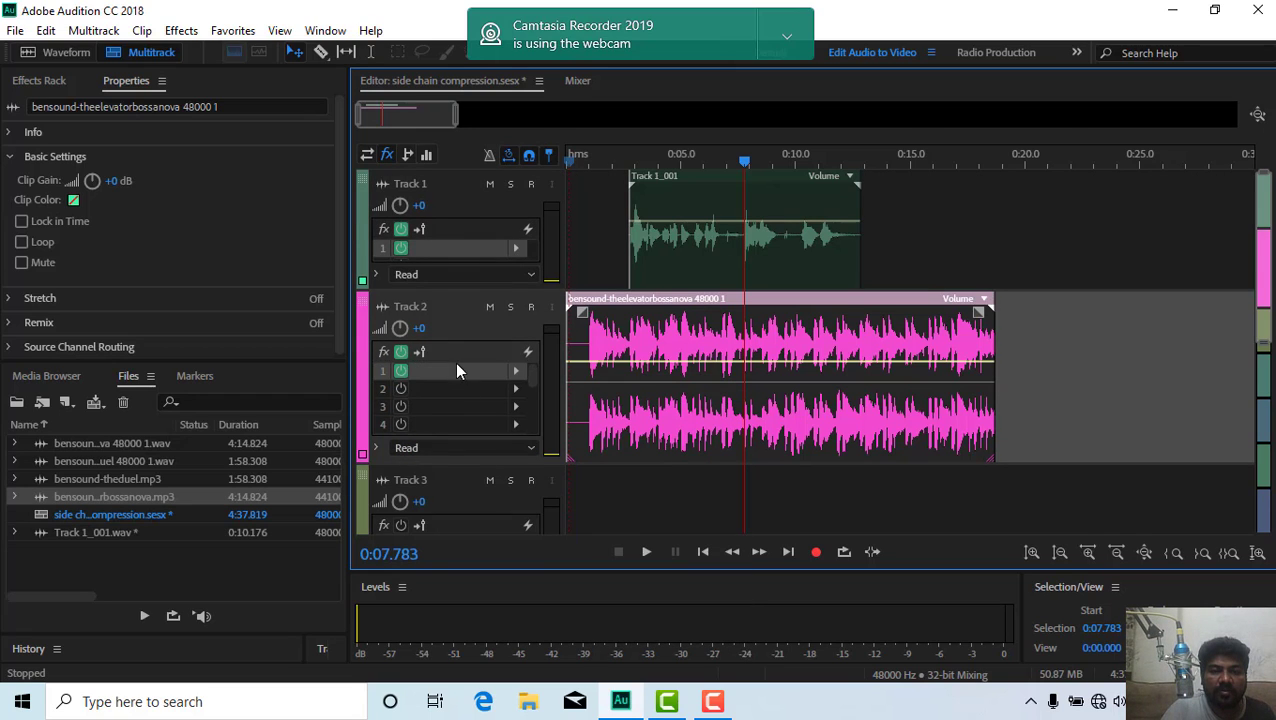
Step: Play a moment of Track 2's music without the effect, and return the playhead to 0:00.000
click(515, 371)
mouse_move(584, 440)
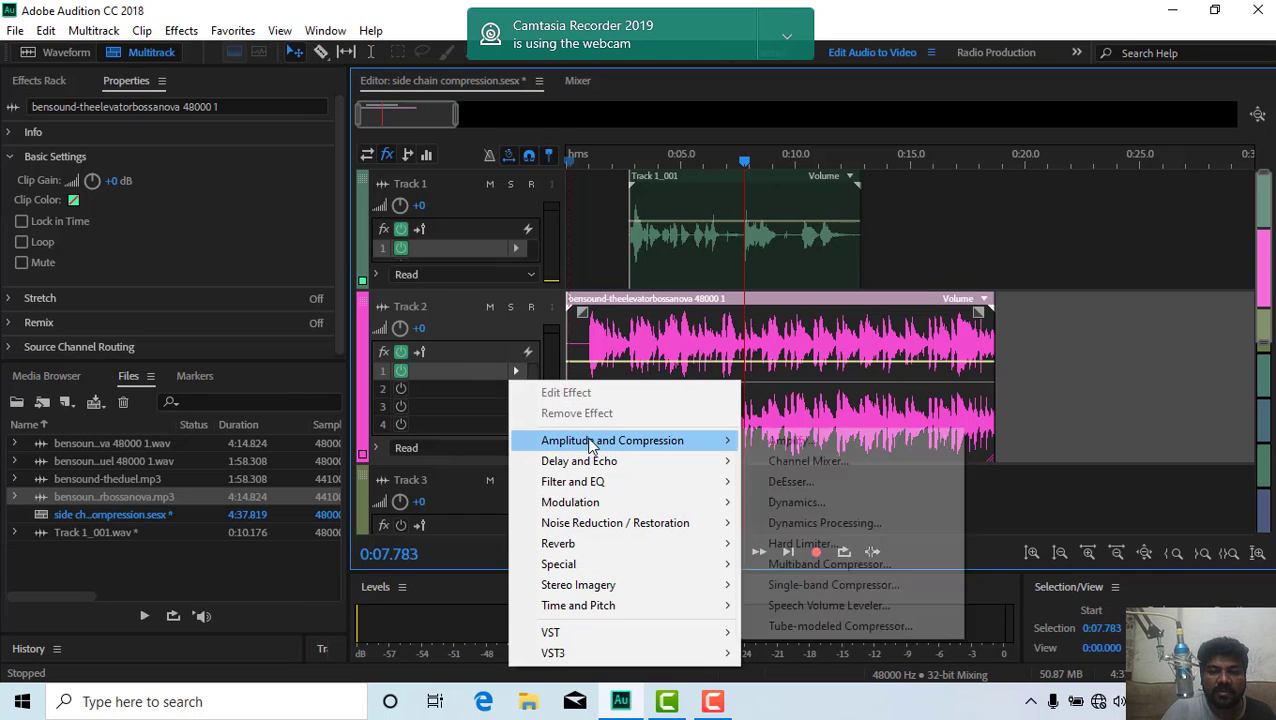
click(590, 163)
key(space)
key(space)
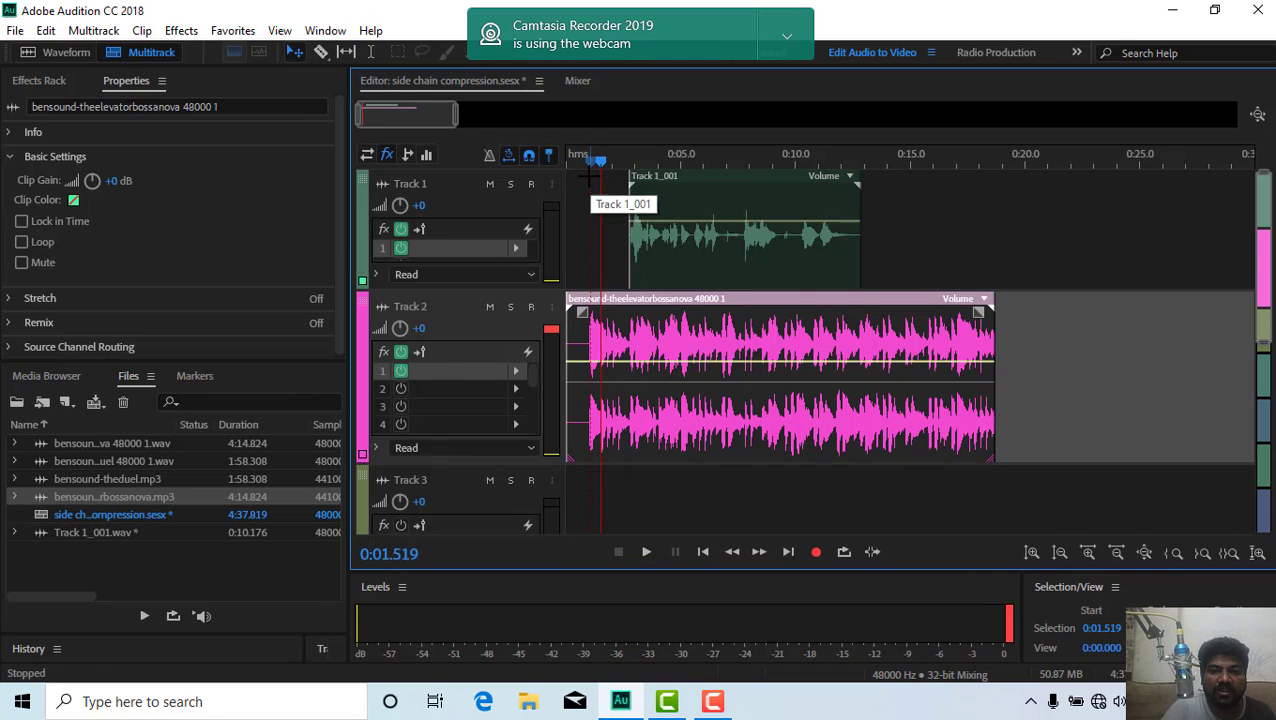
drag(598, 162, 541, 194)
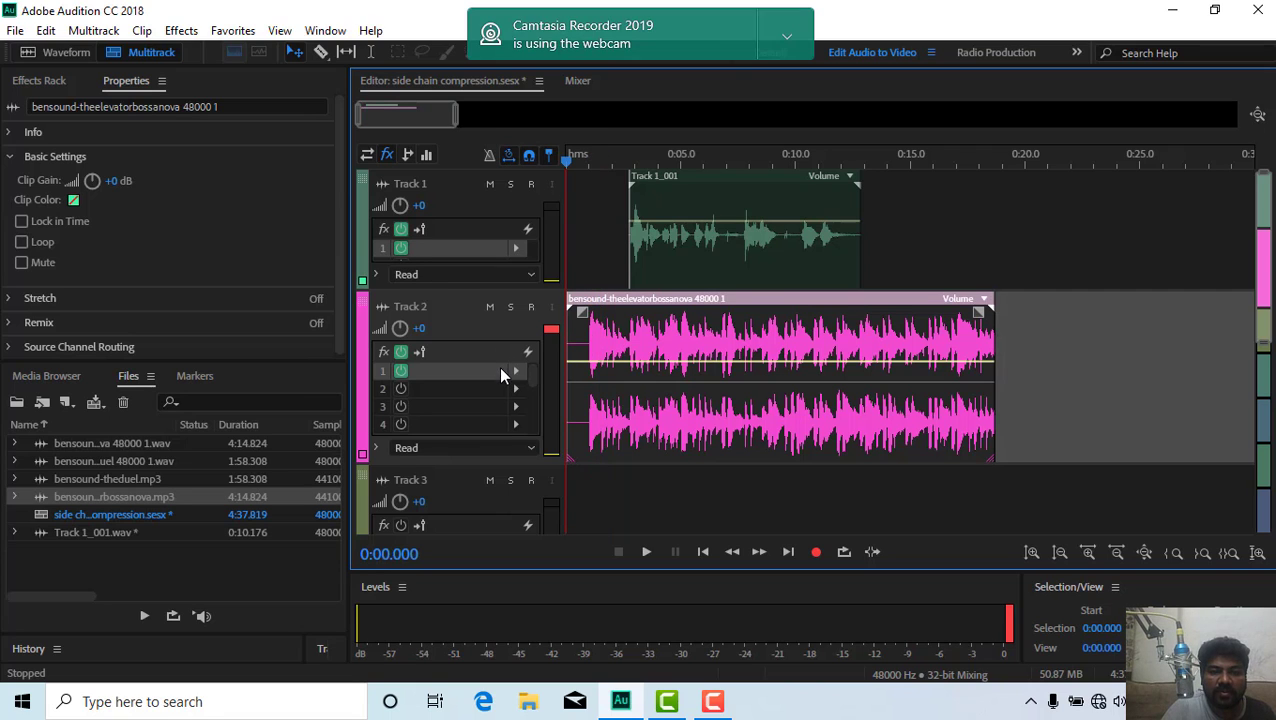
Step: Add a Dynamics Processing effect to Track 2's first slot and load the Soft Limit -24dB preset
click(516, 370)
mouse_move(634, 449)
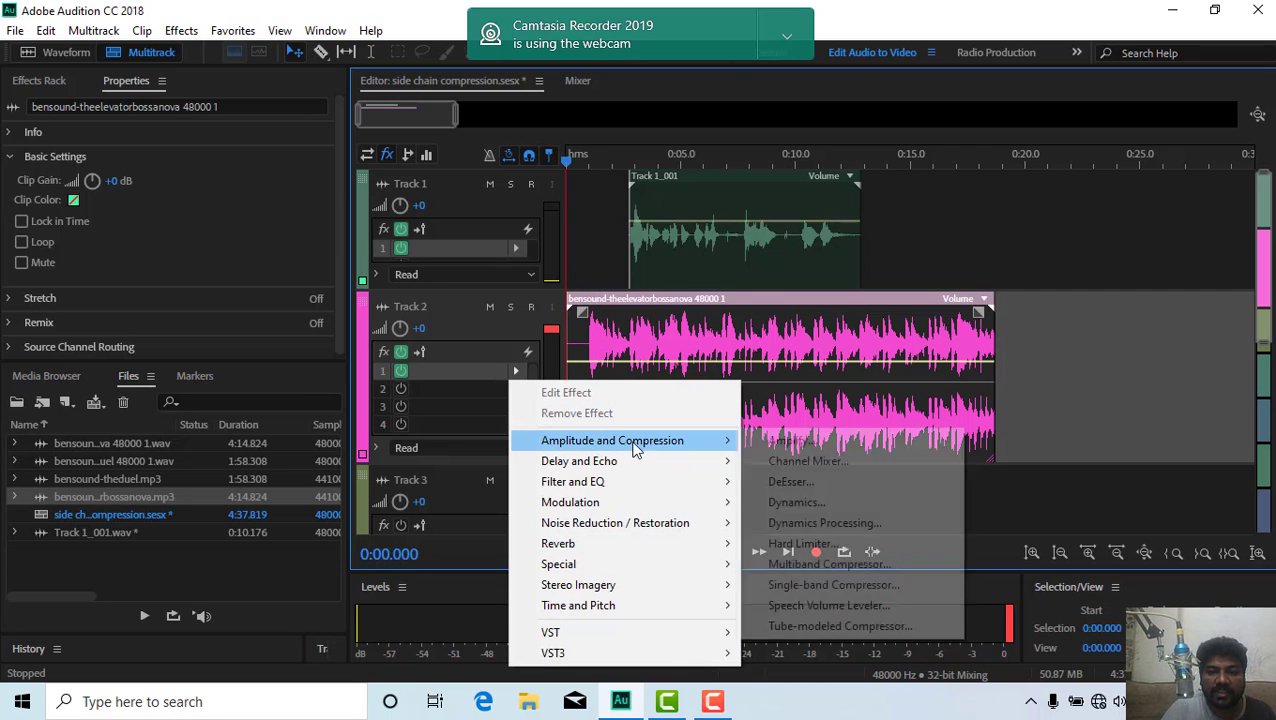
click(815, 522)
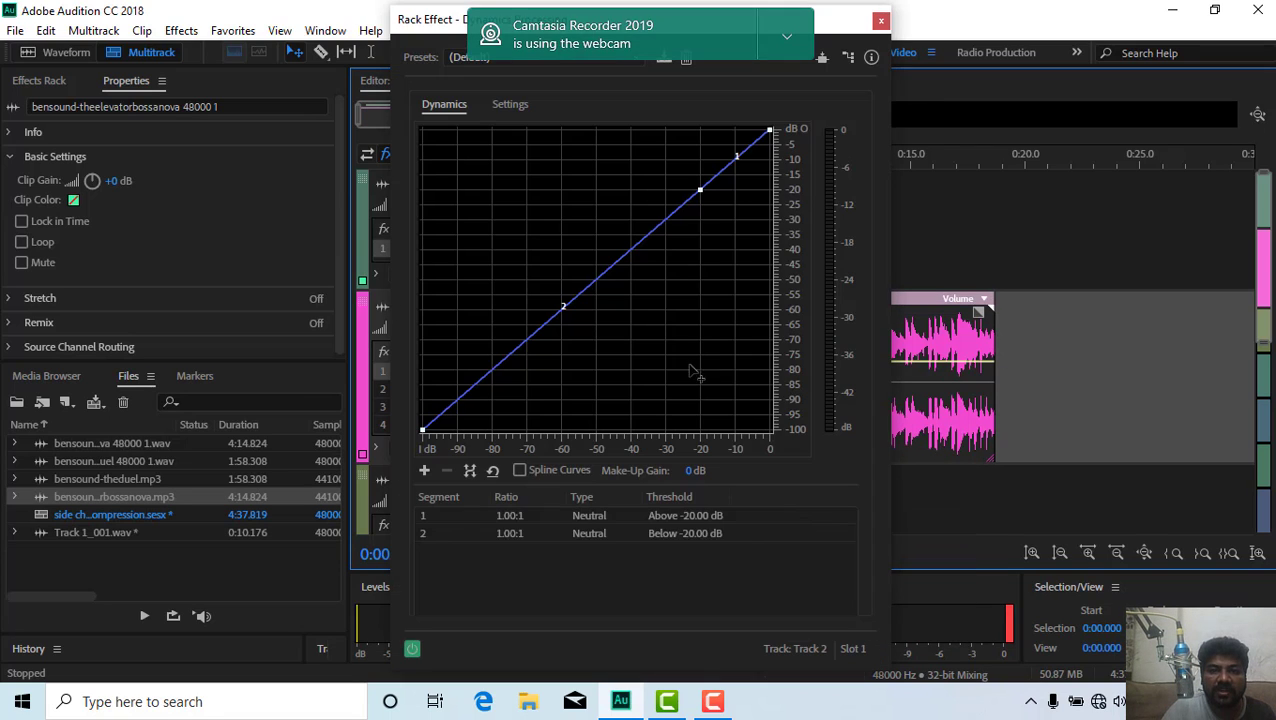
click(512, 60)
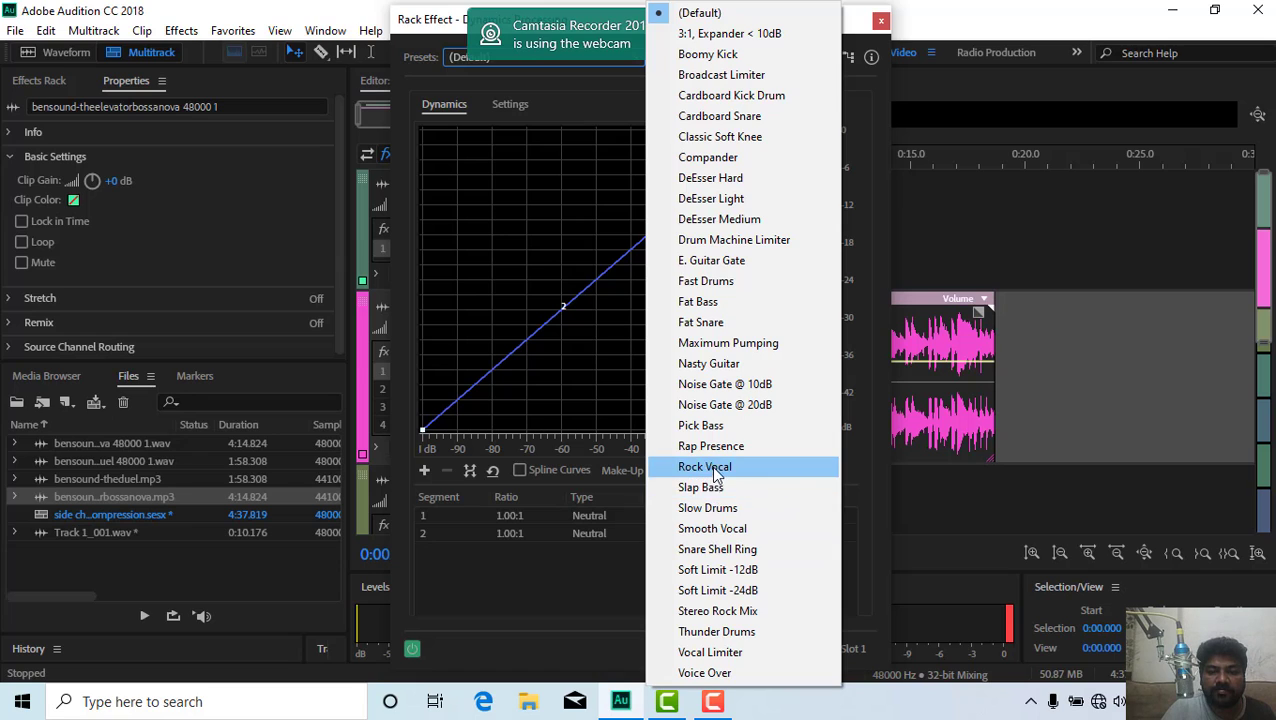
click(711, 588)
Step: Set the gain processor's output gain to -9.5 dB and the level detector's input gain to -6.8 dB
click(508, 108)
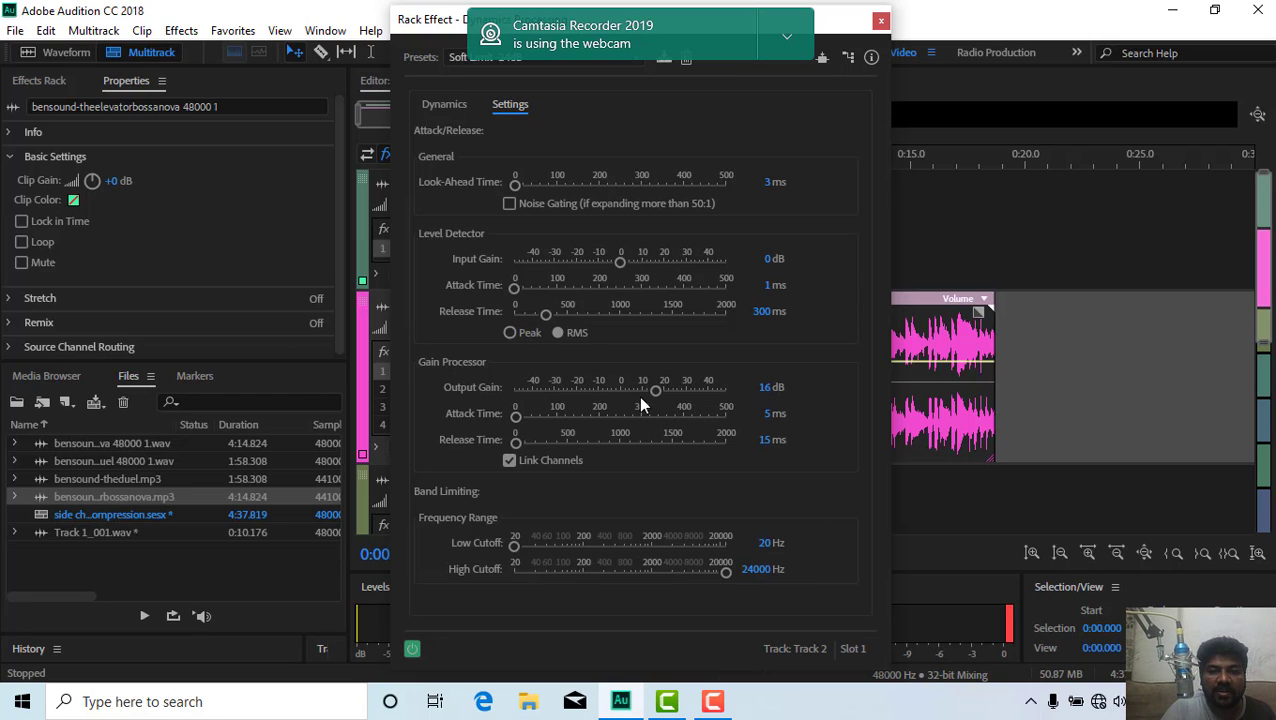
drag(652, 392, 625, 390)
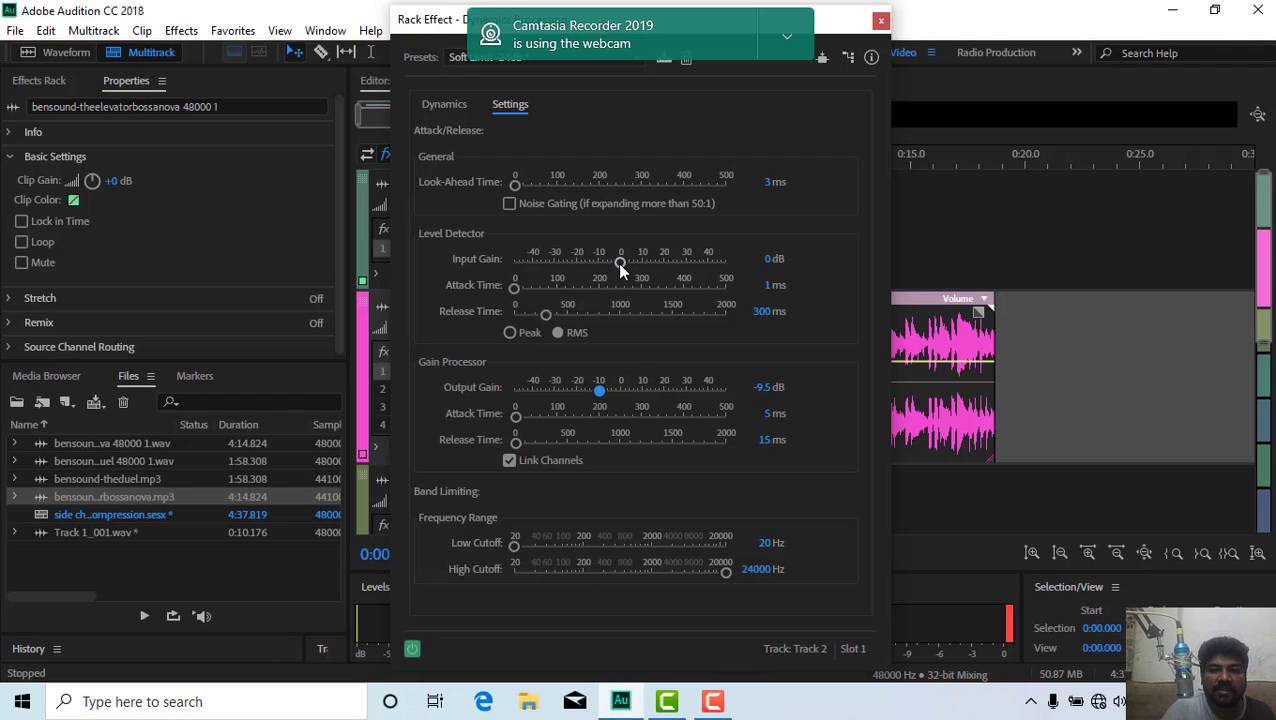
drag(620, 264, 607, 266)
click(880, 22)
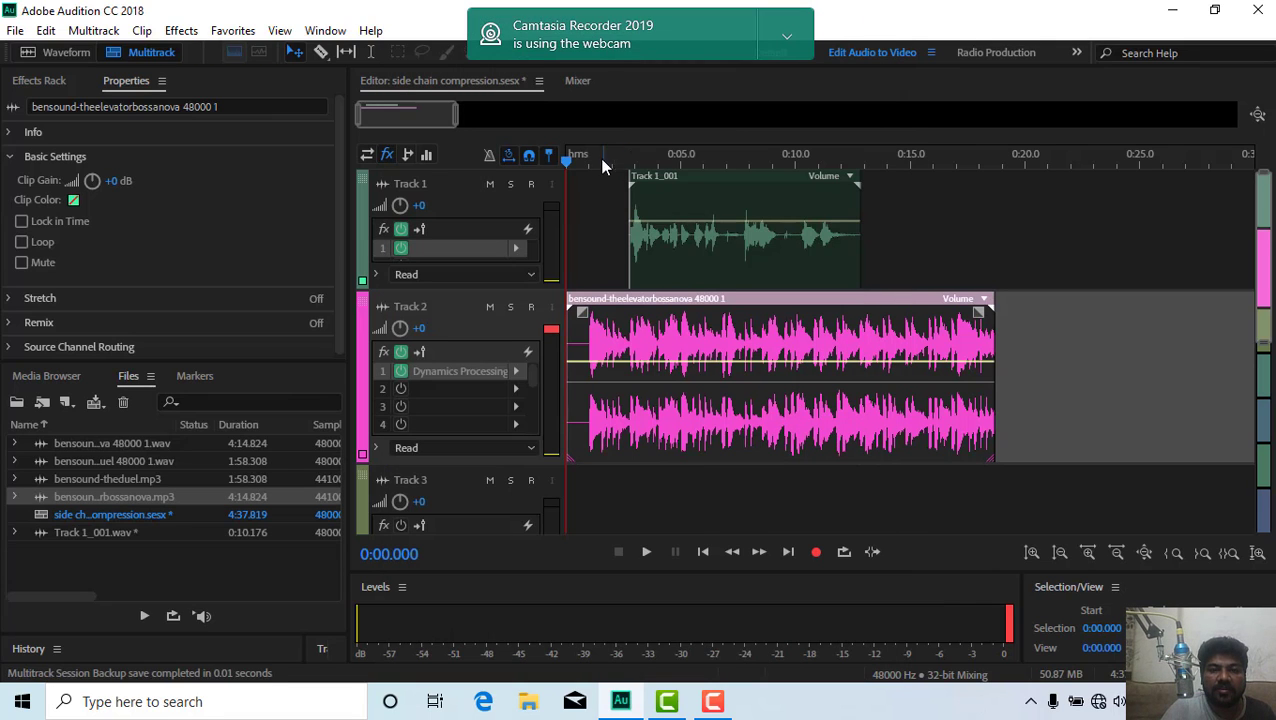
Step: Audition the opening music, and set the level detector's input gain to 1.3 dB in Track 2's Dynamics Processing
key(space)
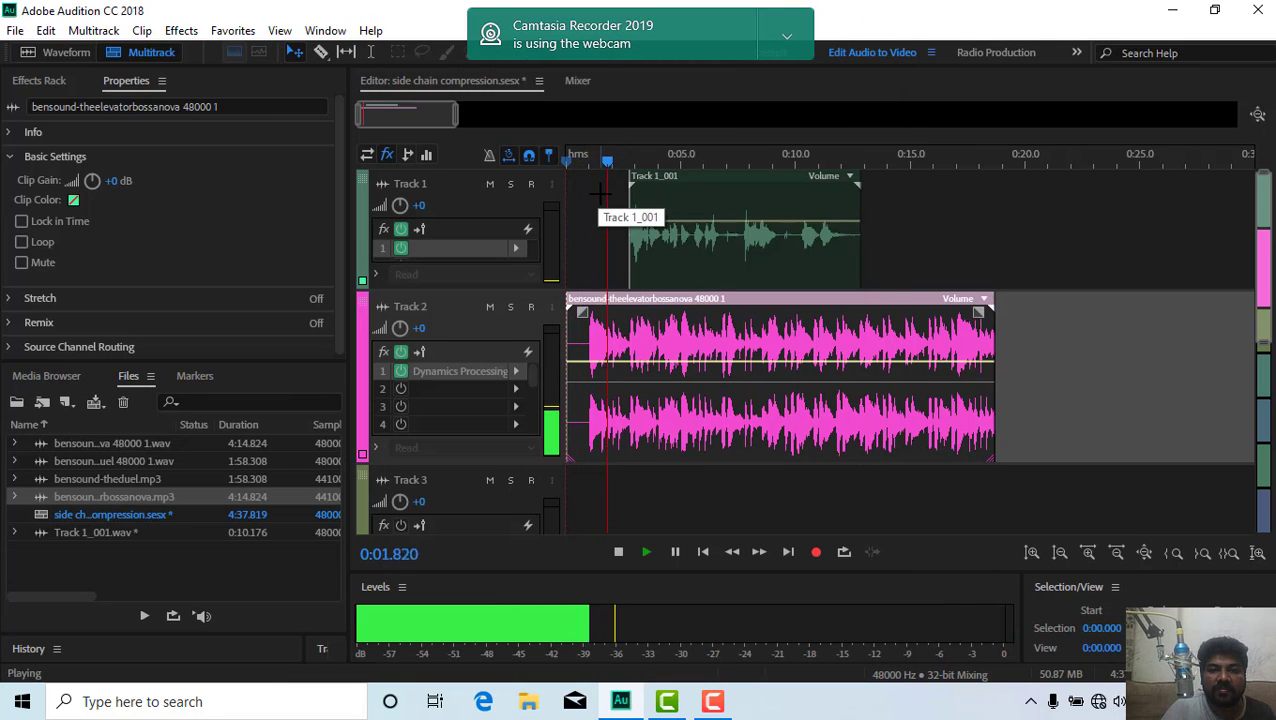
key(space)
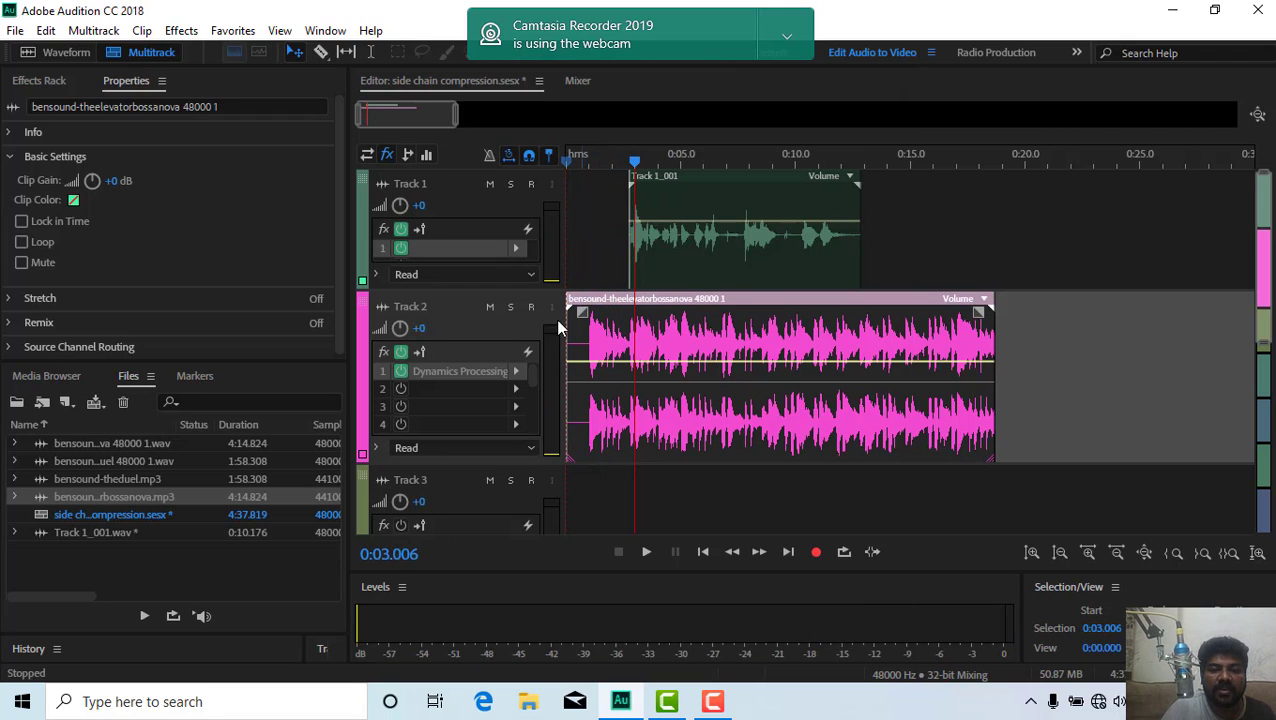
double_click(481, 371)
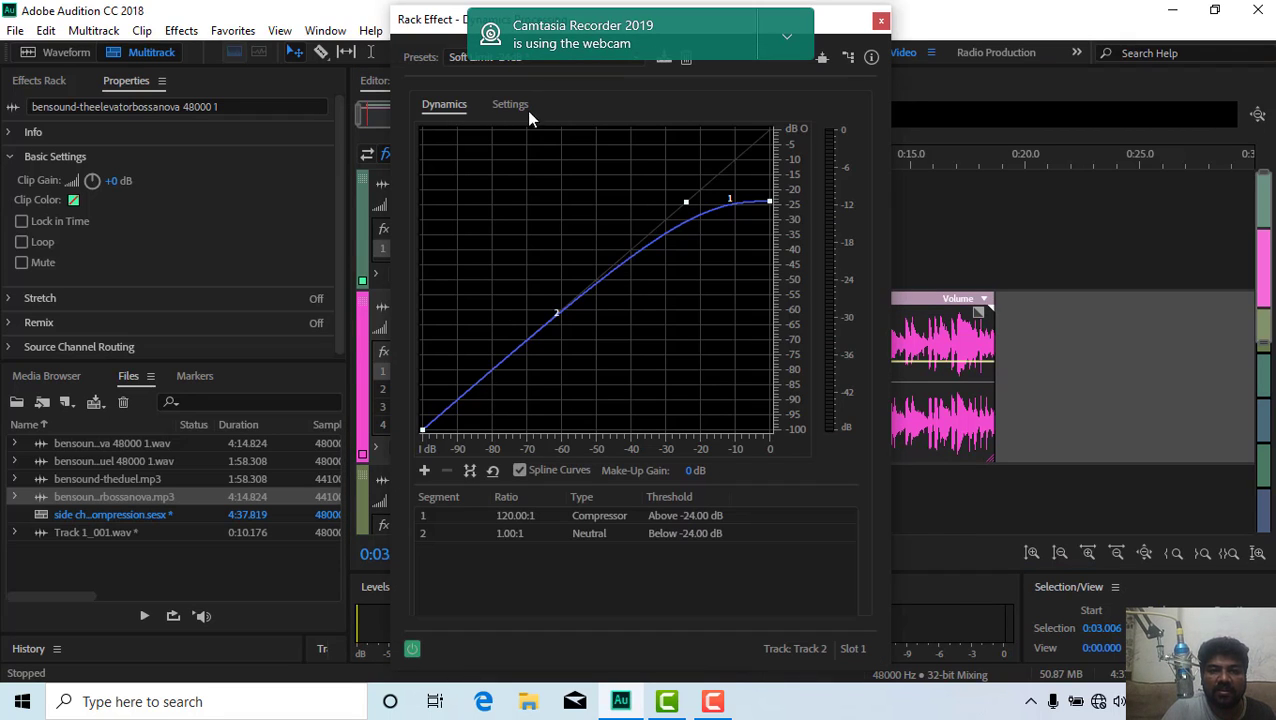
click(509, 106)
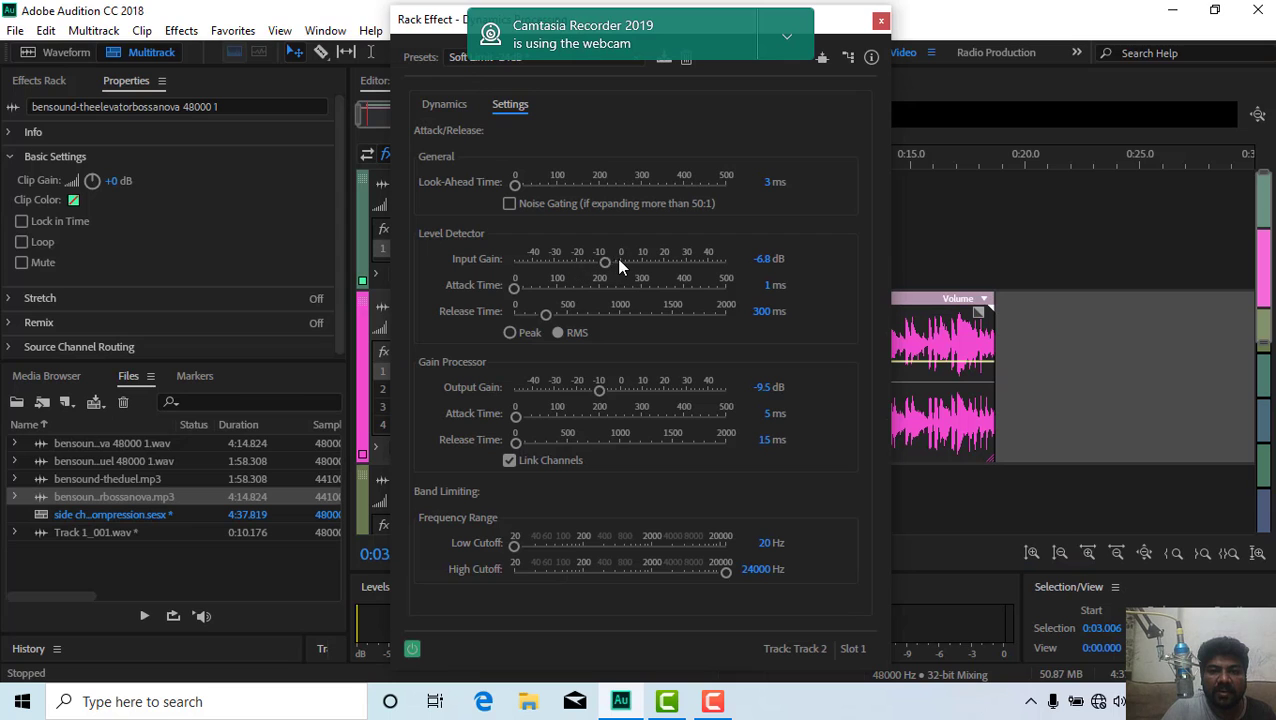
drag(618, 262, 623, 265)
click(880, 20)
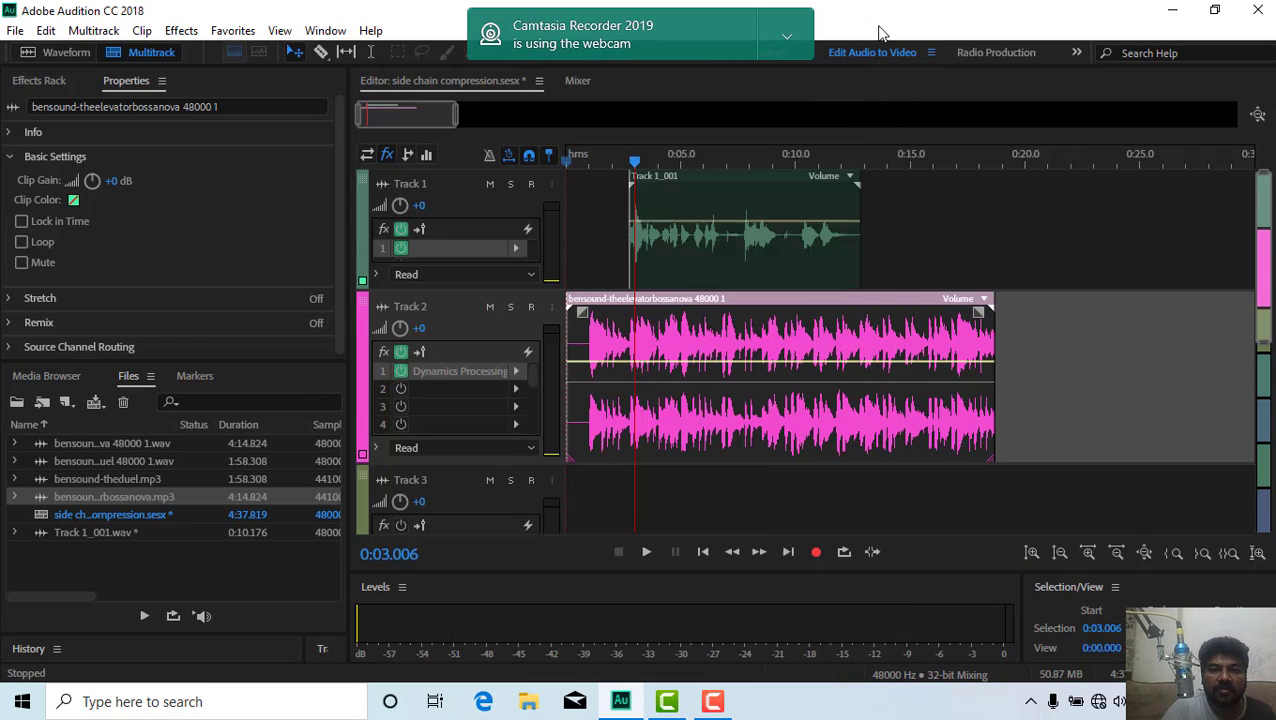
Step: Play the session from the start until just after the voice begins, stopping at about 4.1 seconds
key(Home)
key(space)
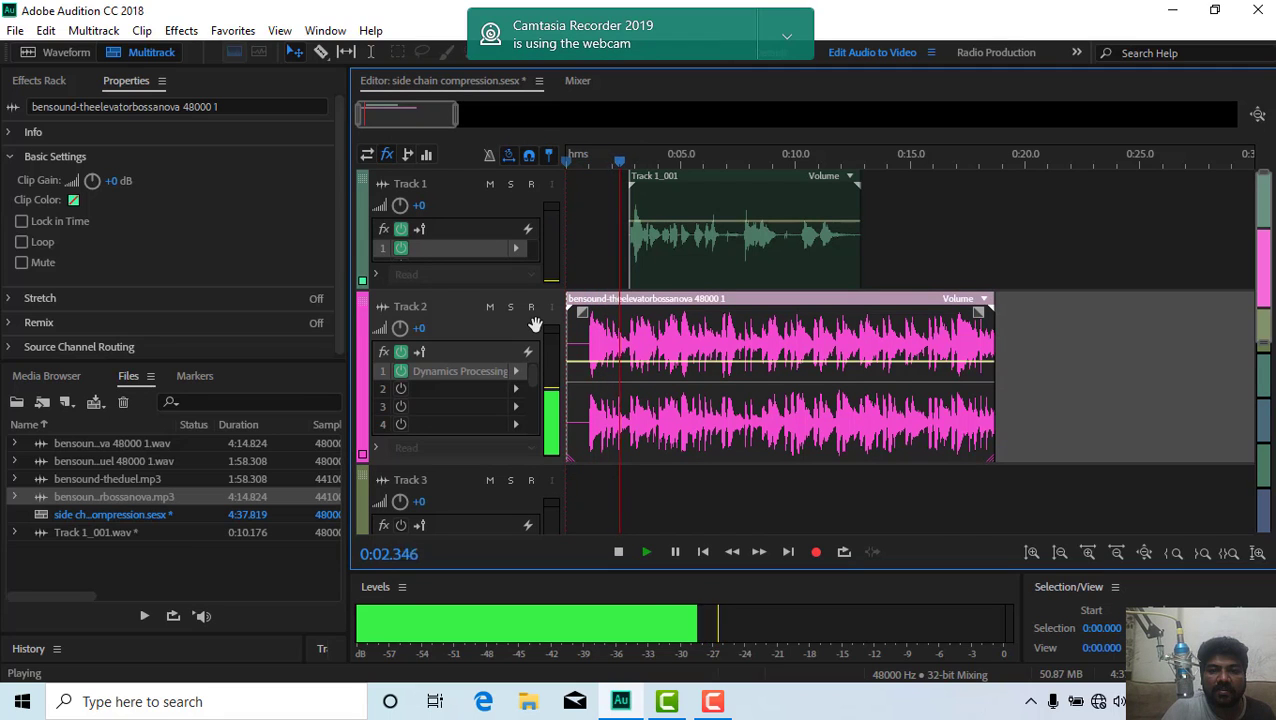
key(space)
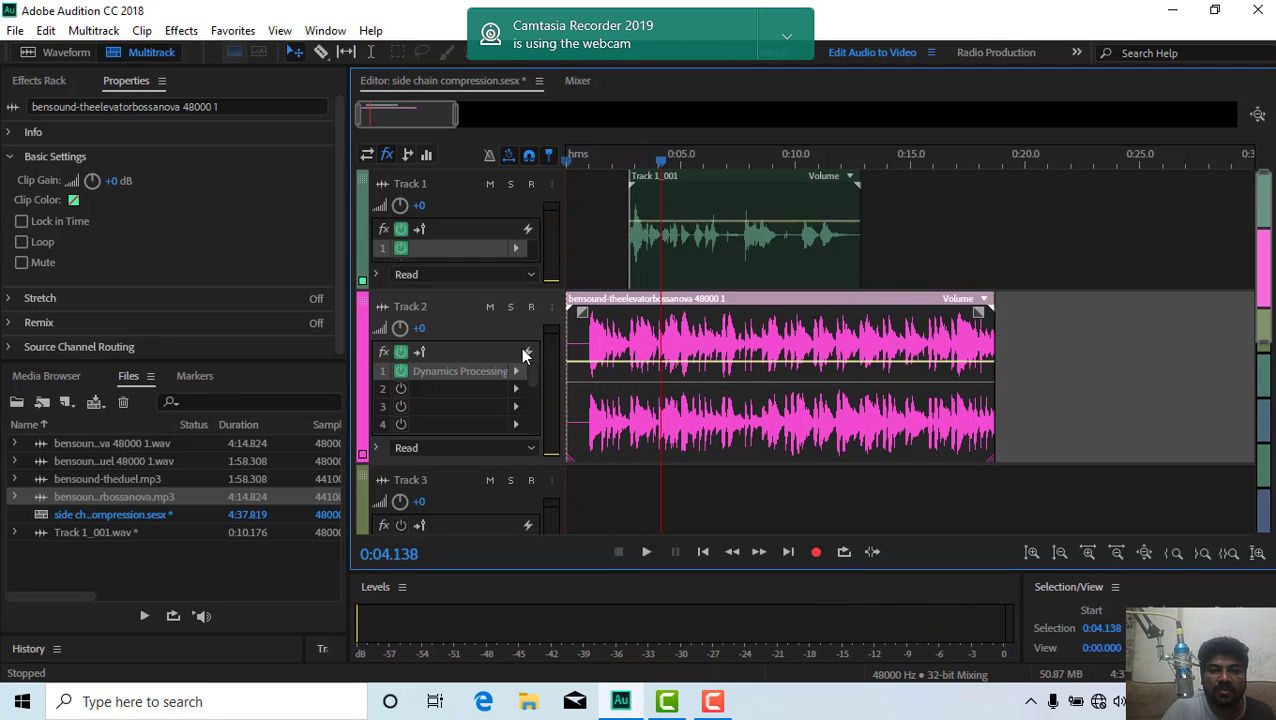
Step: Set the gain processor's output gain to -4.4 dB in Track 2's Dynamics Processing and close the effect settings
double_click(480, 372)
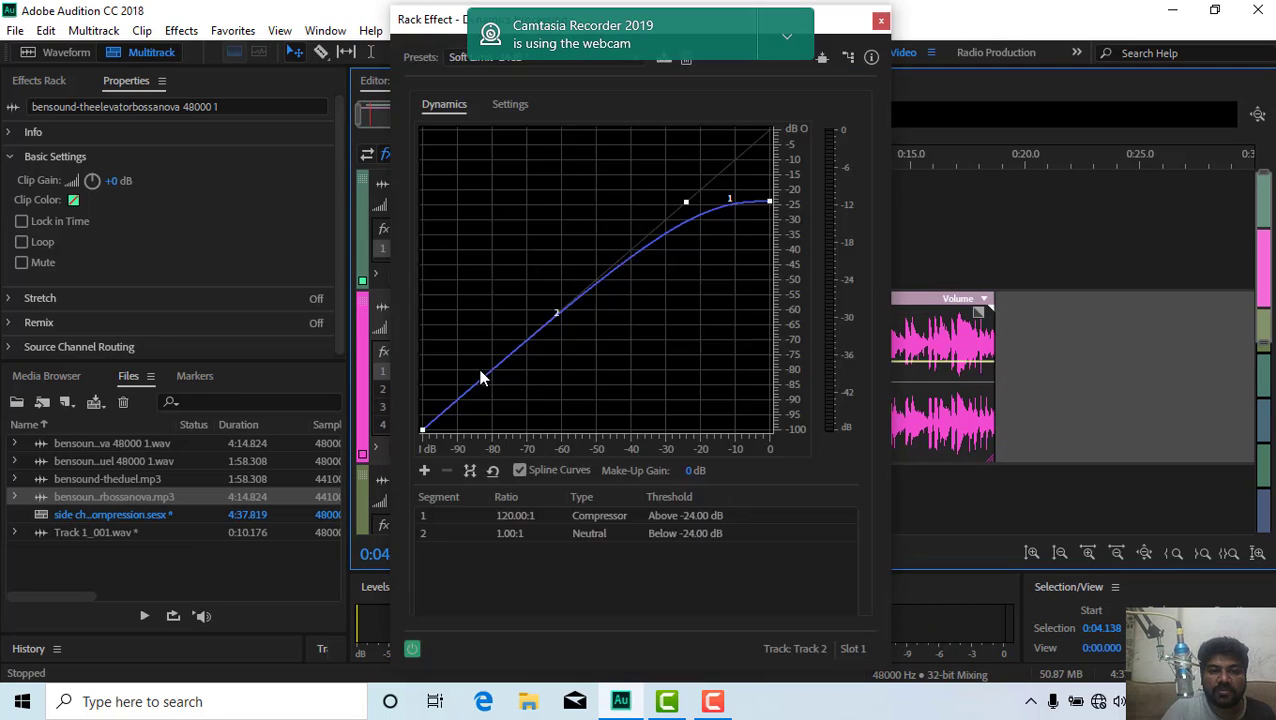
click(516, 58)
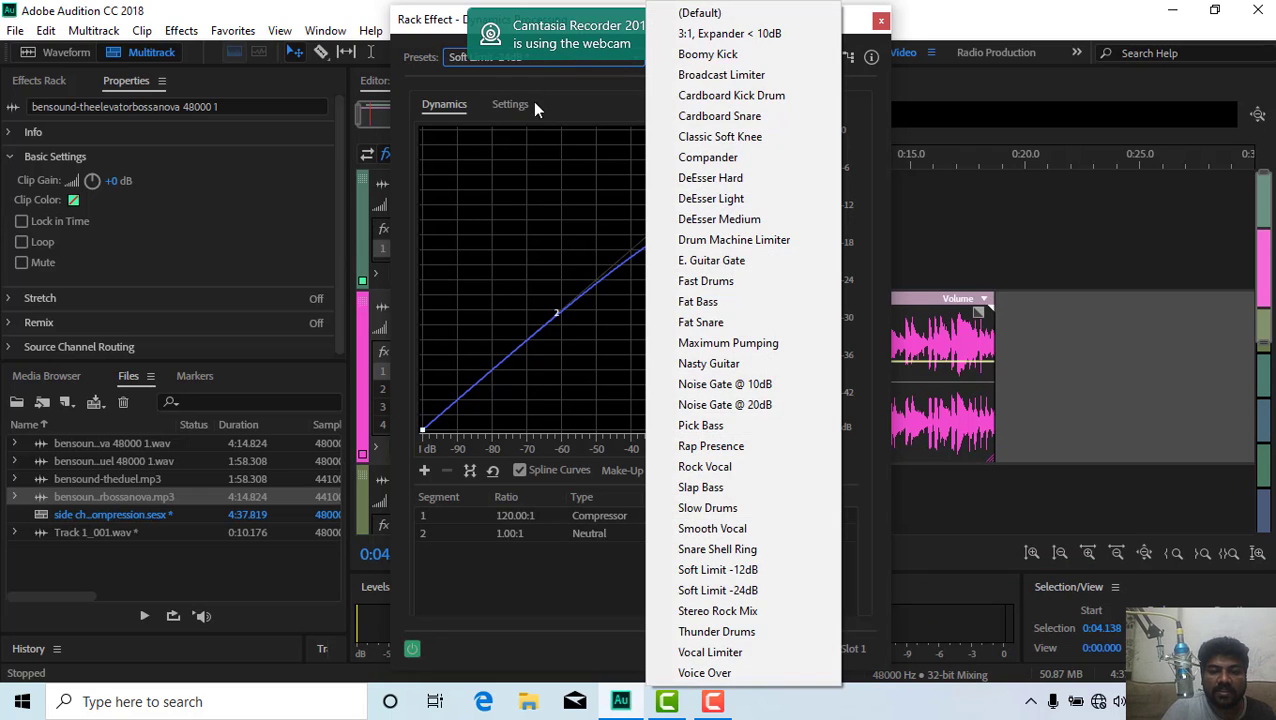
click(504, 102)
click(507, 104)
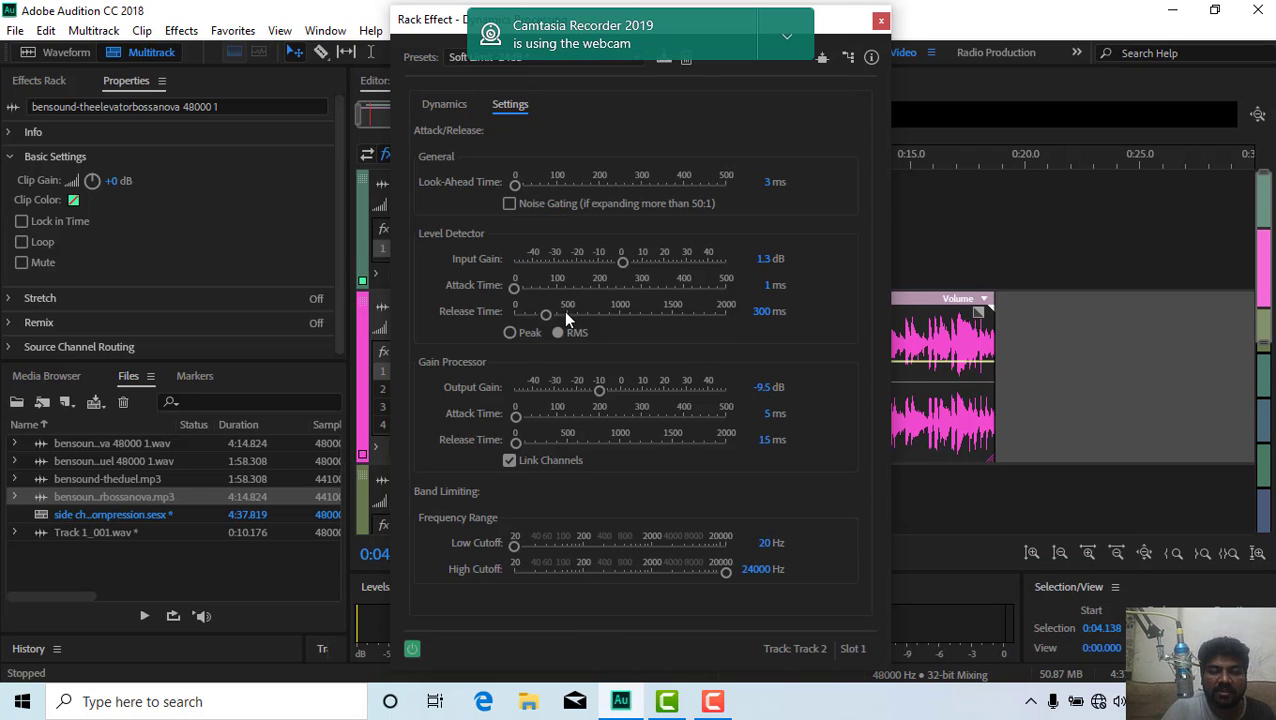
click(453, 104)
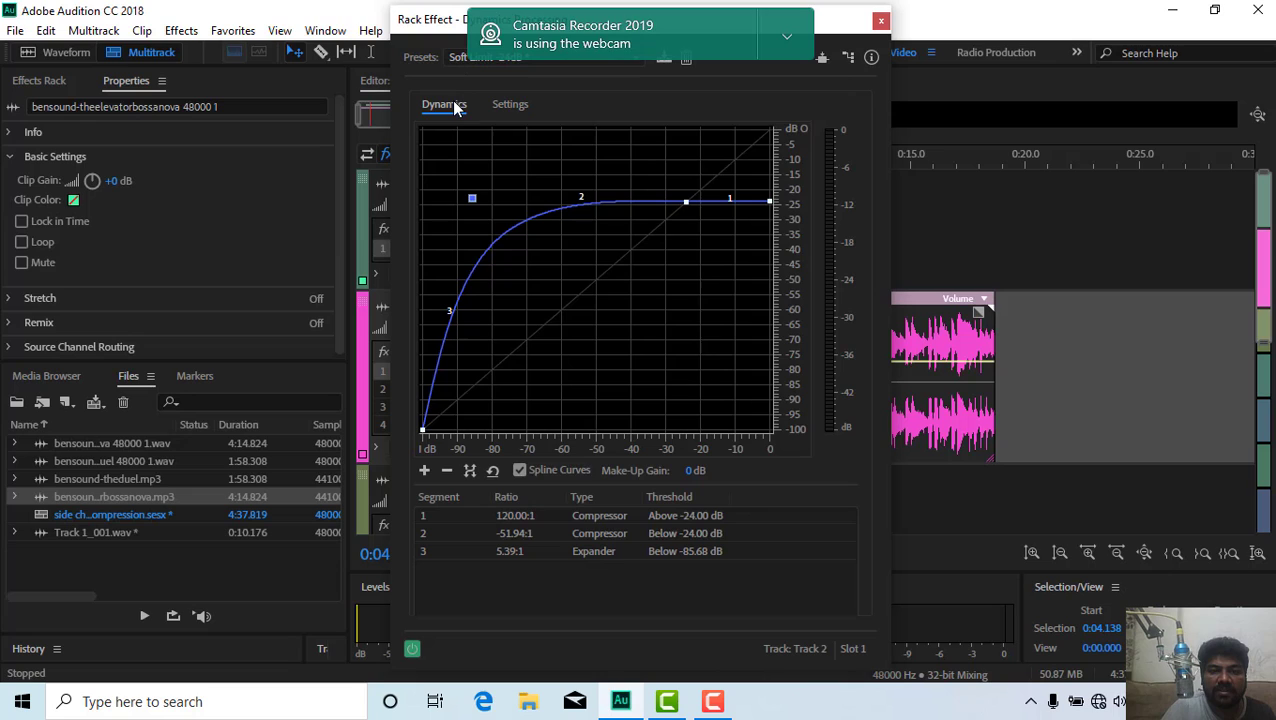
click(510, 104)
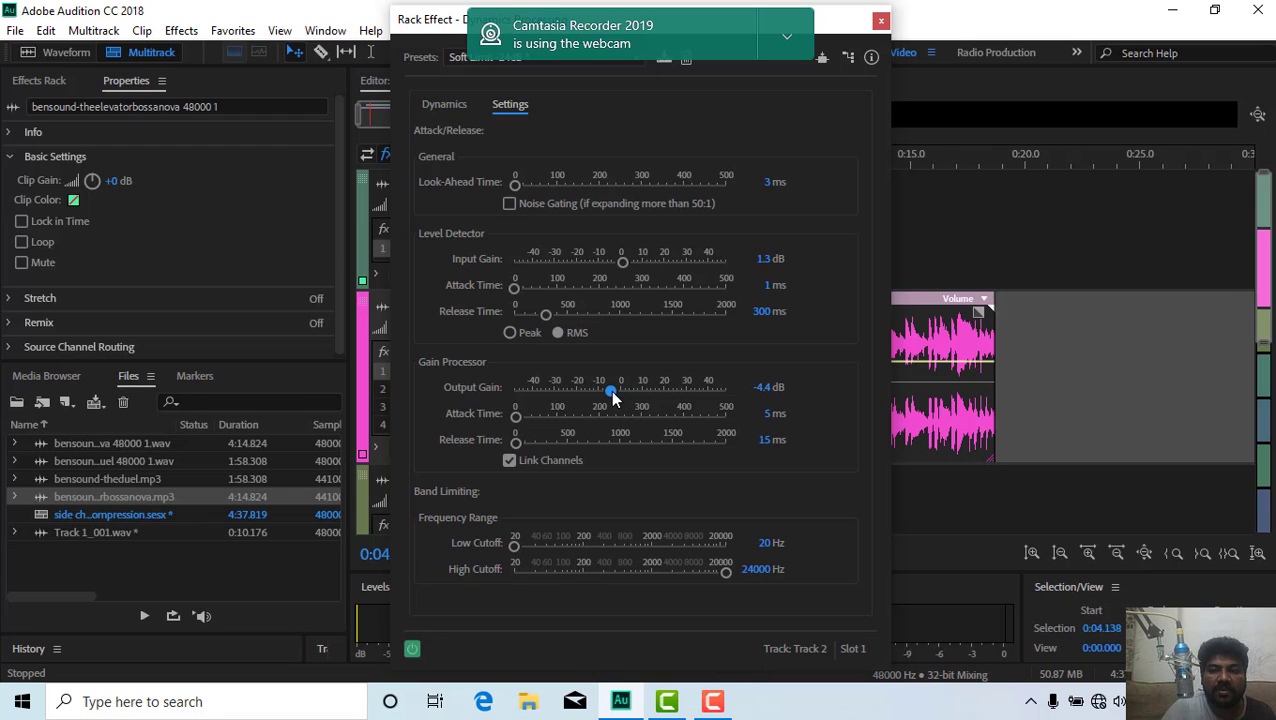
click(880, 21)
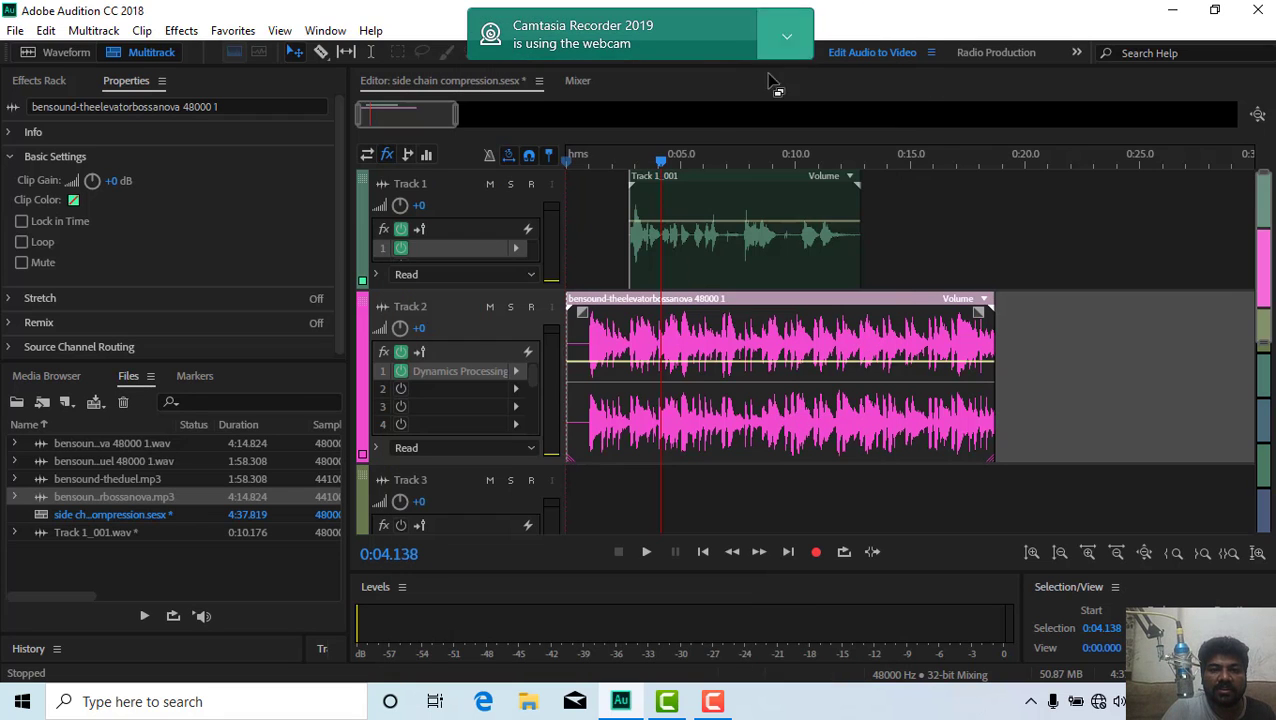
Step: Play the session from 0:00.408 to hear the music under the voice, stopping at about 8.4 seconds
click(574, 194)
key(space)
key(space)
key(space)
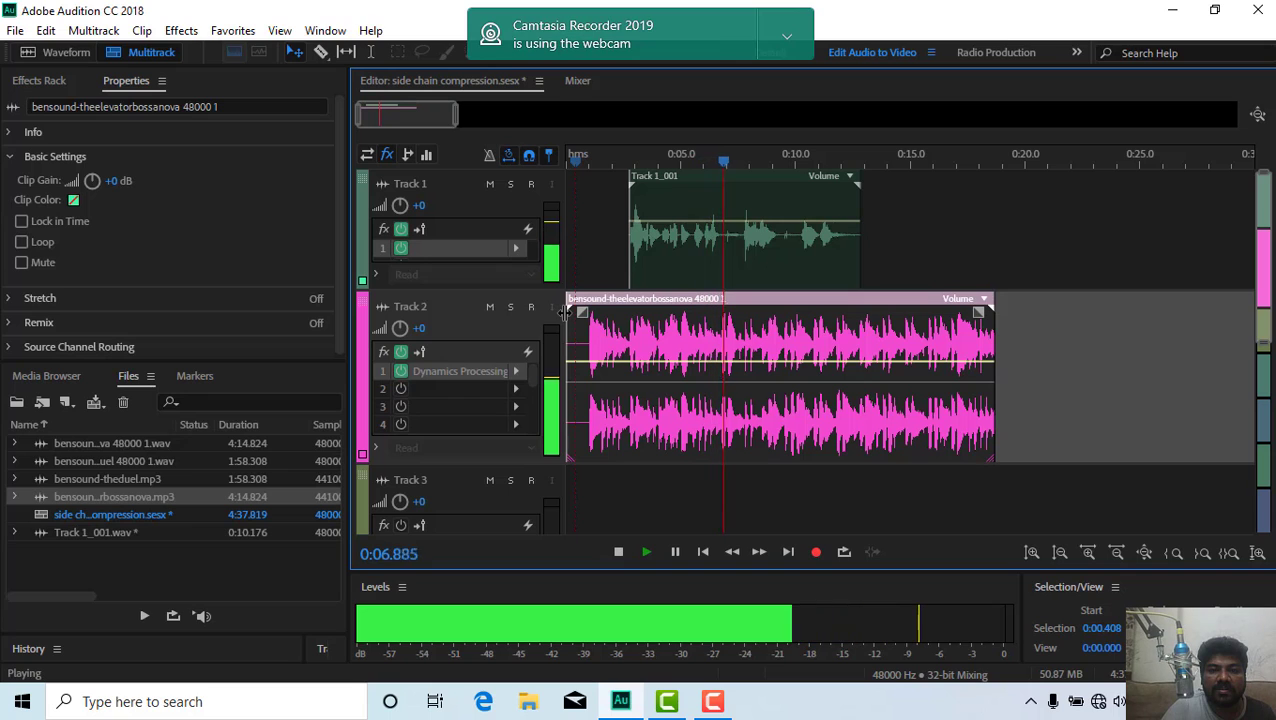
key(space)
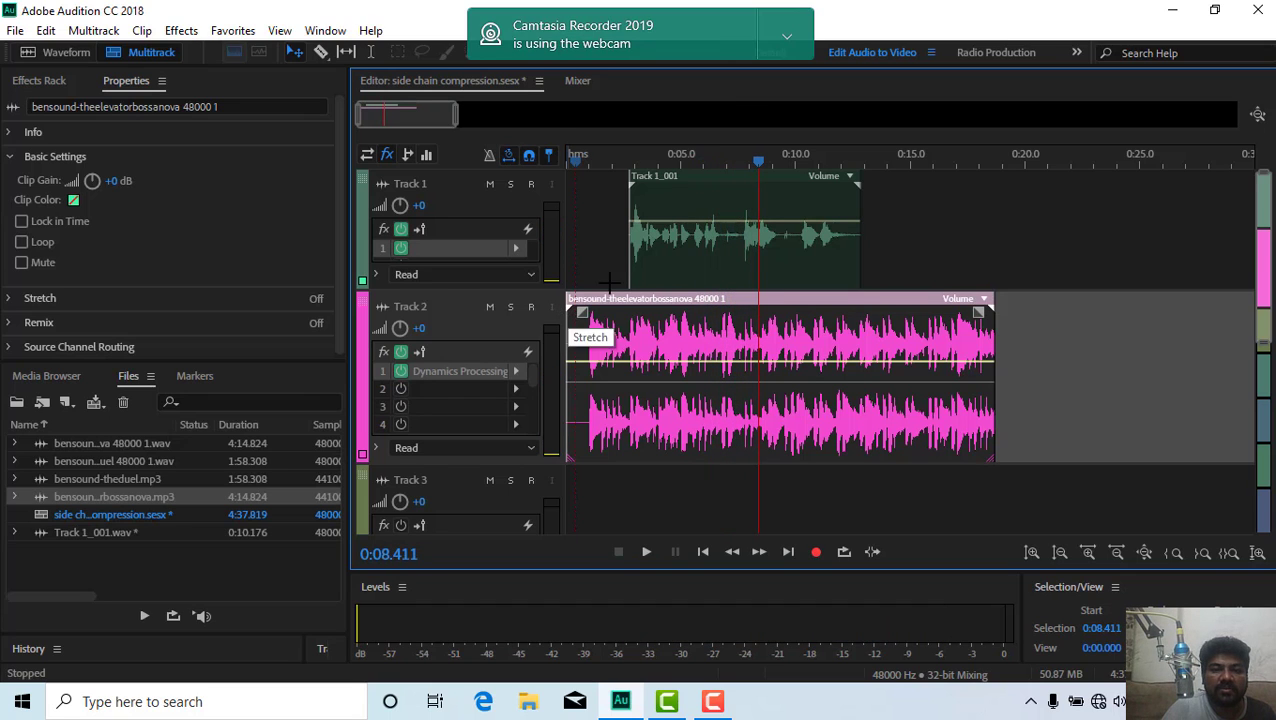
Step: Watch the track levels in the Mixer during playback, stop at about 19 seconds, and return to the Editor view
click(576, 82)
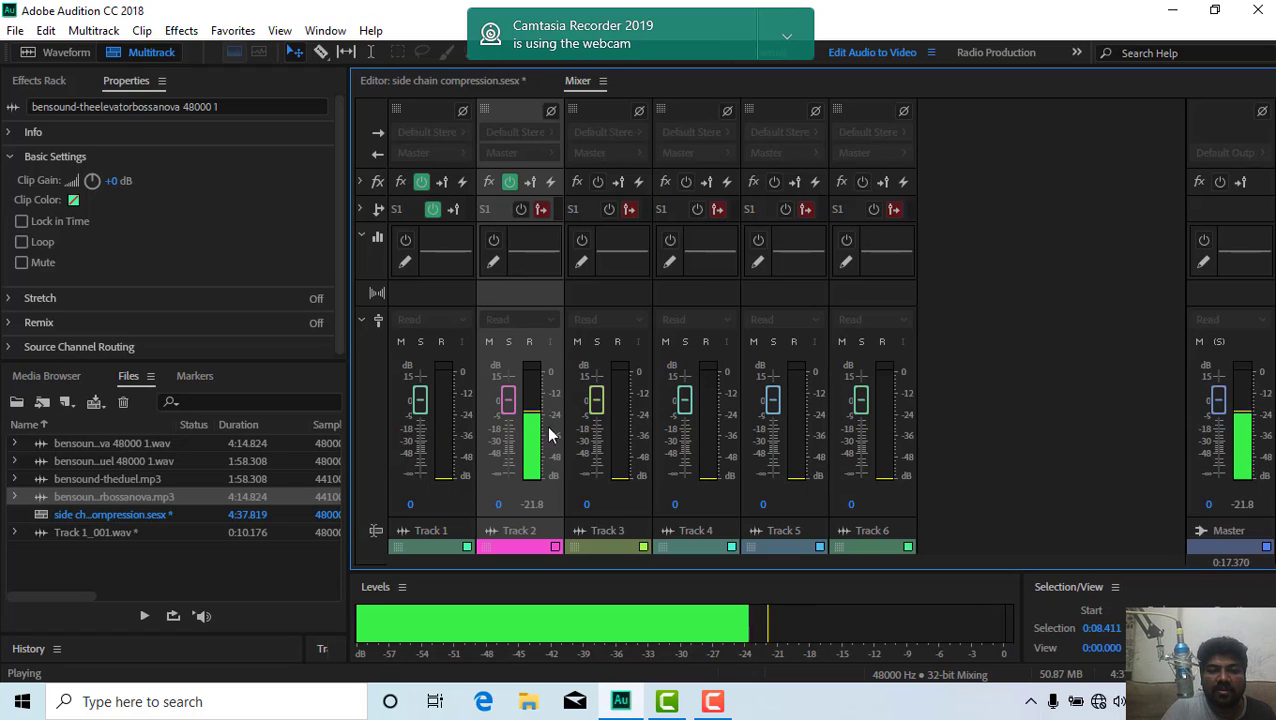
key(space)
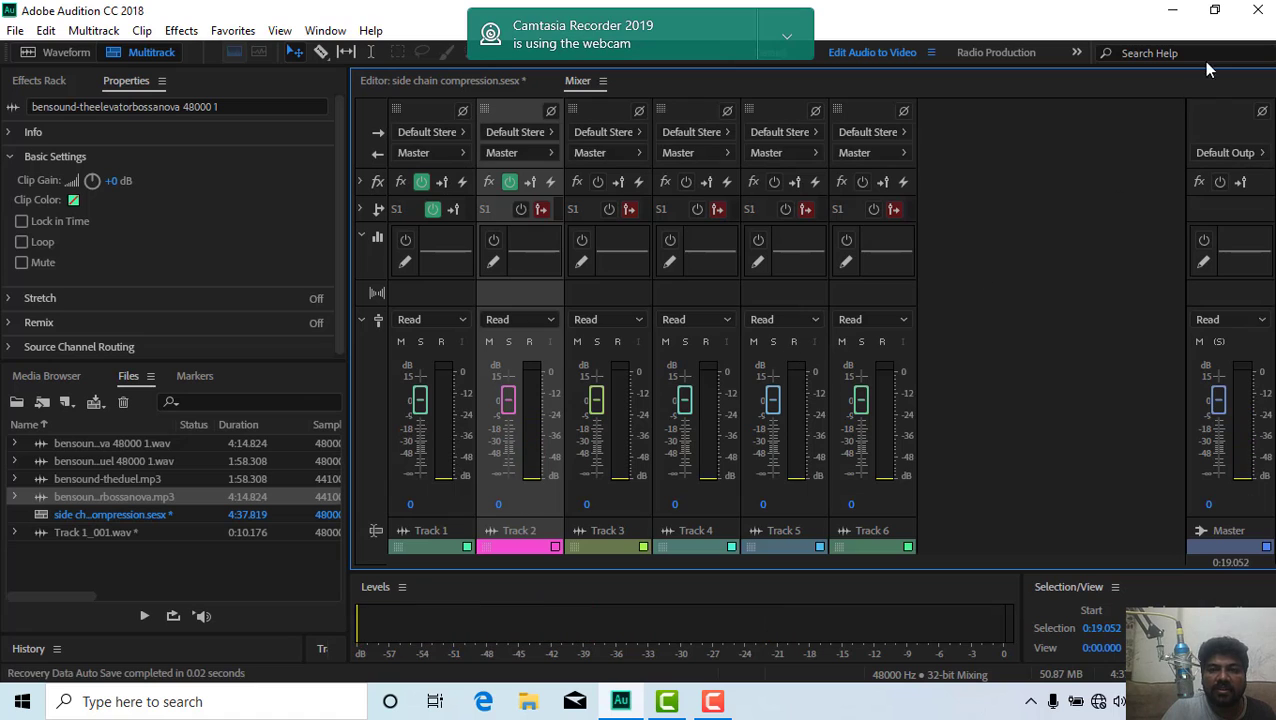
click(440, 80)
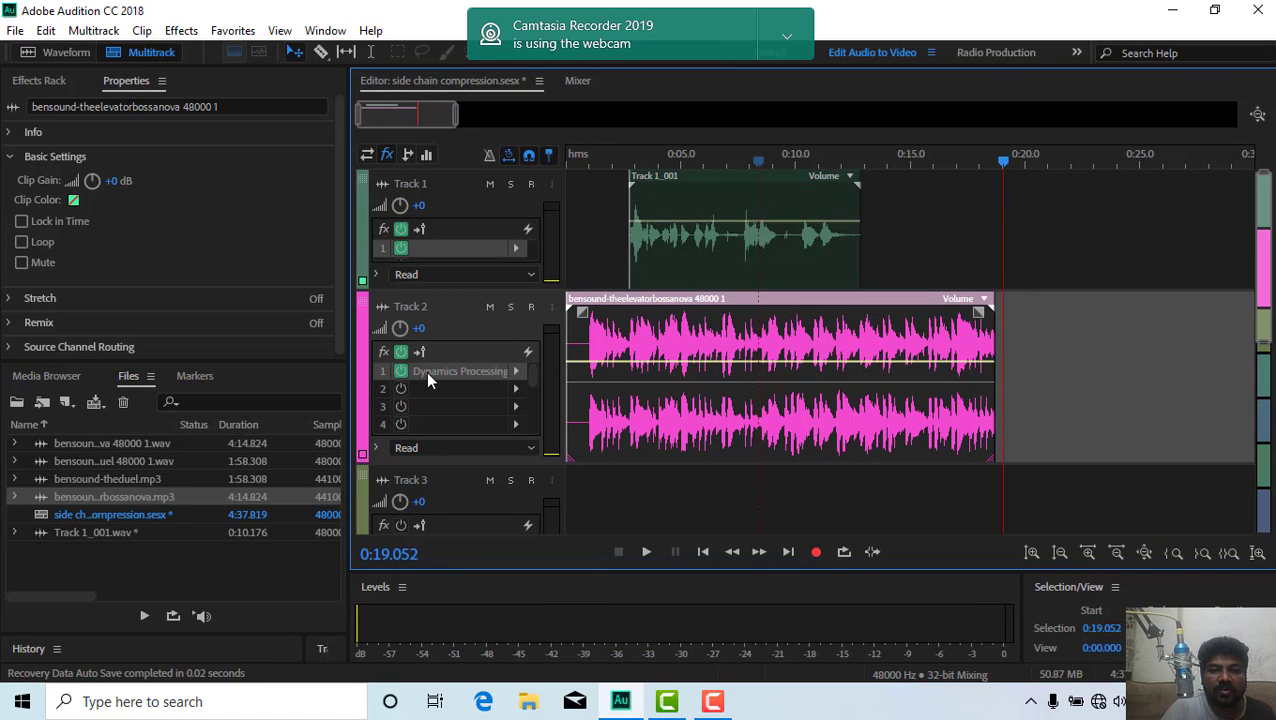
Step: Create a side-chain send from Track 1's first send to the Dynamics Processing effect on Track 2
click(473, 248)
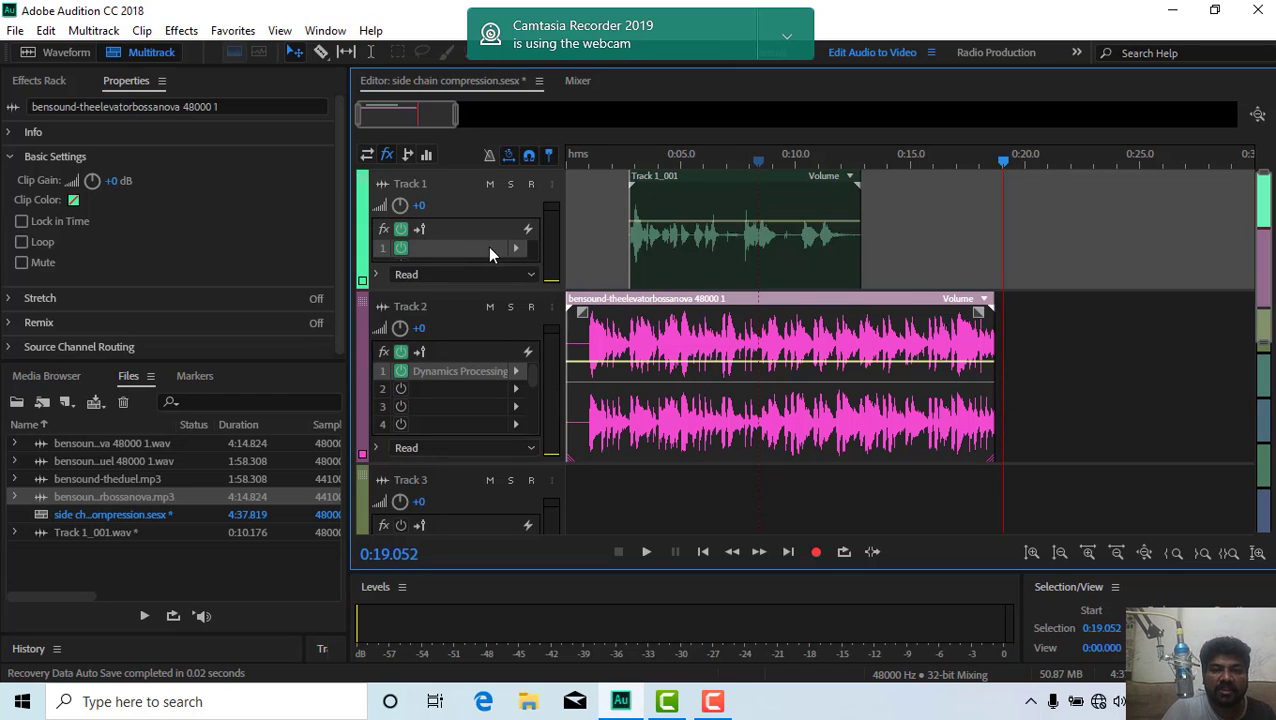
click(408, 155)
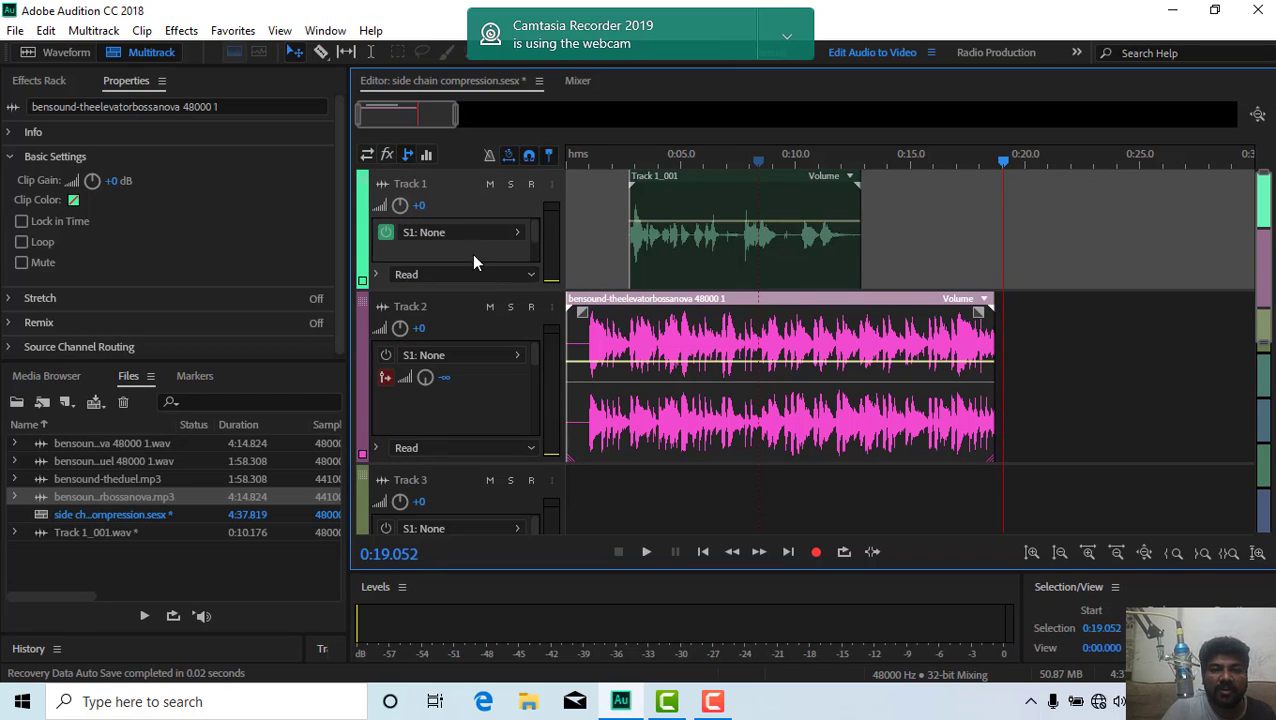
click(483, 240)
mouse_move(585, 291)
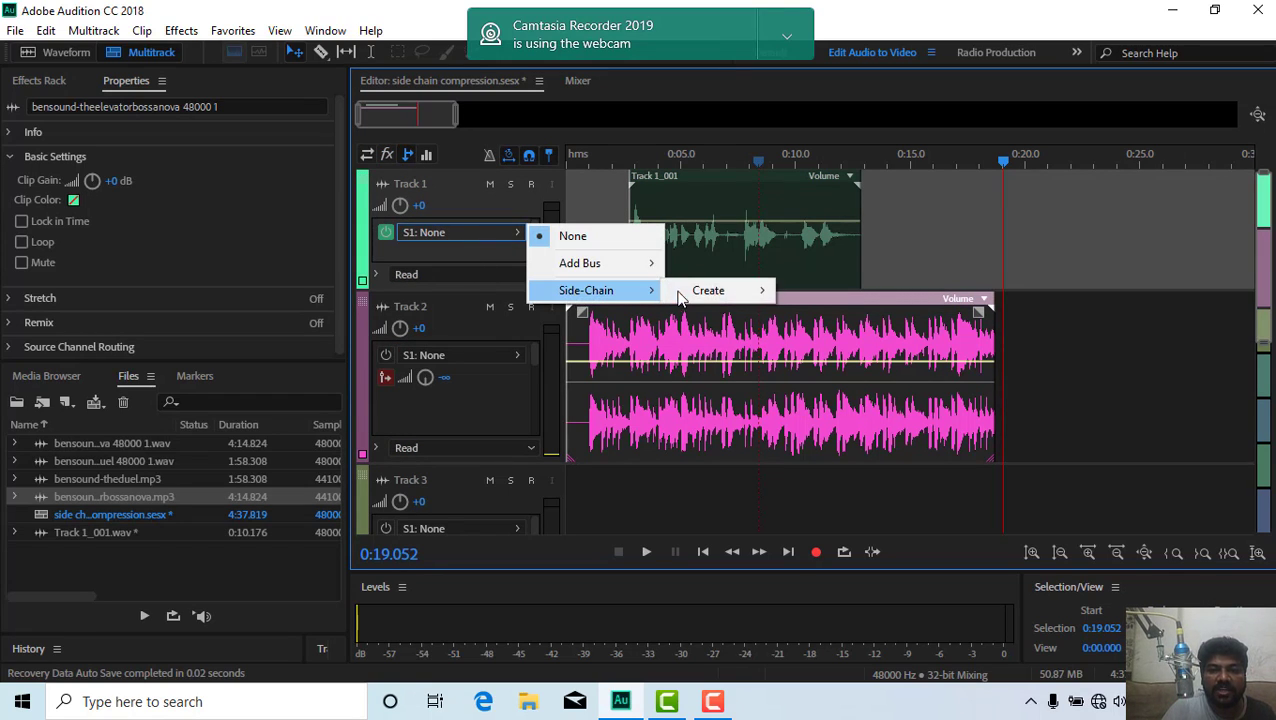
mouse_move(713, 297)
click(815, 291)
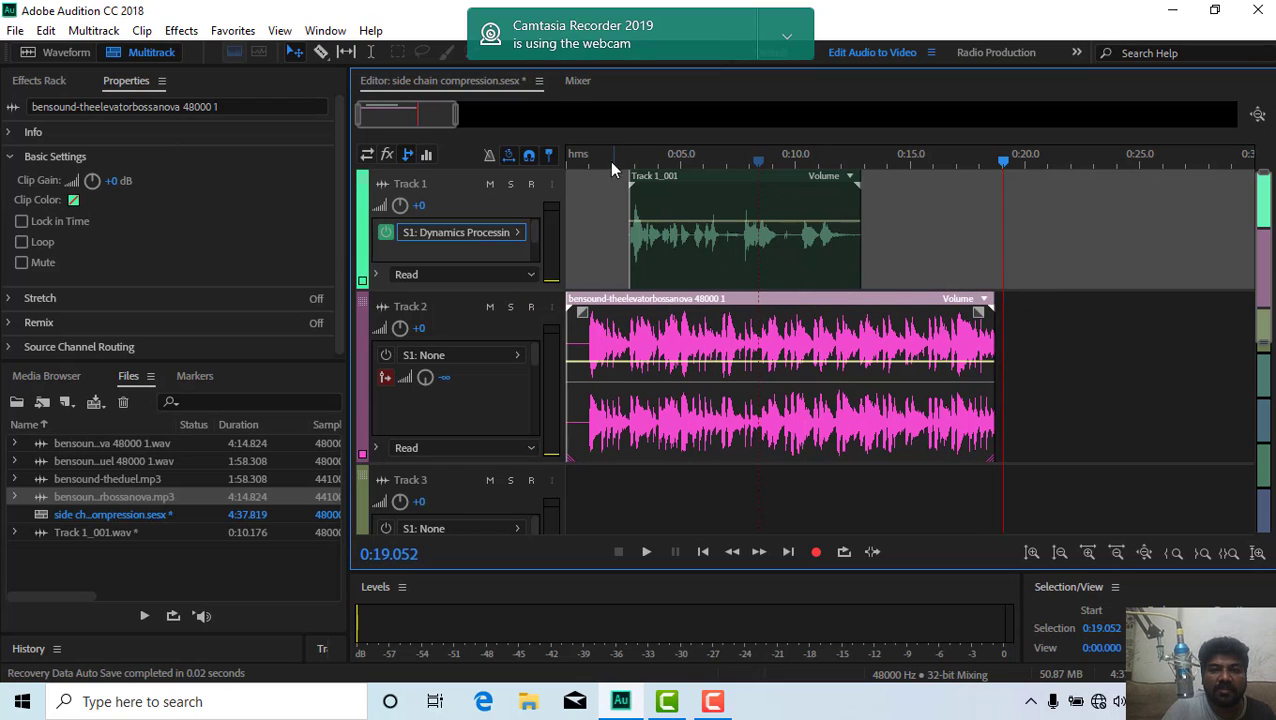
Step: Play the session from 0:00.613 to hear the music under the voice, stopping at about 6 seconds
click(581, 161)
key(space)
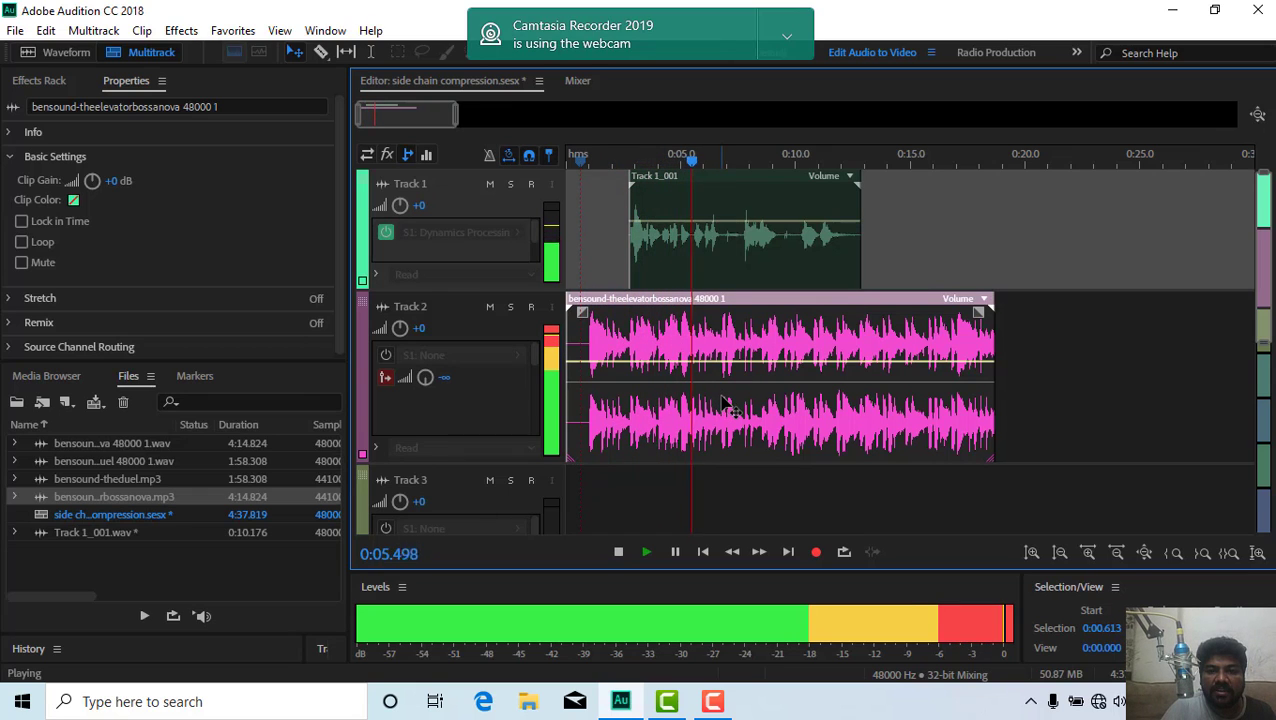
key(space)
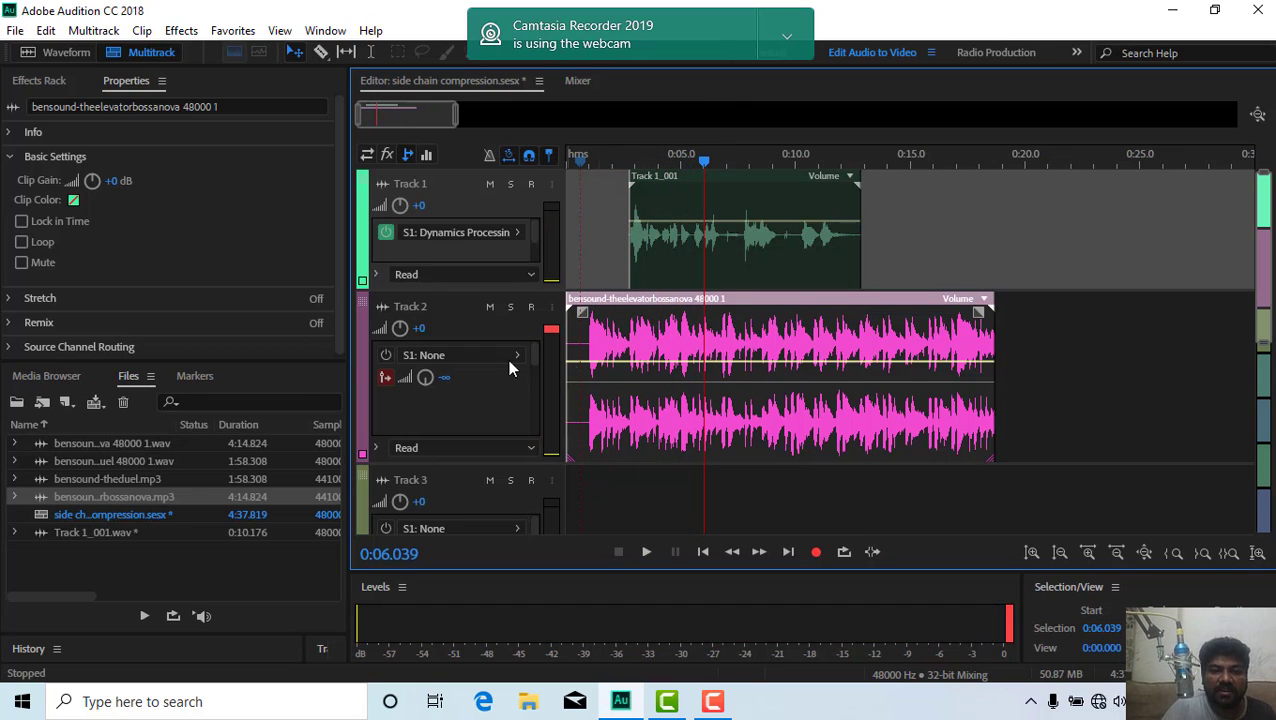
click(425, 307)
click(445, 360)
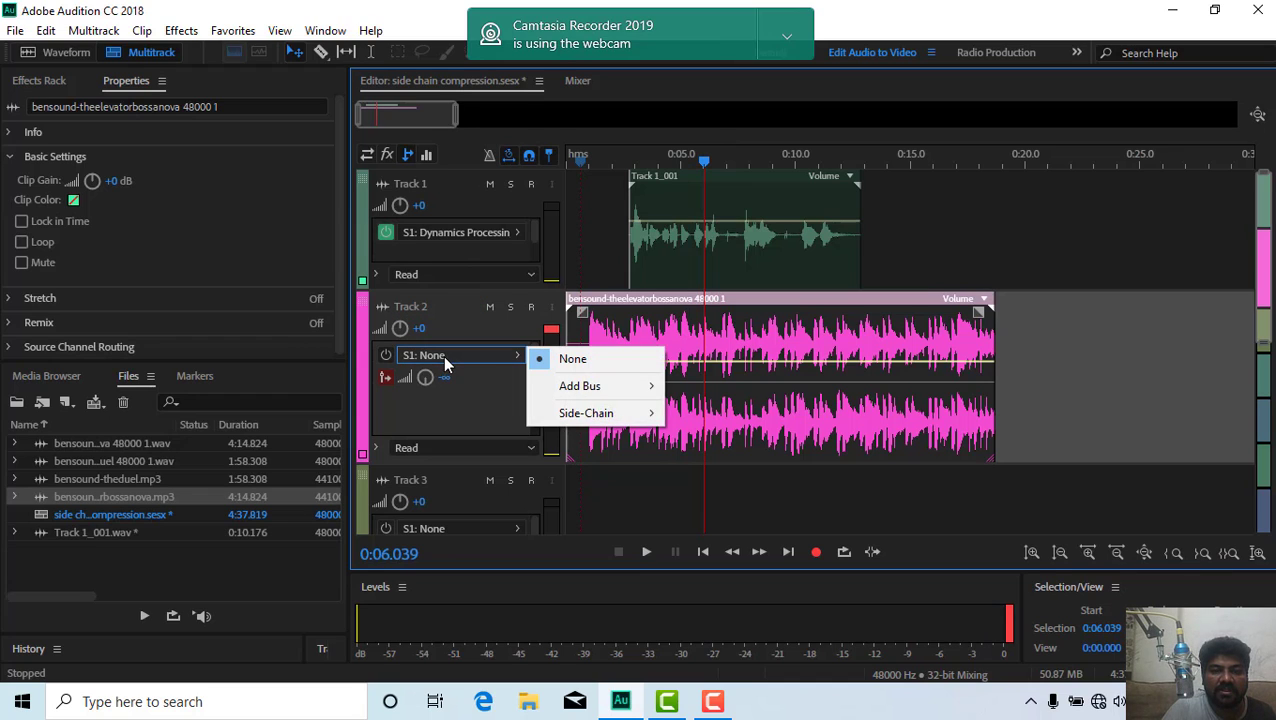
click(410, 402)
click(418, 307)
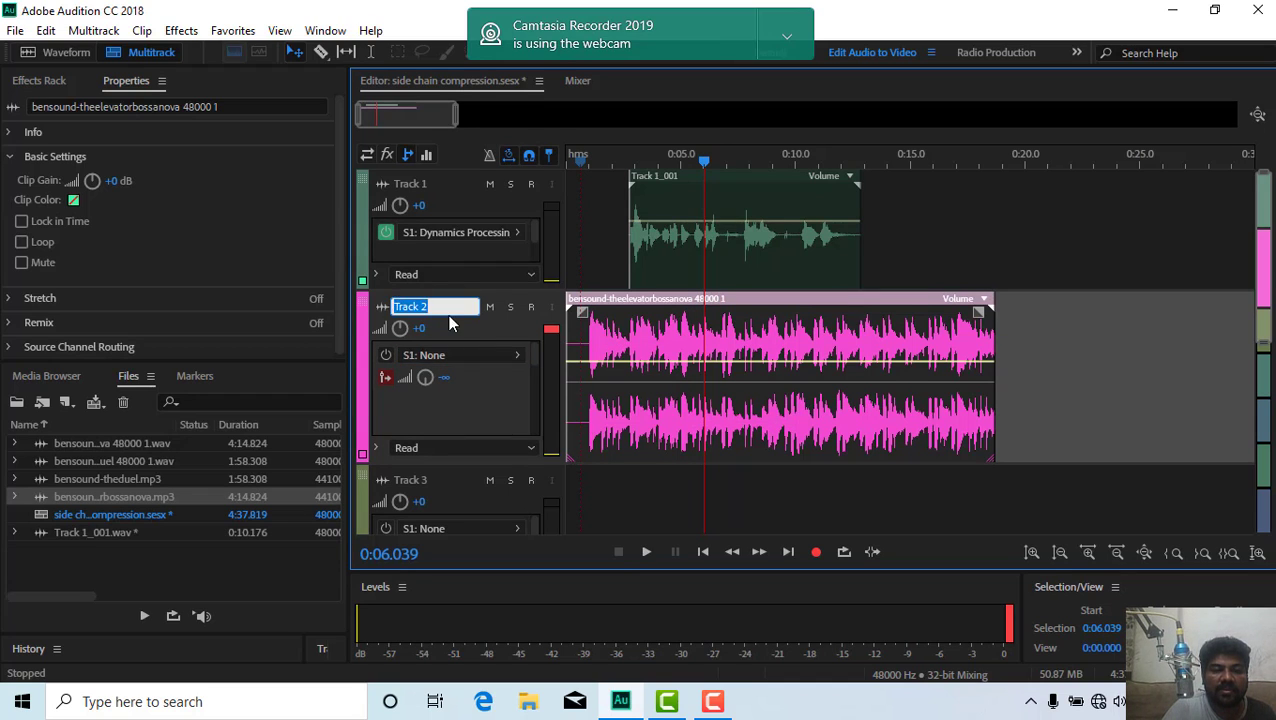
Step: Apply the Soft Limit -24dB preset to Track 2's Dynamics Processing, set the gain processor's output gain to -6.9 dB, and close the effect settings
click(387, 154)
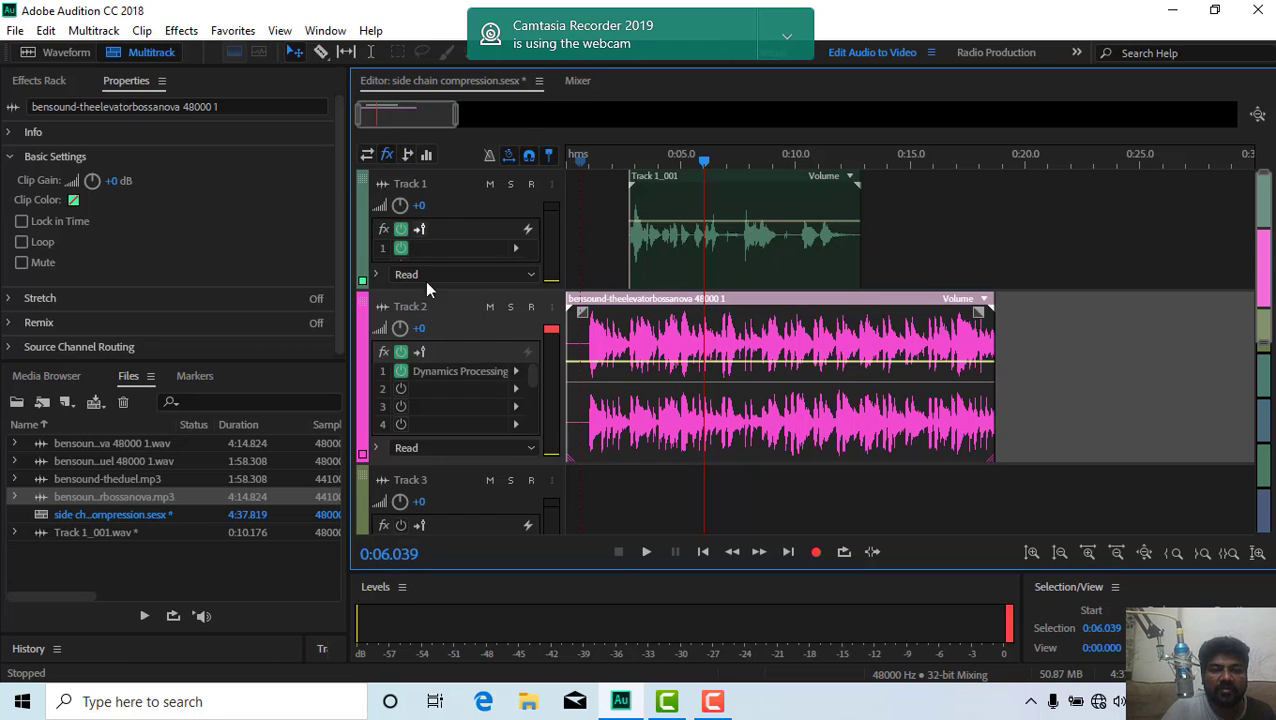
double_click(468, 372)
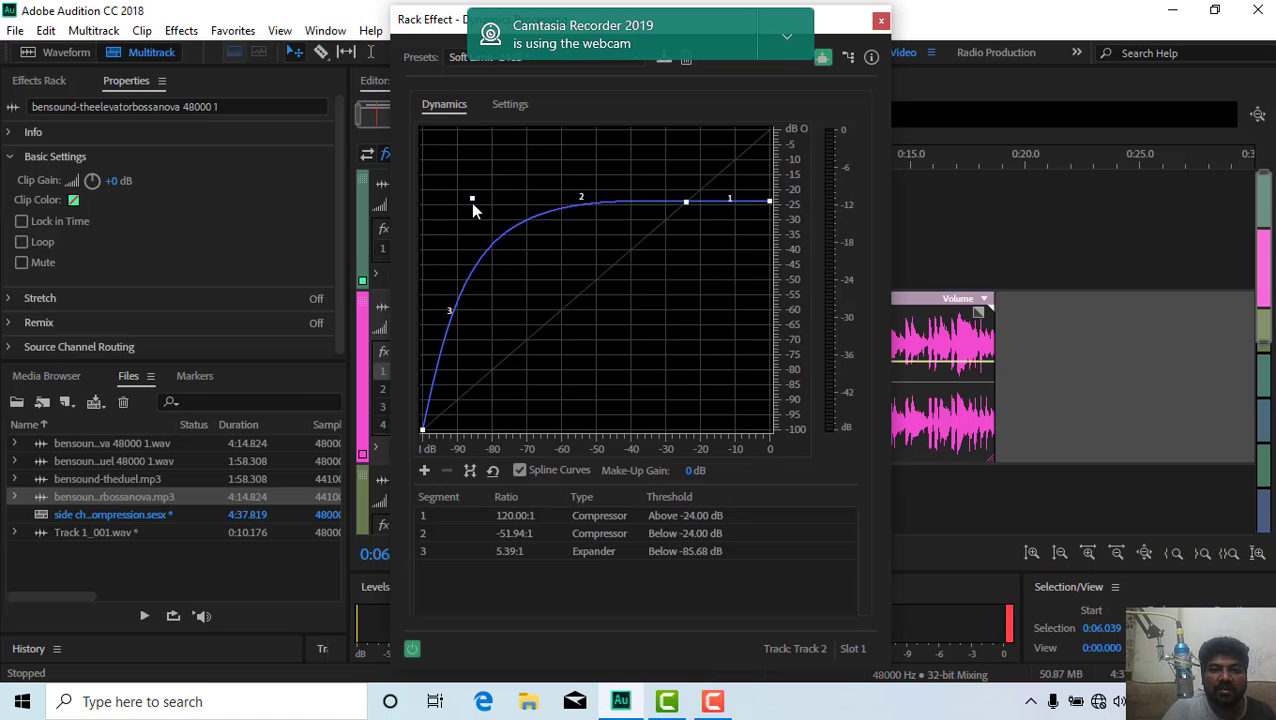
drag(472, 199, 549, 299)
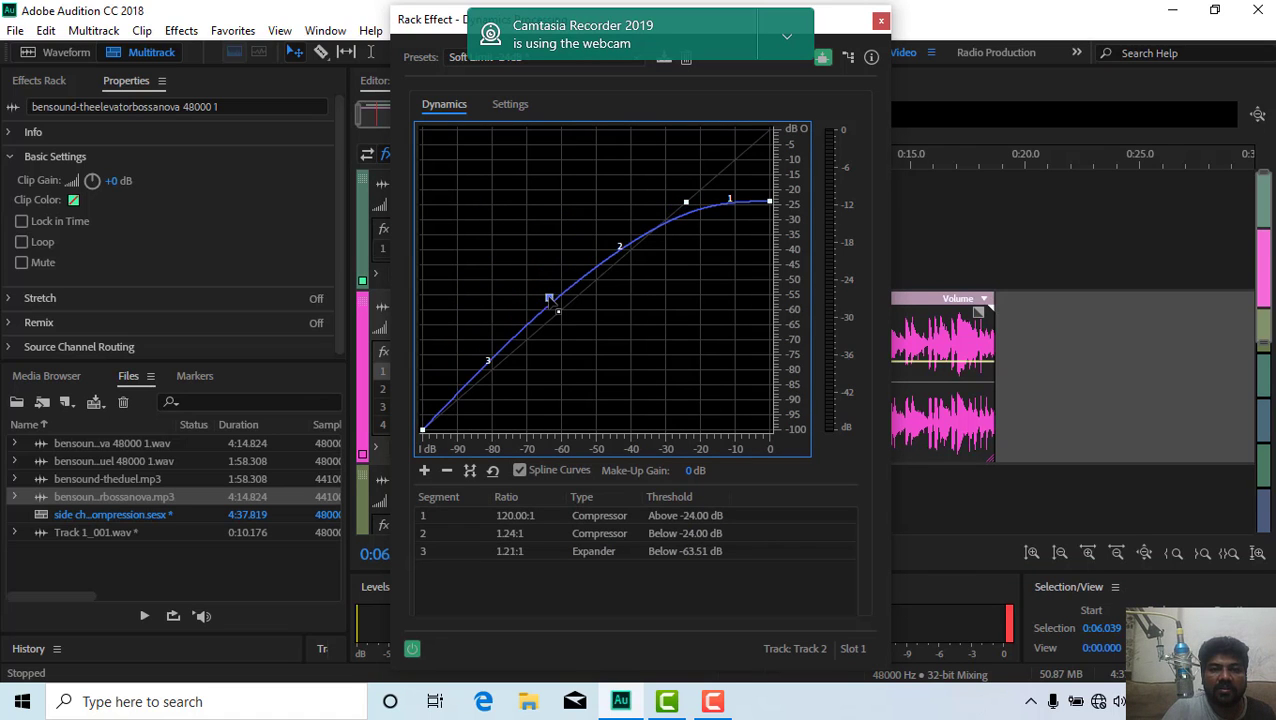
click(458, 58)
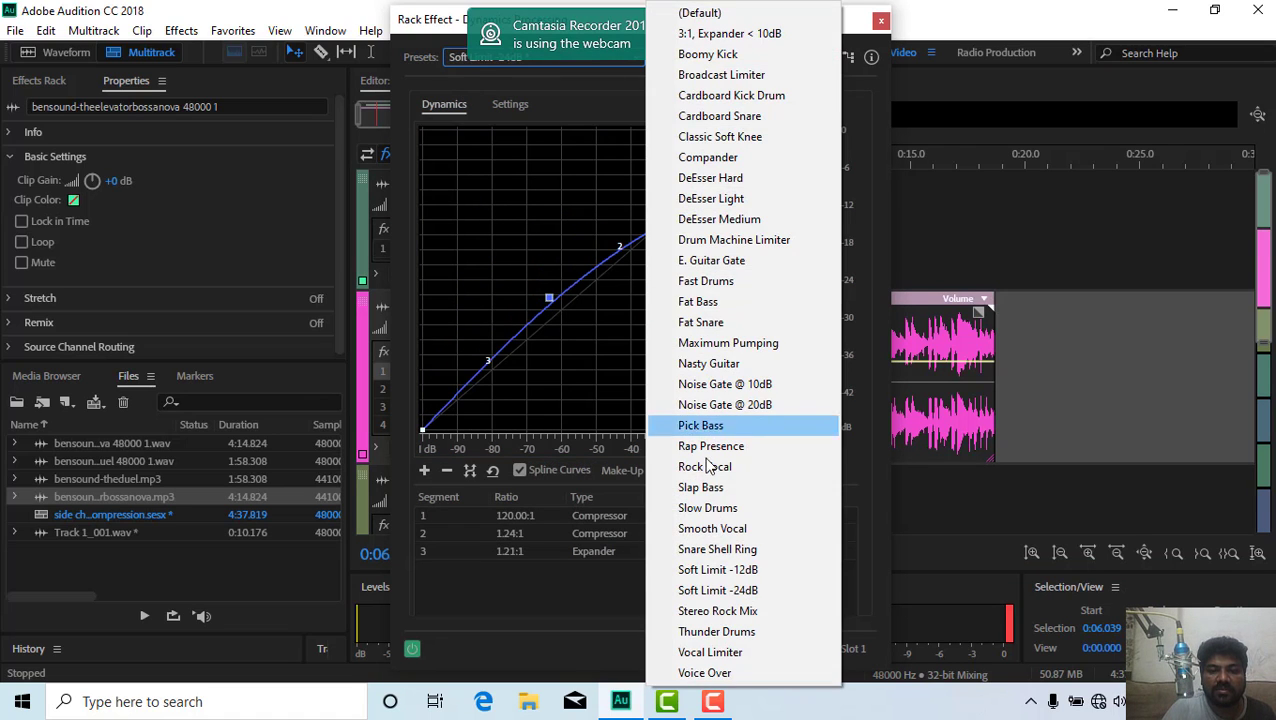
click(730, 590)
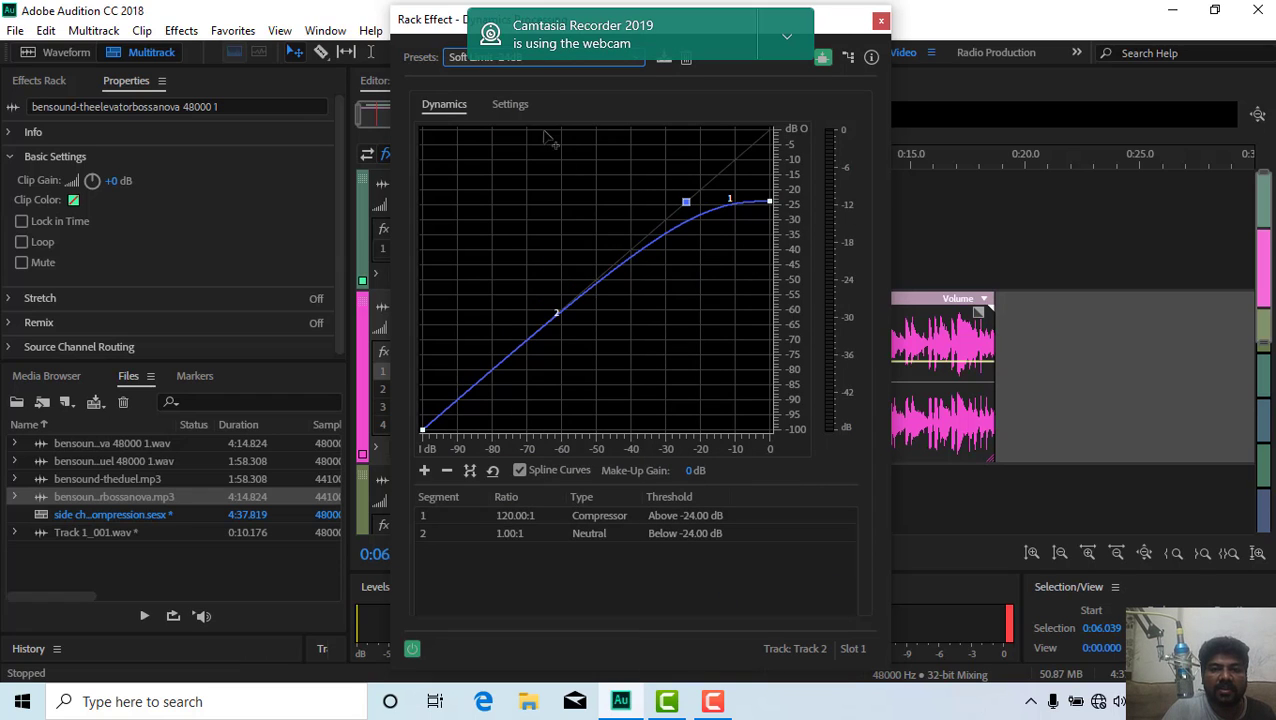
click(509, 105)
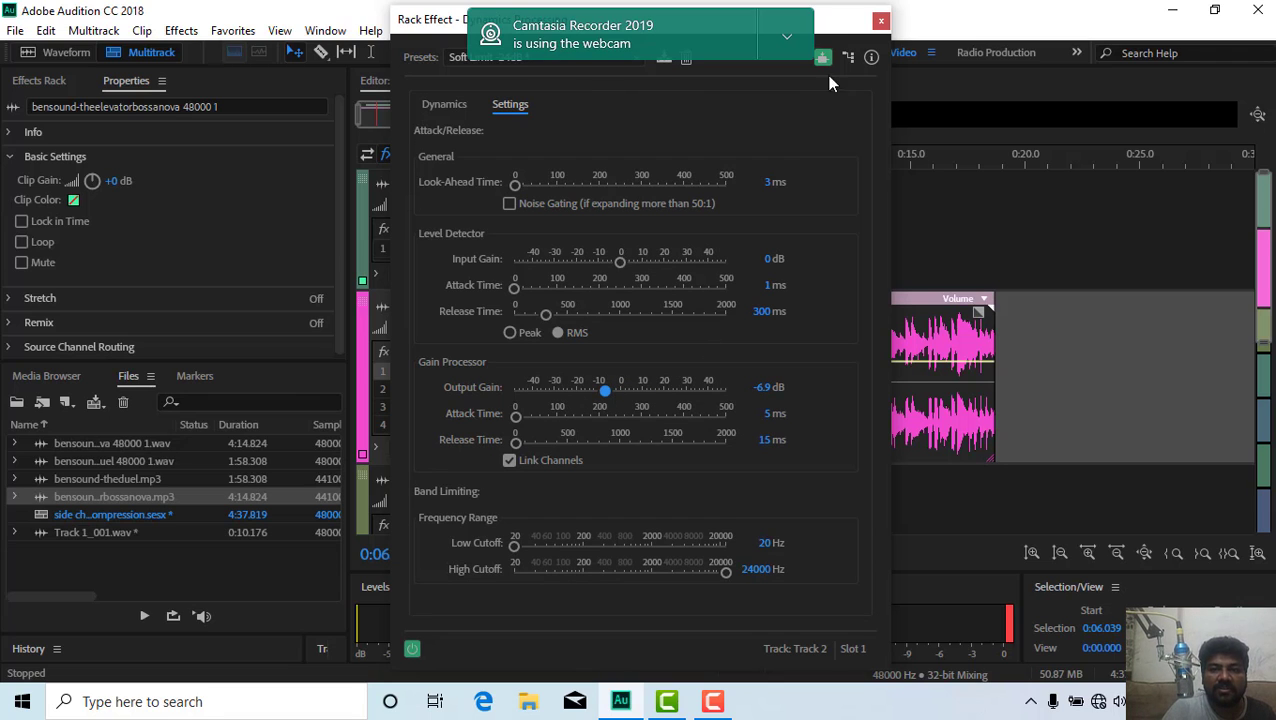
click(880, 21)
Step: Move the playhead to the session start and check the side-chain target of Track 1's first send
drag(697, 161, 567, 160)
click(407, 154)
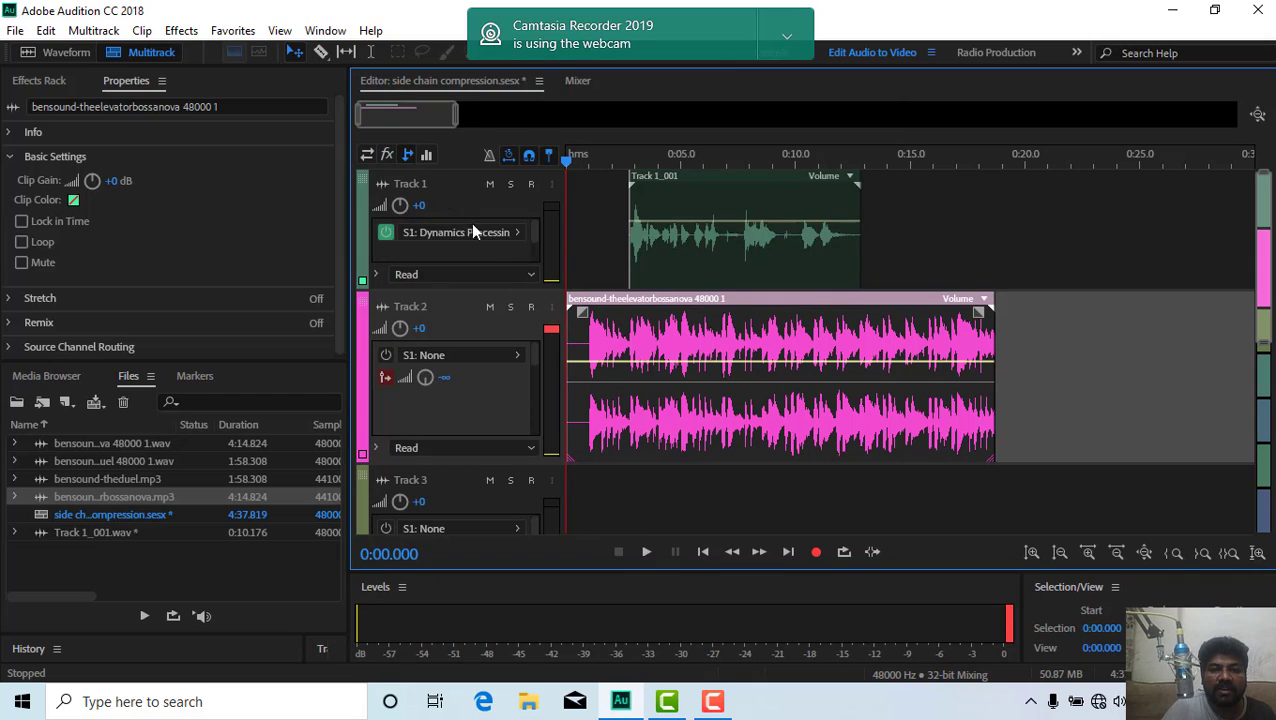
click(516, 233)
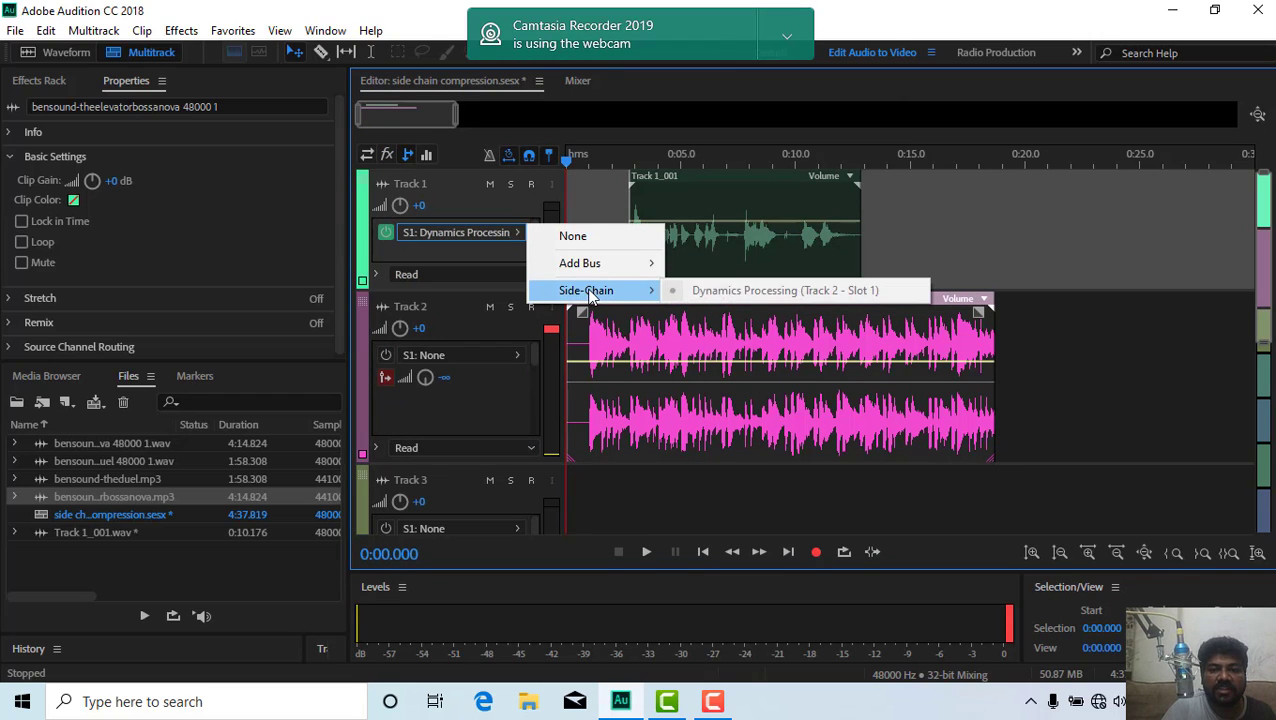
click(460, 262)
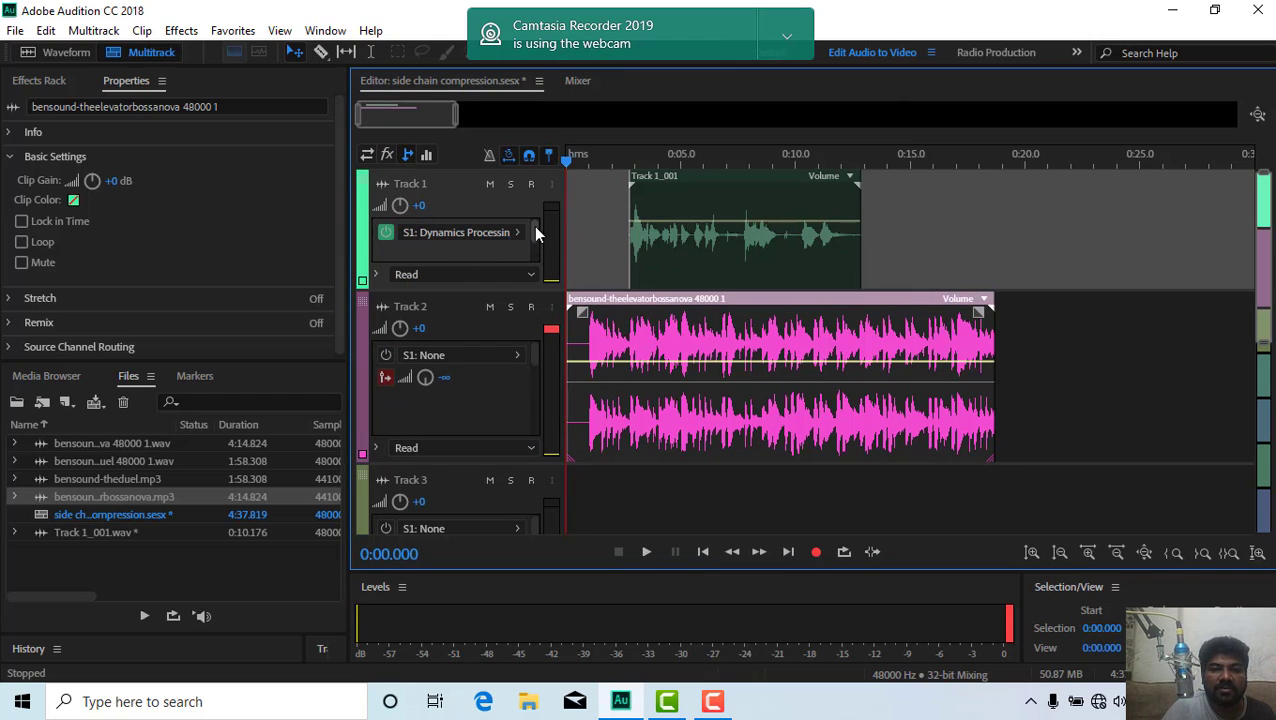
Step: Play the opening from the start, then replay from 0:00.858 past the end of the voice, stopping at about 16.3 seconds
key(space)
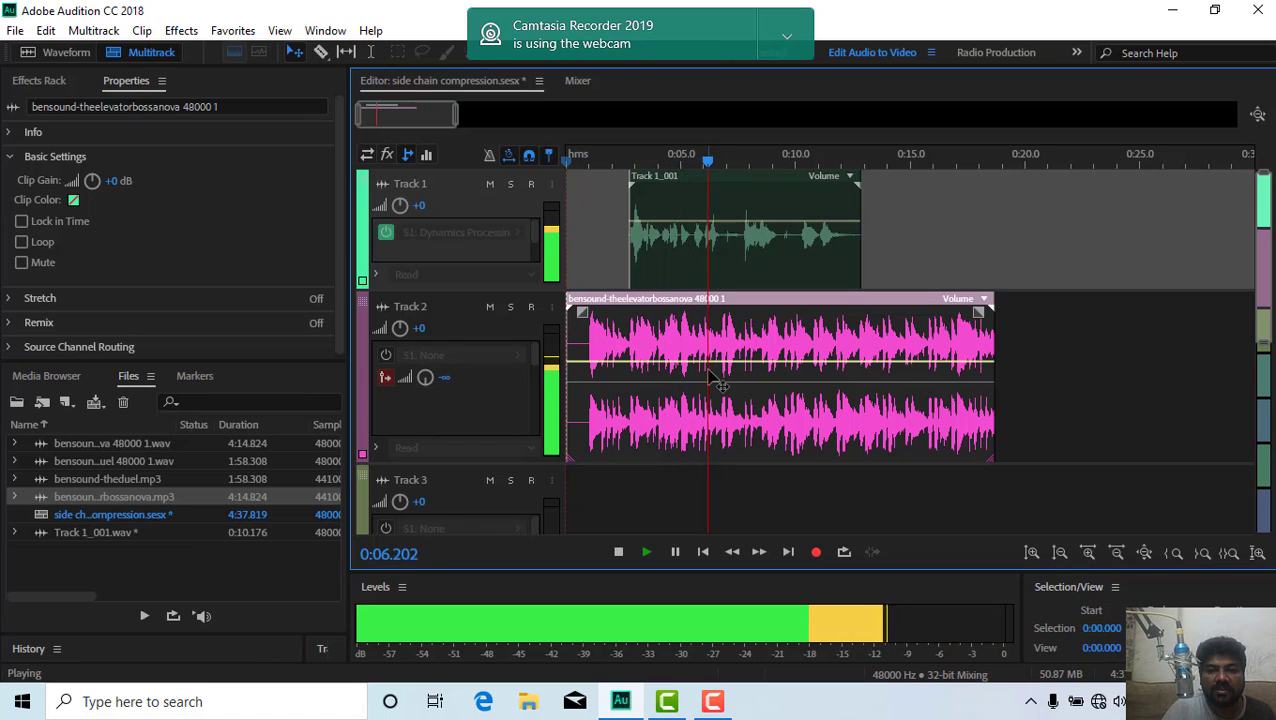
key(space)
click(587, 192)
key(space)
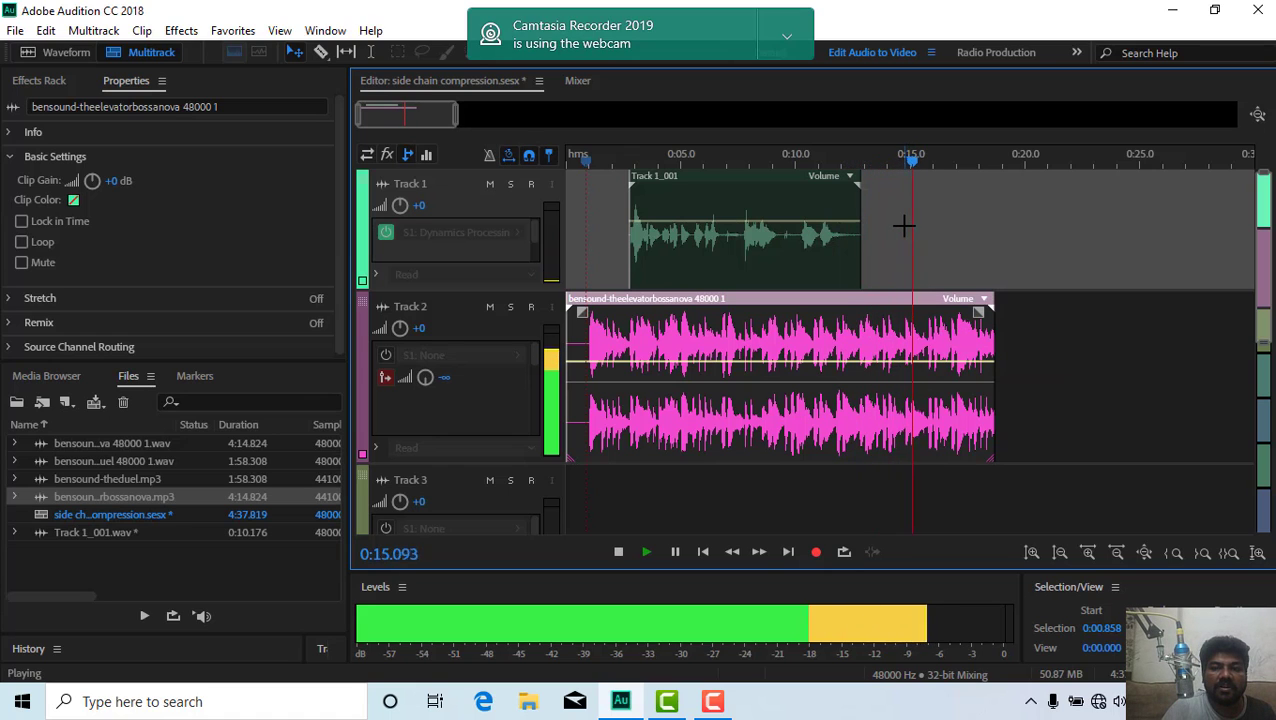
key(space)
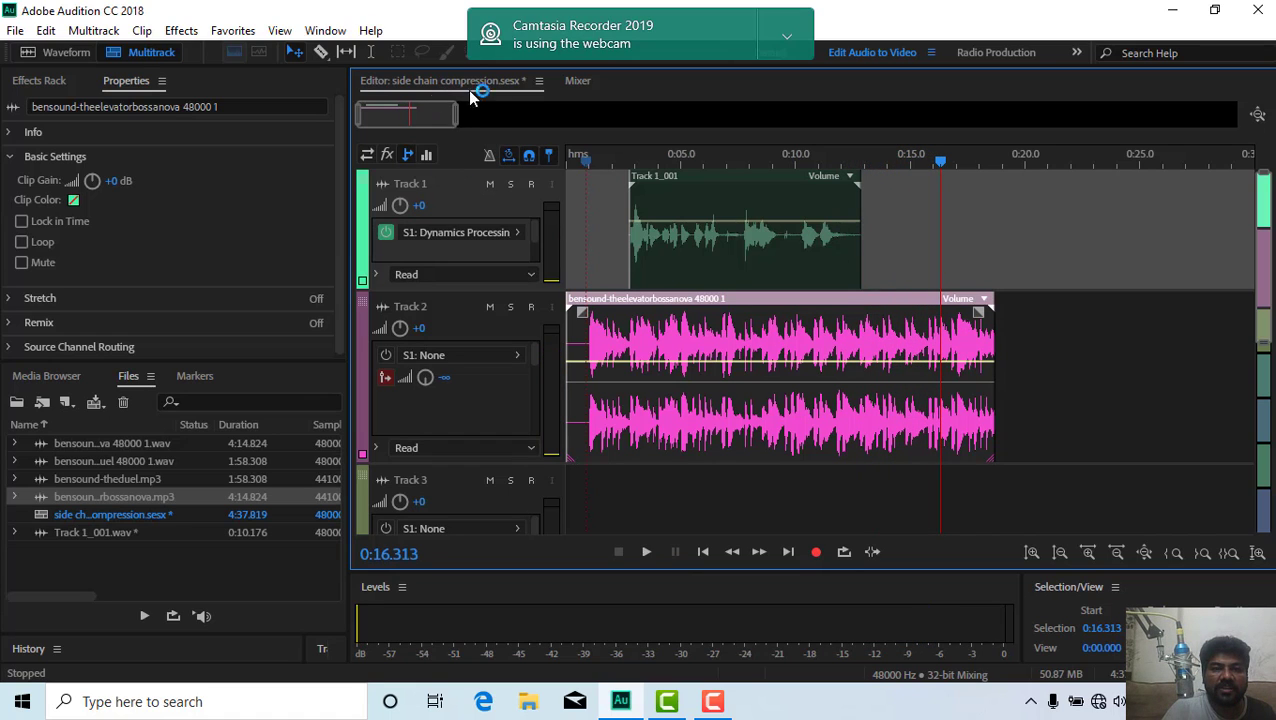
Step: Play the session from the start while watching the Mixer's track levels, stop at about 16.5 seconds, and return the playhead to the start in the Editor
click(570, 81)
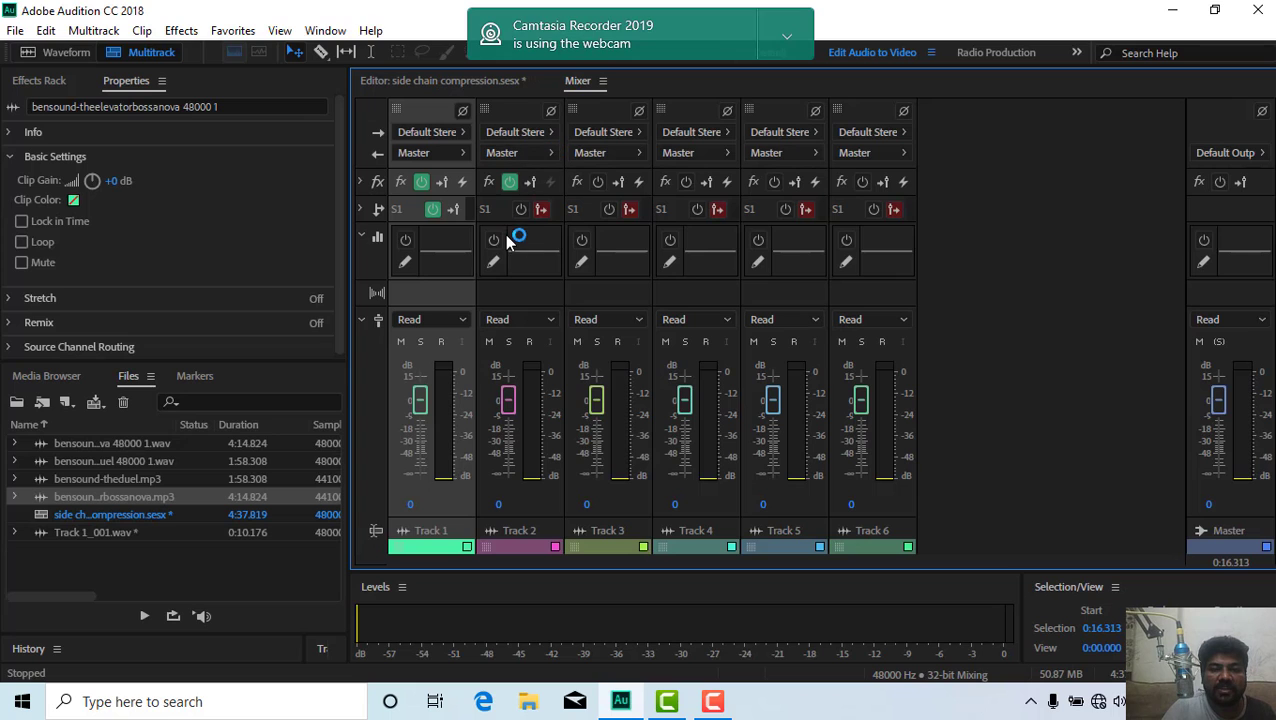
click(421, 88)
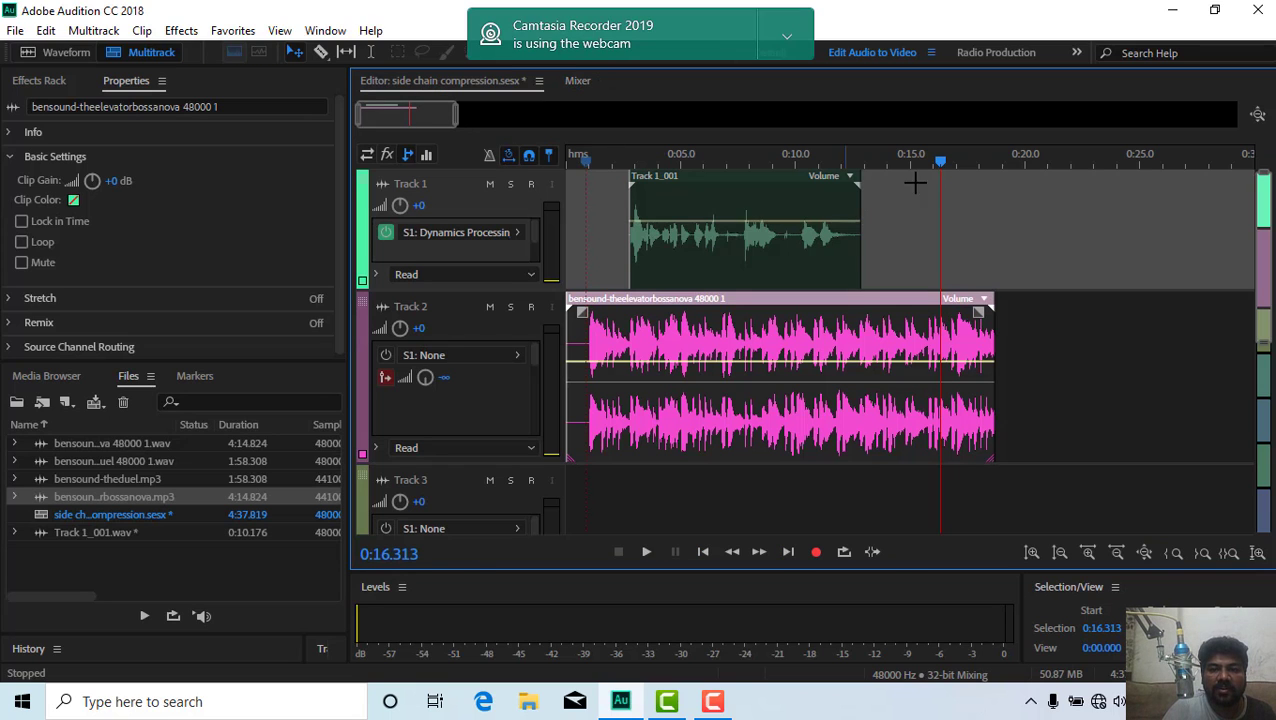
click(601, 205)
key(space)
key(space)
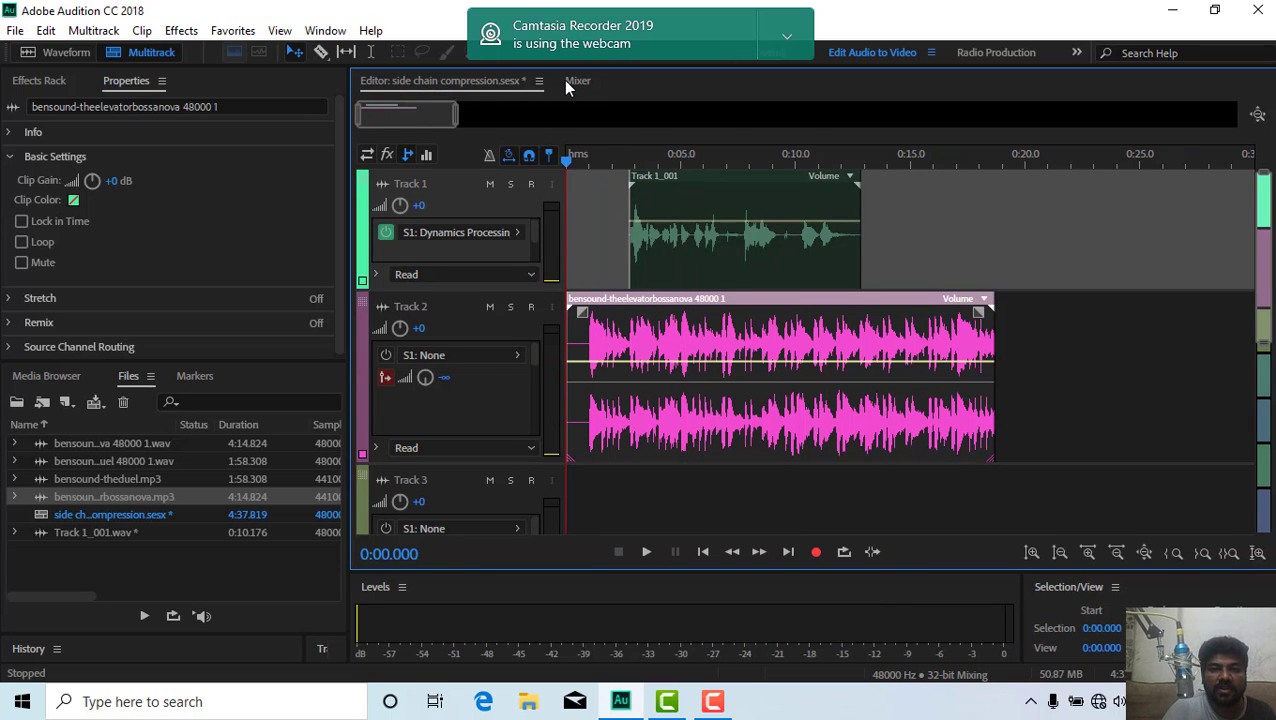
click(567, 81)
key(space)
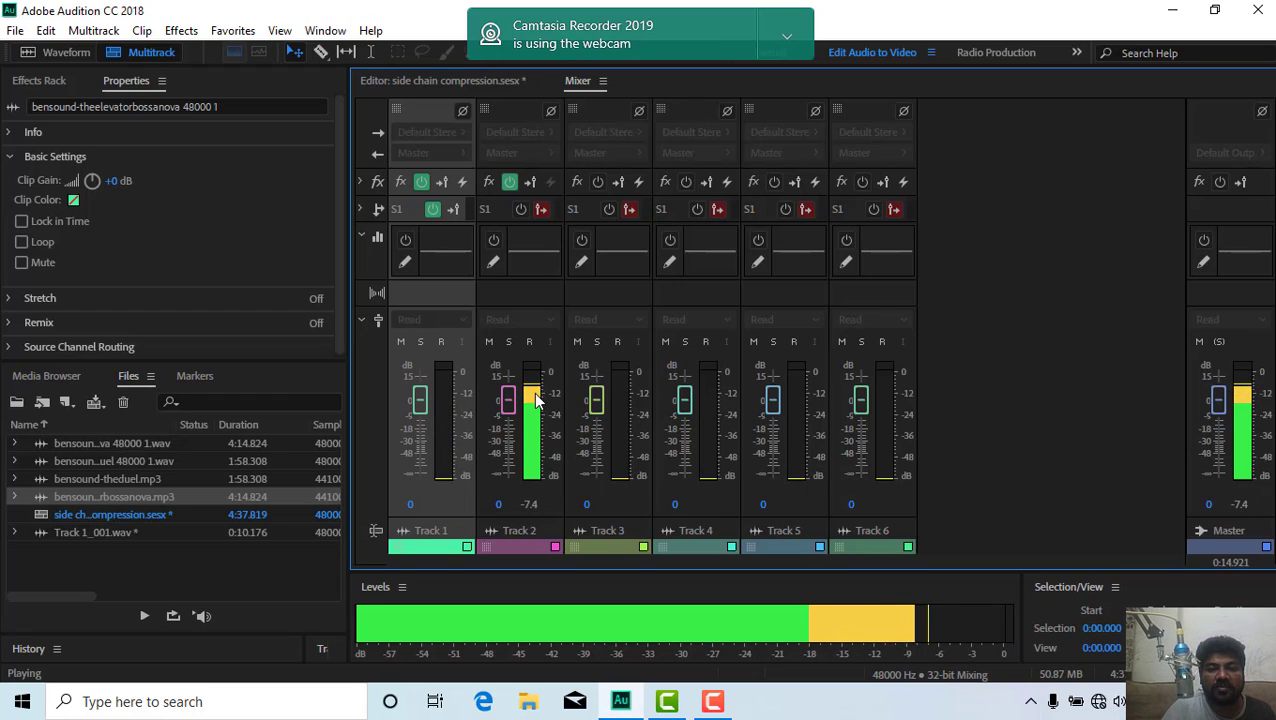
key(space)
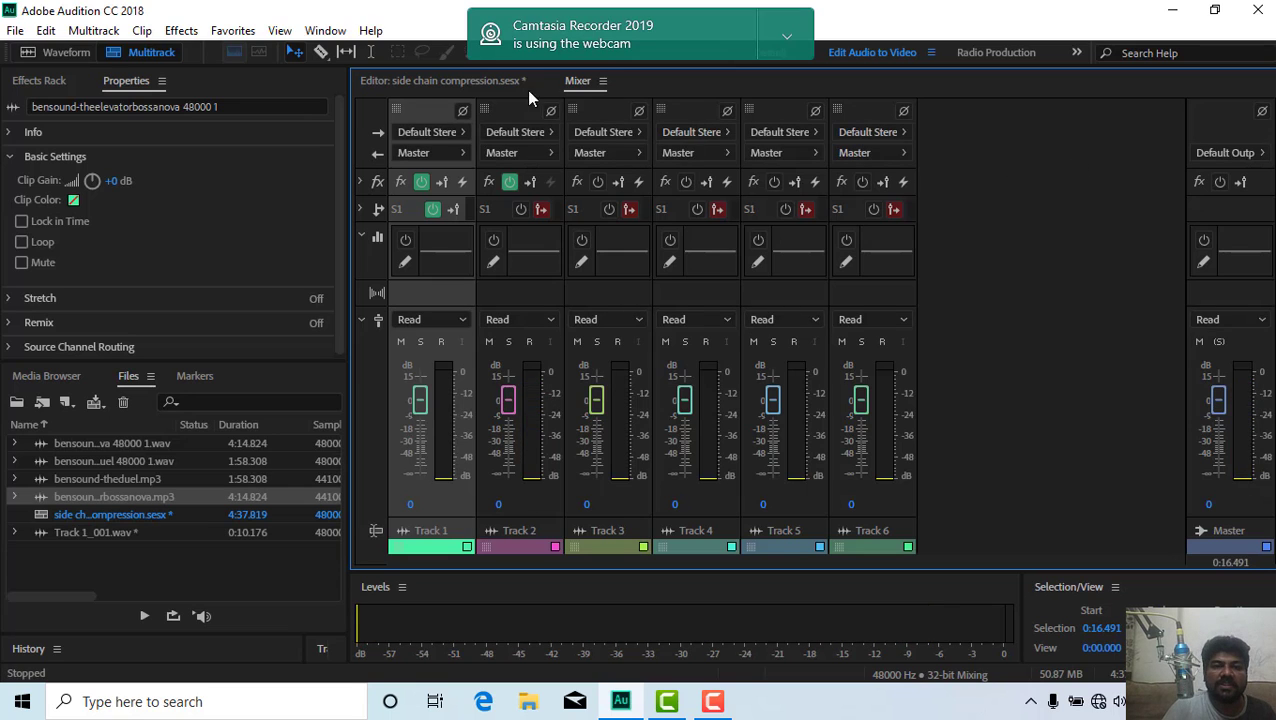
click(482, 81)
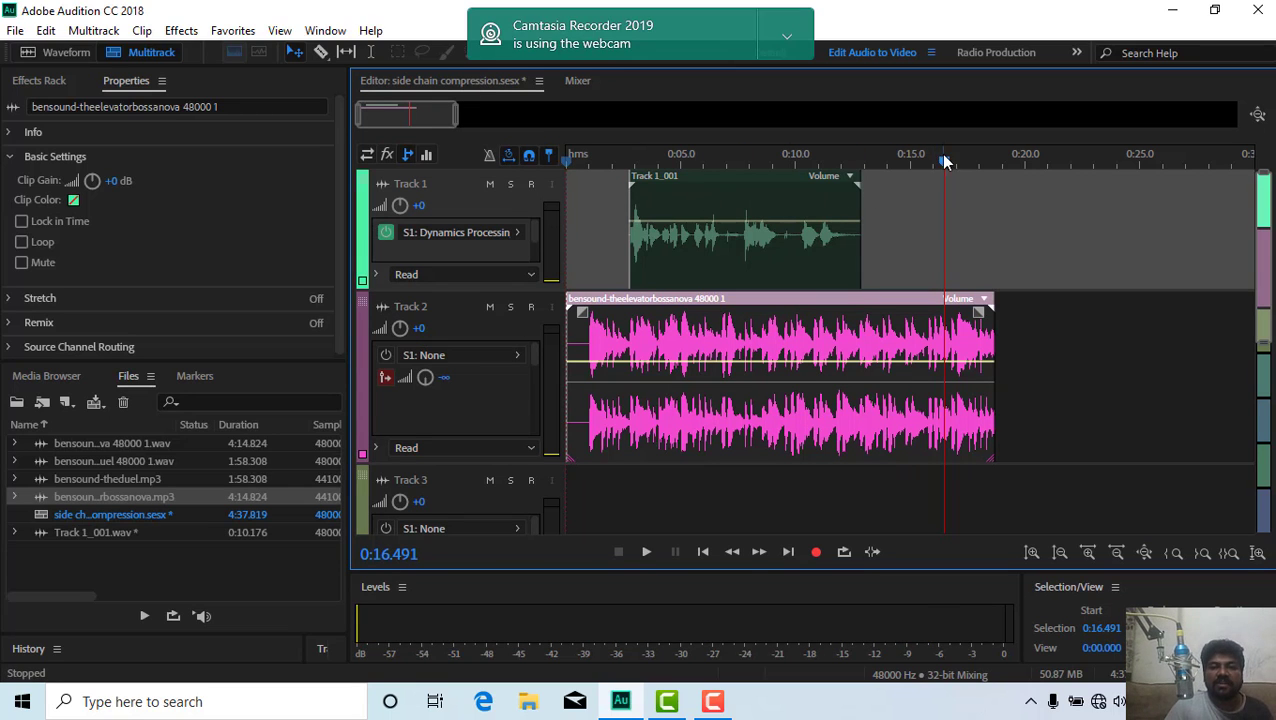
drag(944, 161, 555, 217)
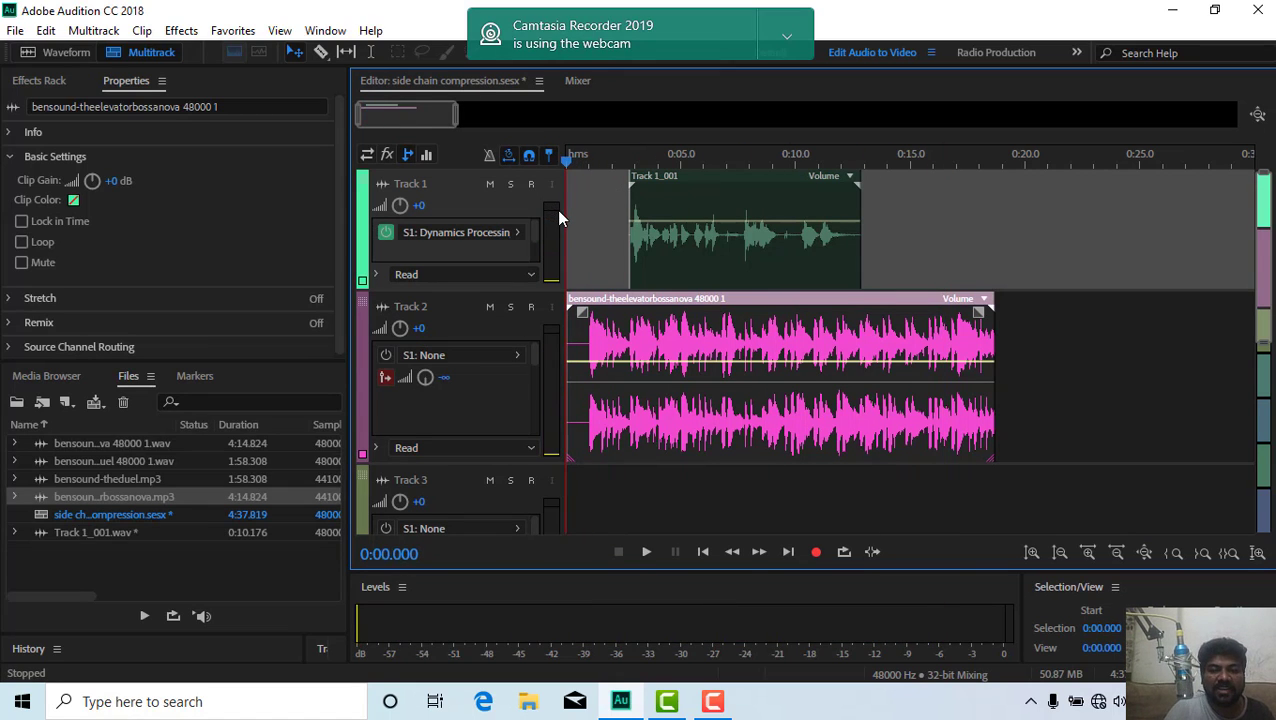